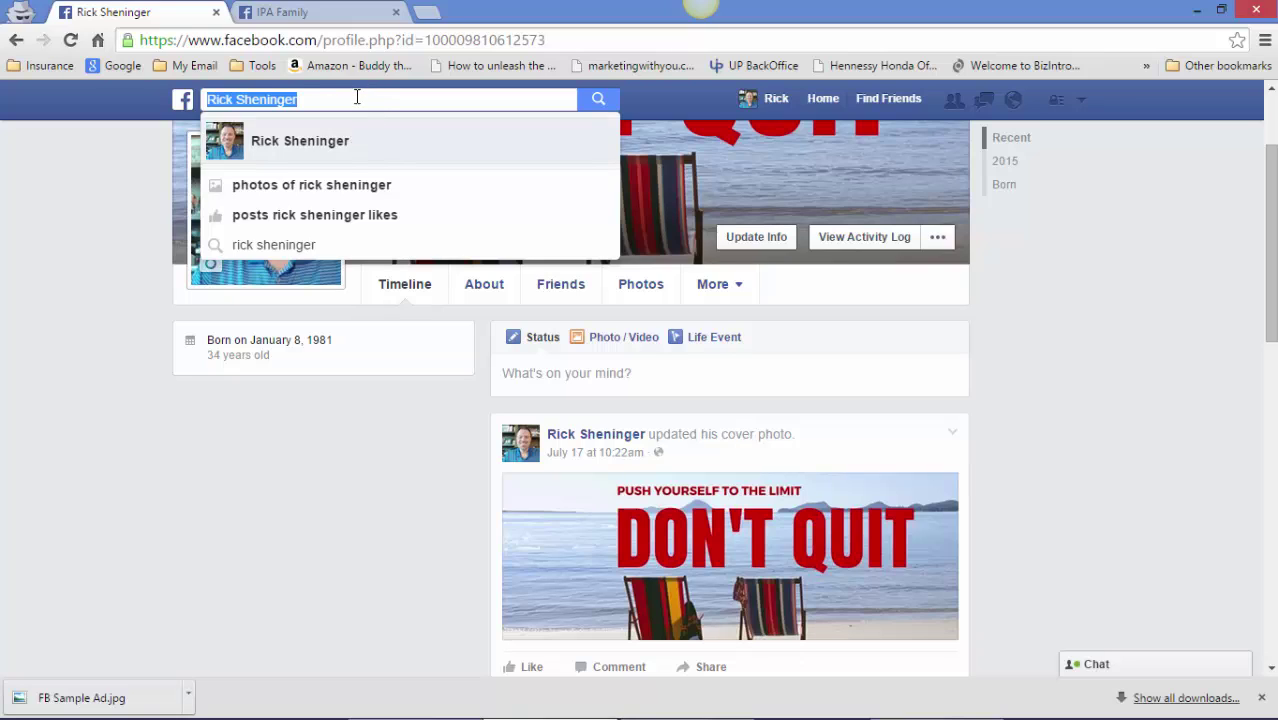
# Search Facebook for the agent's full name followed by ", representing".
pyautogui.click(356, 96)
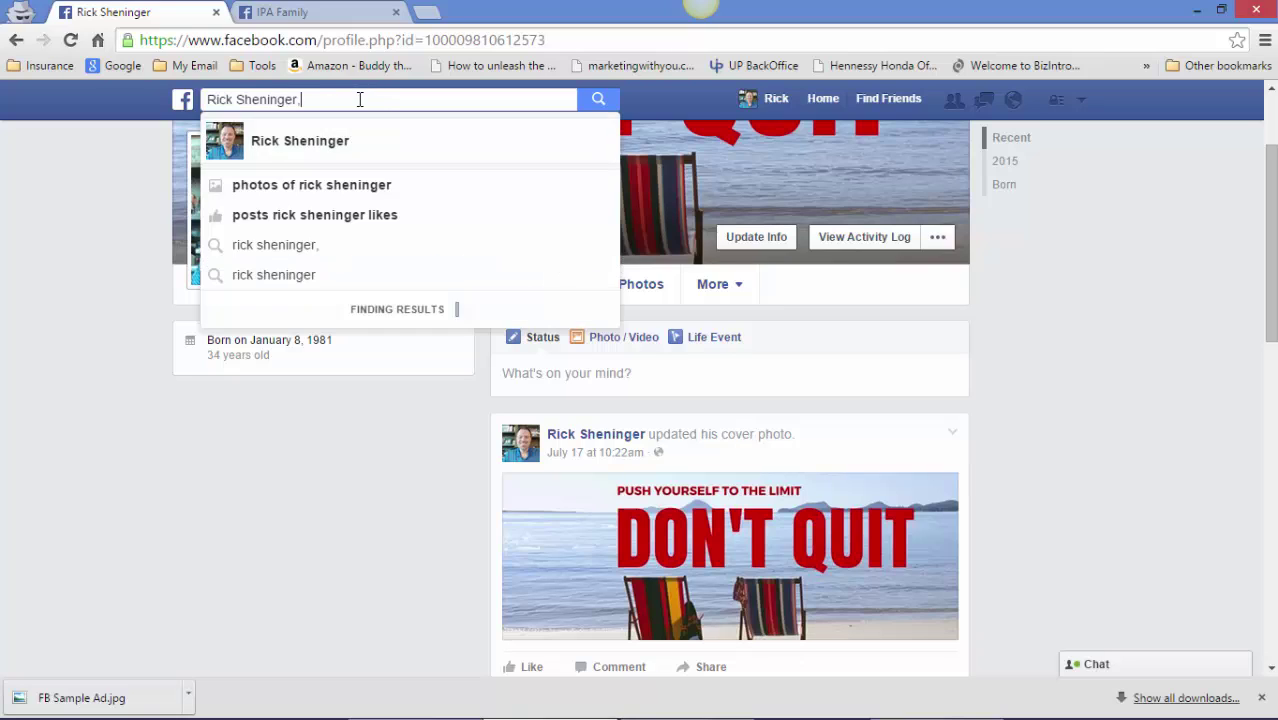
pyautogui.write(', rep')
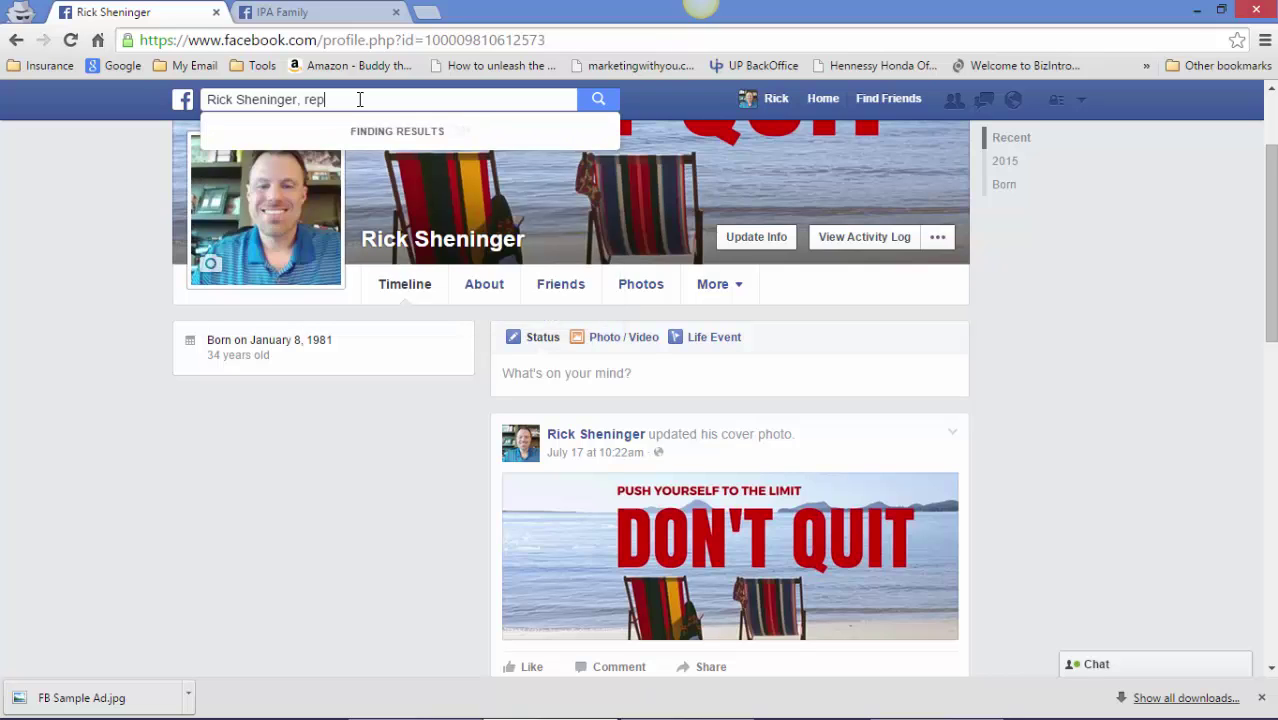
pyautogui.write('re')
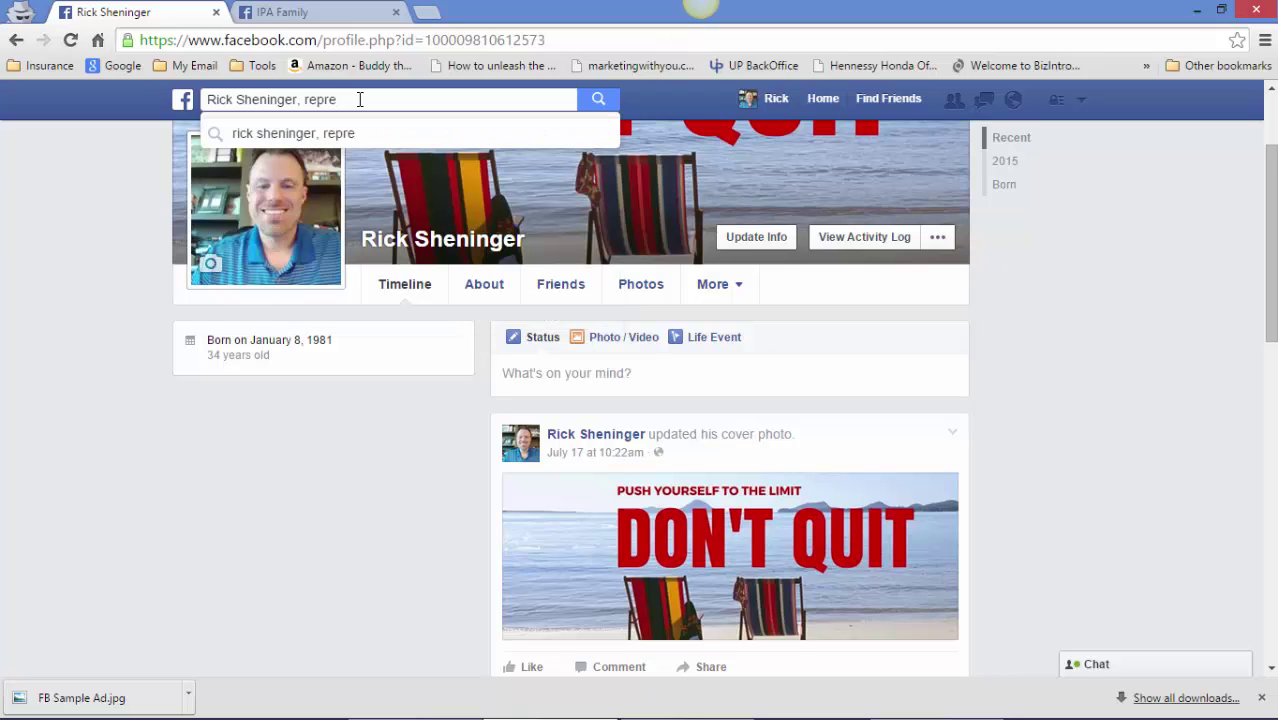
pyautogui.write('senting')
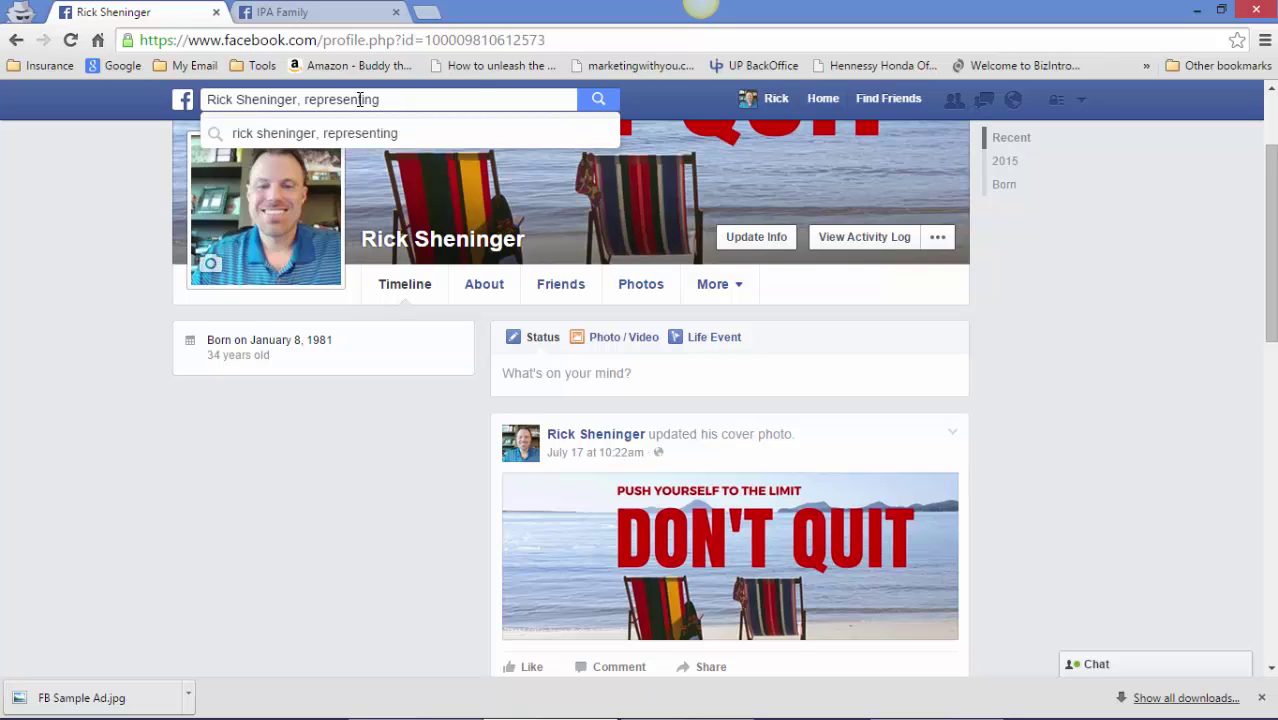
pyautogui.press('Return')
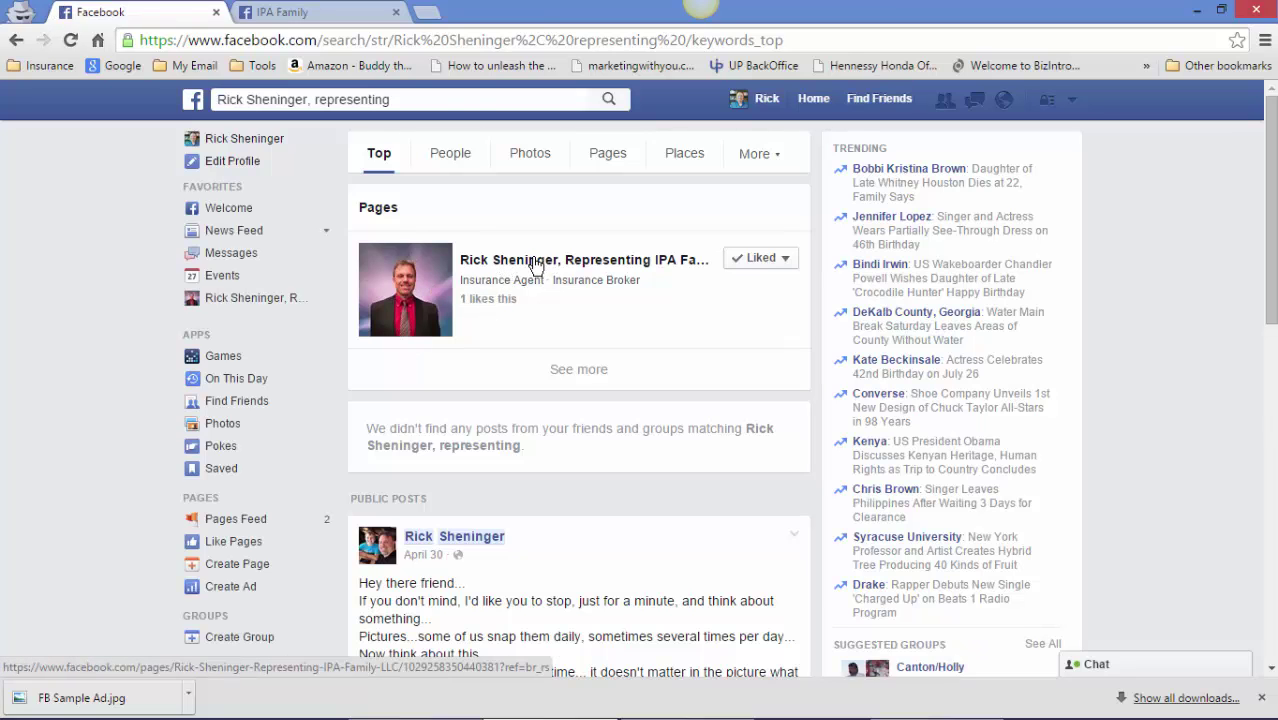
# Open the agent's IPA Family, LLC business page from the results and dismiss its introductory tips.
pyautogui.click(536, 262)
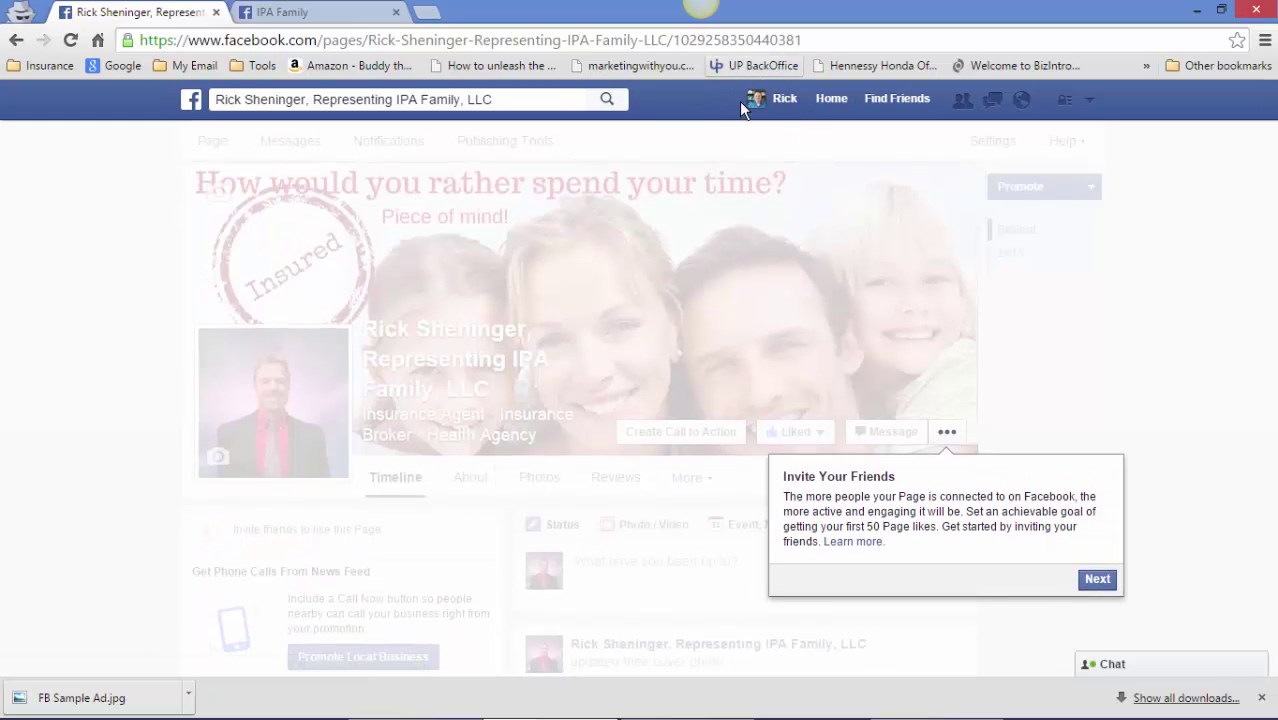
pyautogui.click(1084, 573)
pyautogui.click(1095, 576)
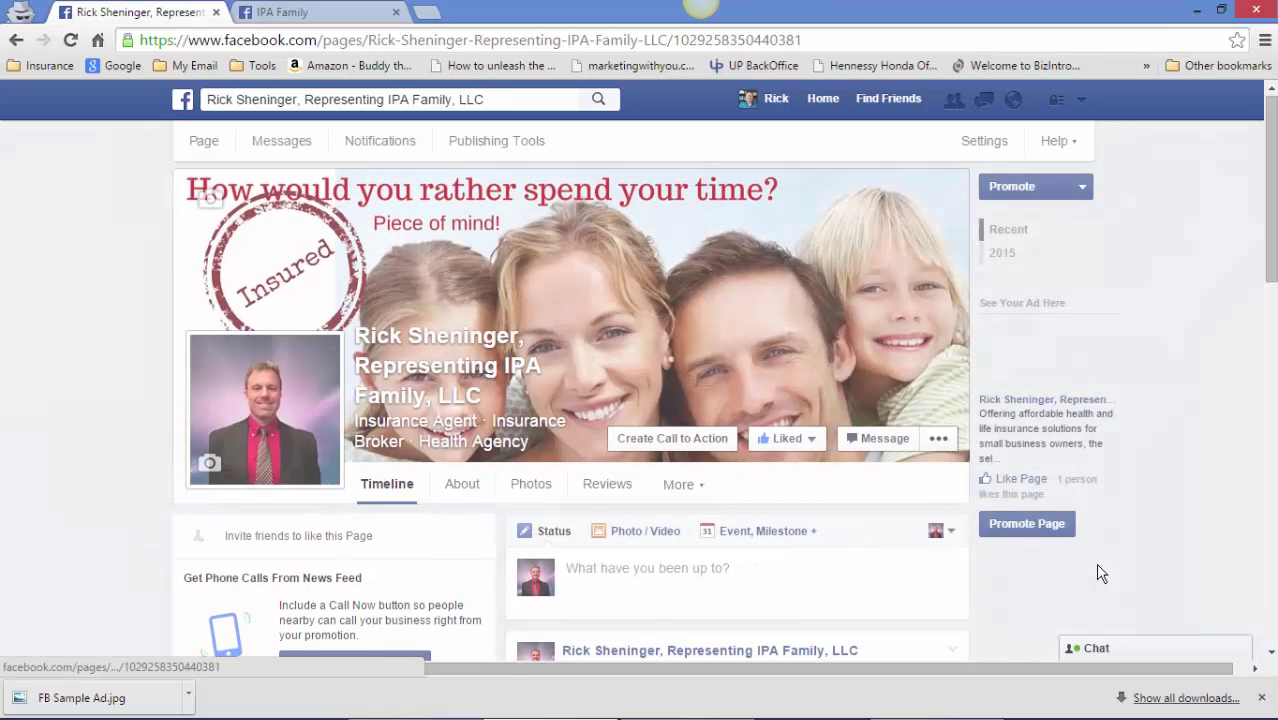
# Go to the Advertising on Facebook site and start creating an ad.
pyautogui.click(1081, 100)
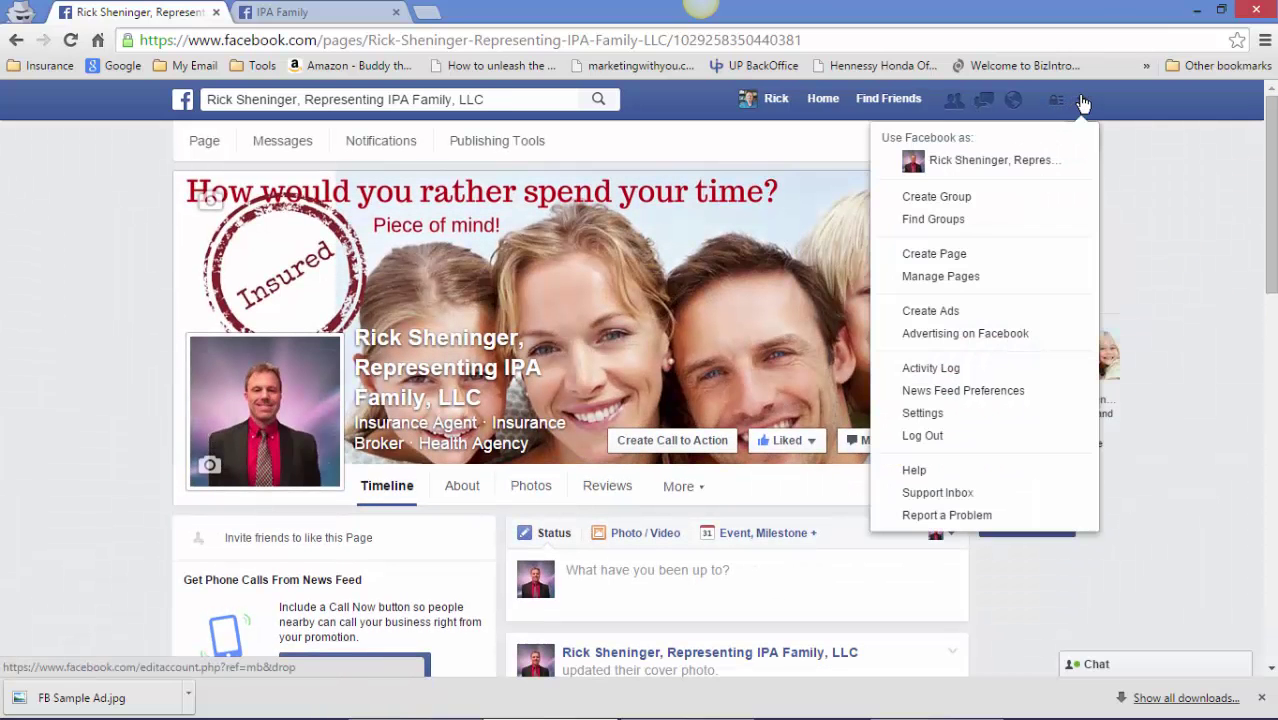
pyautogui.click(952, 338)
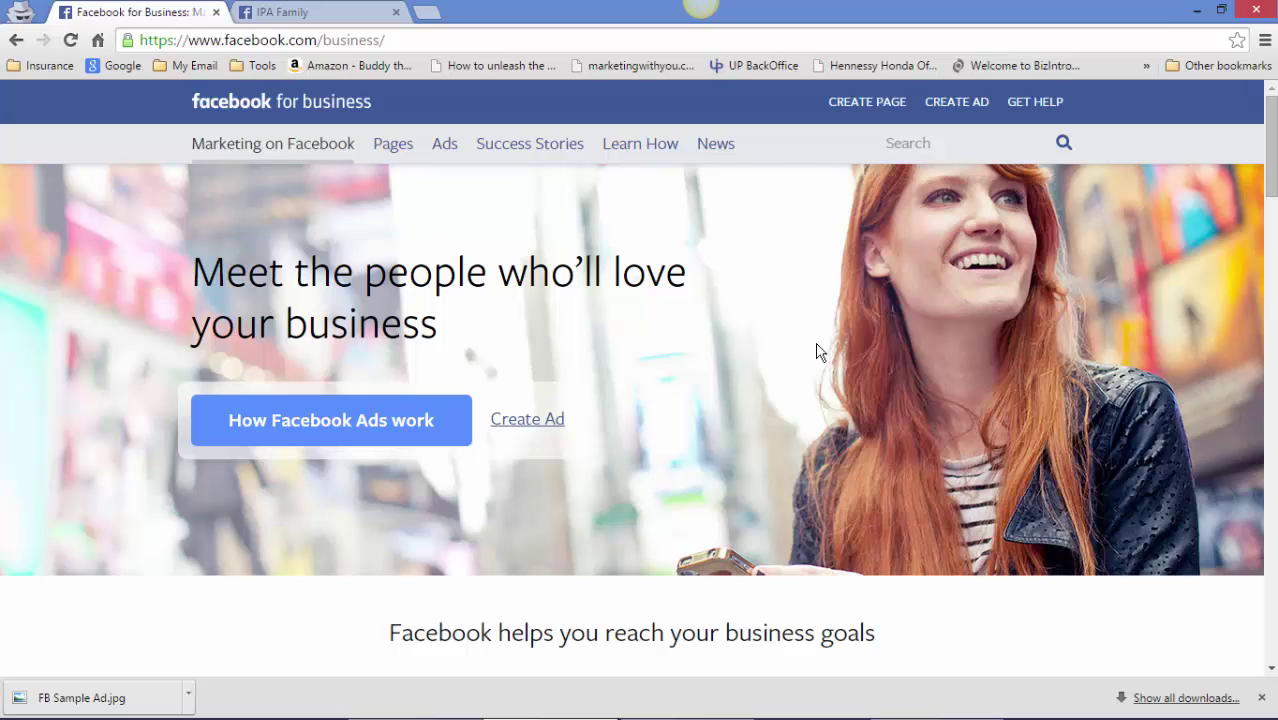
pyautogui.click(968, 104)
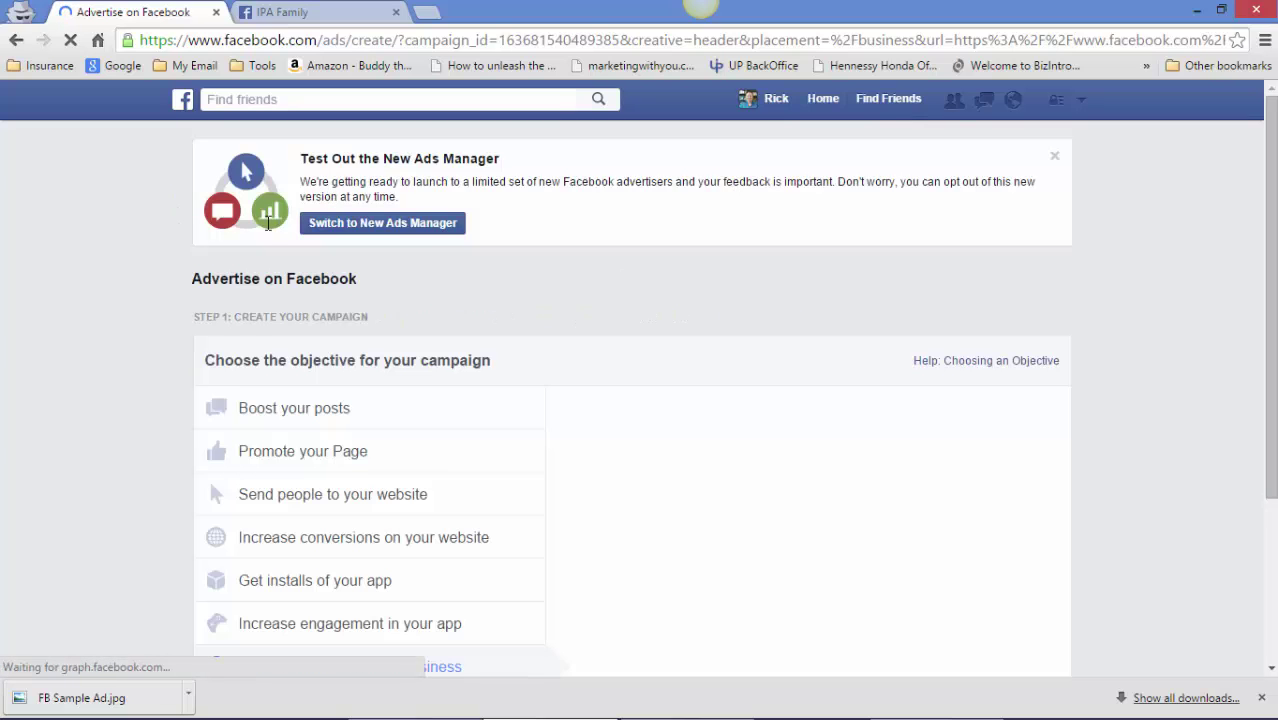
# Choose the Promote your Page objective for the IPA Family, LLC page and continue to the campaign setup.
pyautogui.scroll(-2, 257, 251)
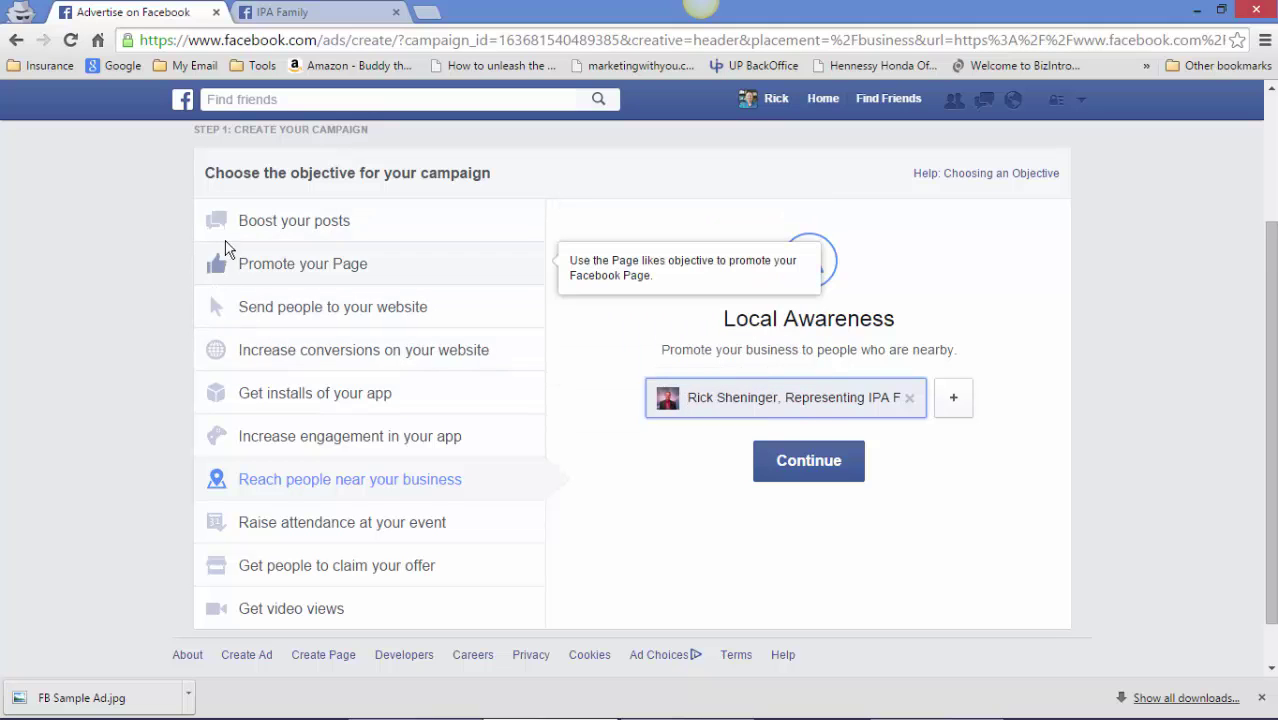
pyautogui.click(314, 266)
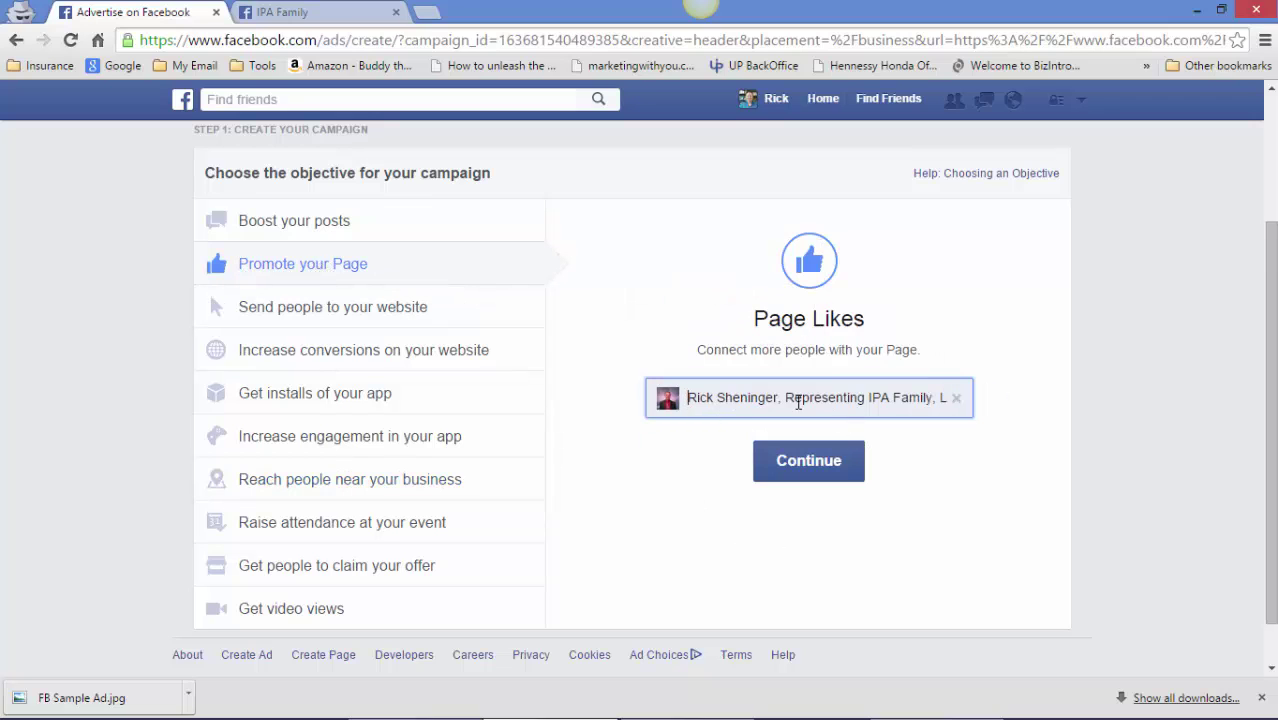
pyautogui.click(820, 462)
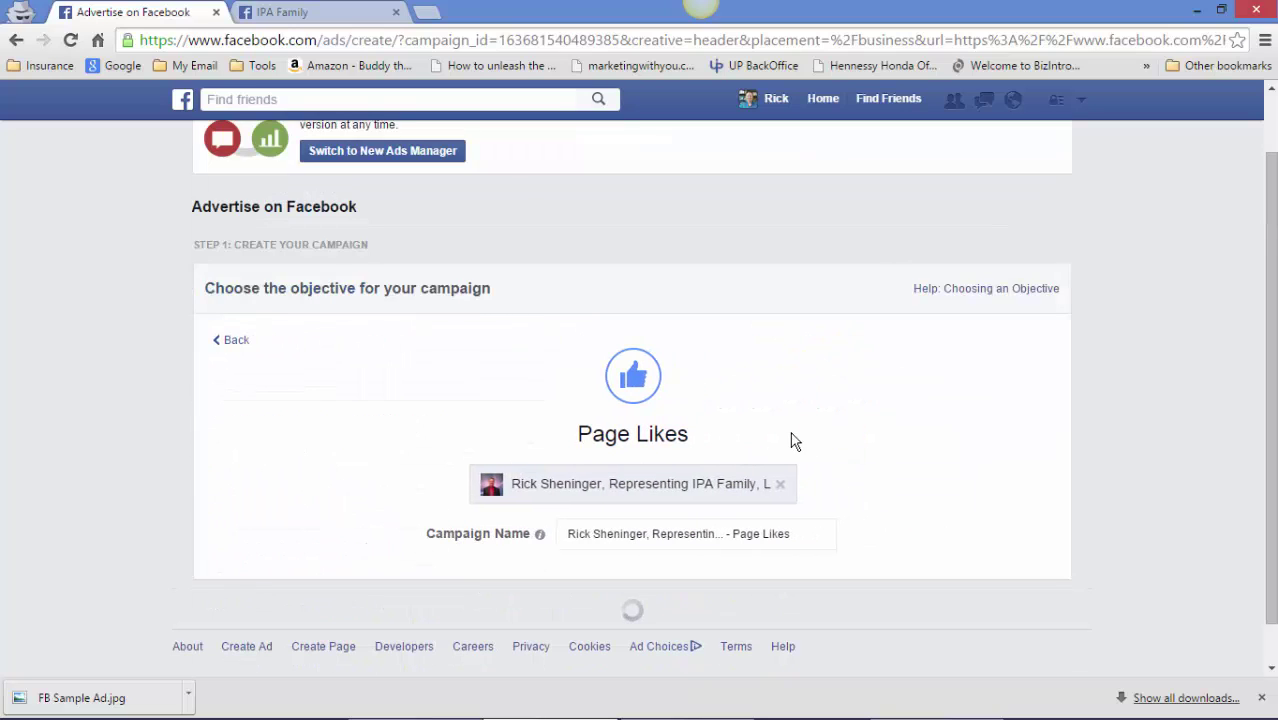
# Rename the campaign to "MY IPA Page 35-60 GA - Page Likes".
pyautogui.click(573, 533)
pyautogui.moveTo(568, 533); pyautogui.dragTo(833, 528)
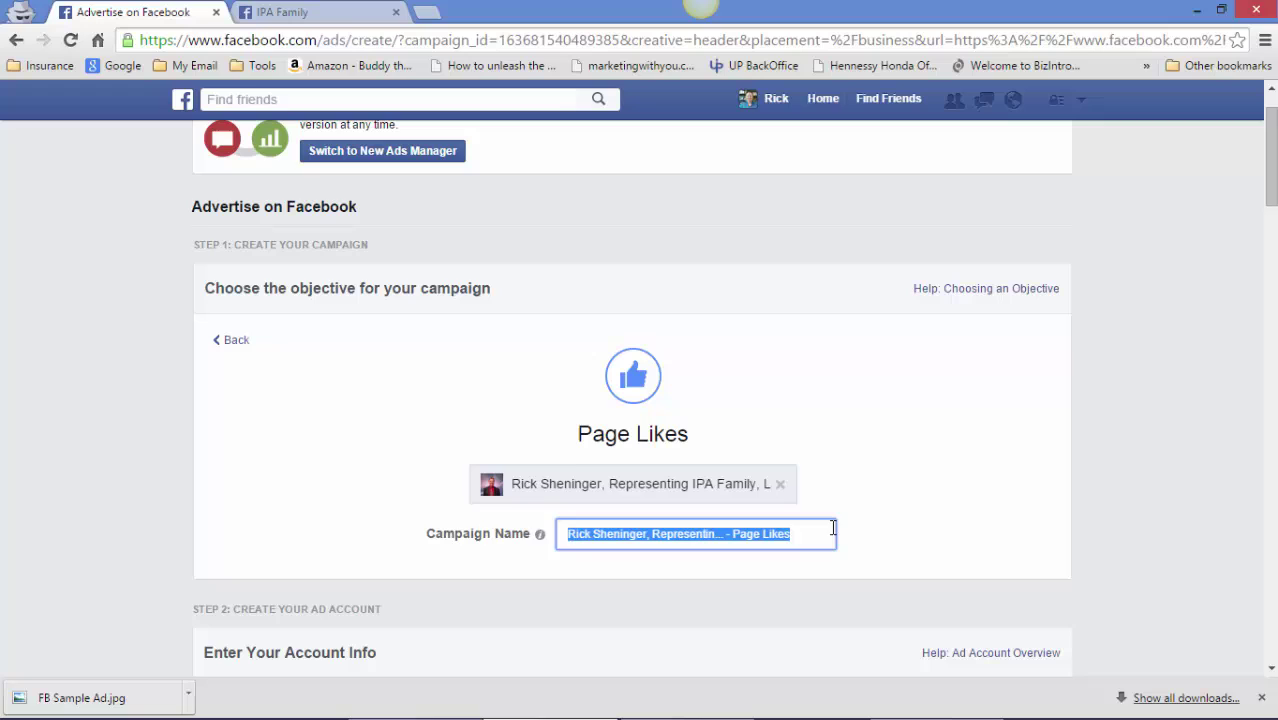
pyautogui.click(655, 531)
pyautogui.moveTo(652, 533); pyautogui.dragTo(727, 534)
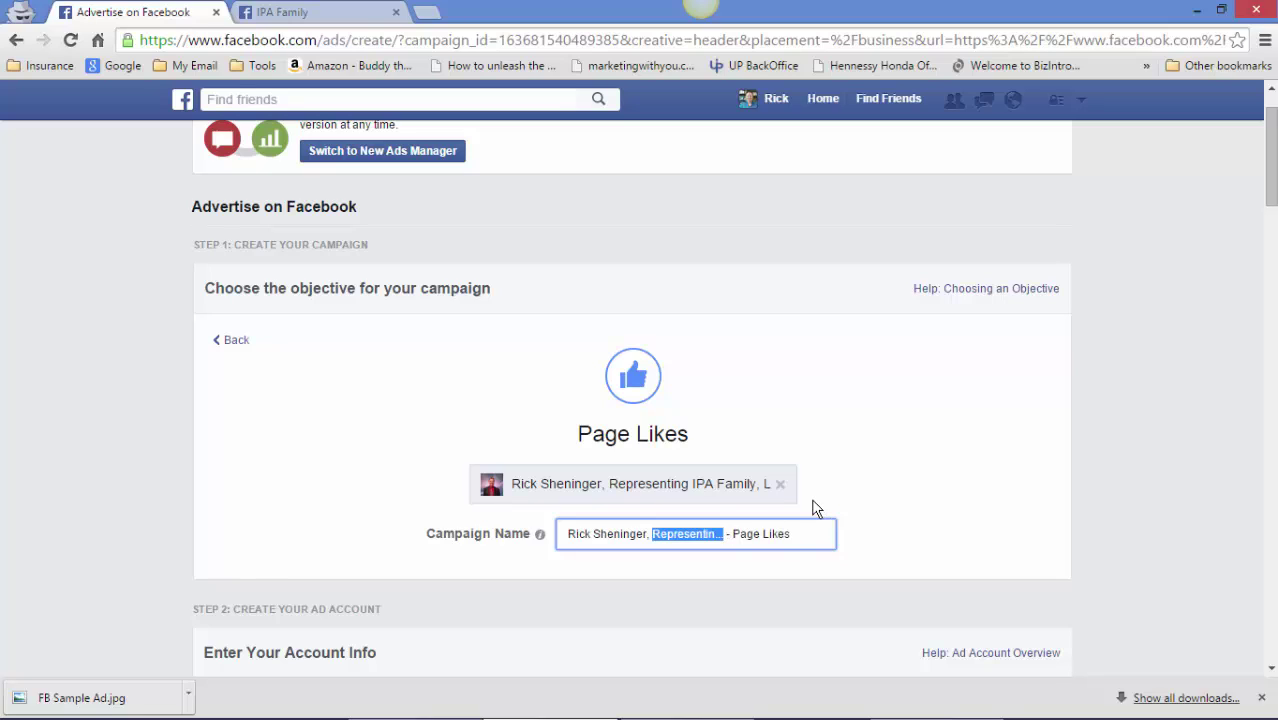
pyautogui.press('BackSpace')
pyautogui.press('BackSpace')
pyautogui.press('BackSpace')
pyautogui.press('BackSpace')
pyautogui.press('BackSpace')
pyautogui.press('BackSpace')
pyautogui.press('BackSpace')
pyautogui.press('BackSpace')
pyautogui.press('BackSpace')
pyautogui.press('BackSpace')
pyautogui.press('BackSpace')
pyautogui.press('BackSpace')
pyautogui.press('BackSpace')
pyautogui.press('BackSpace')
pyautogui.press('BackSpace')
pyautogui.press('BackSpace')
pyautogui.press('BackSpace')
pyautogui.press('BackSpace')
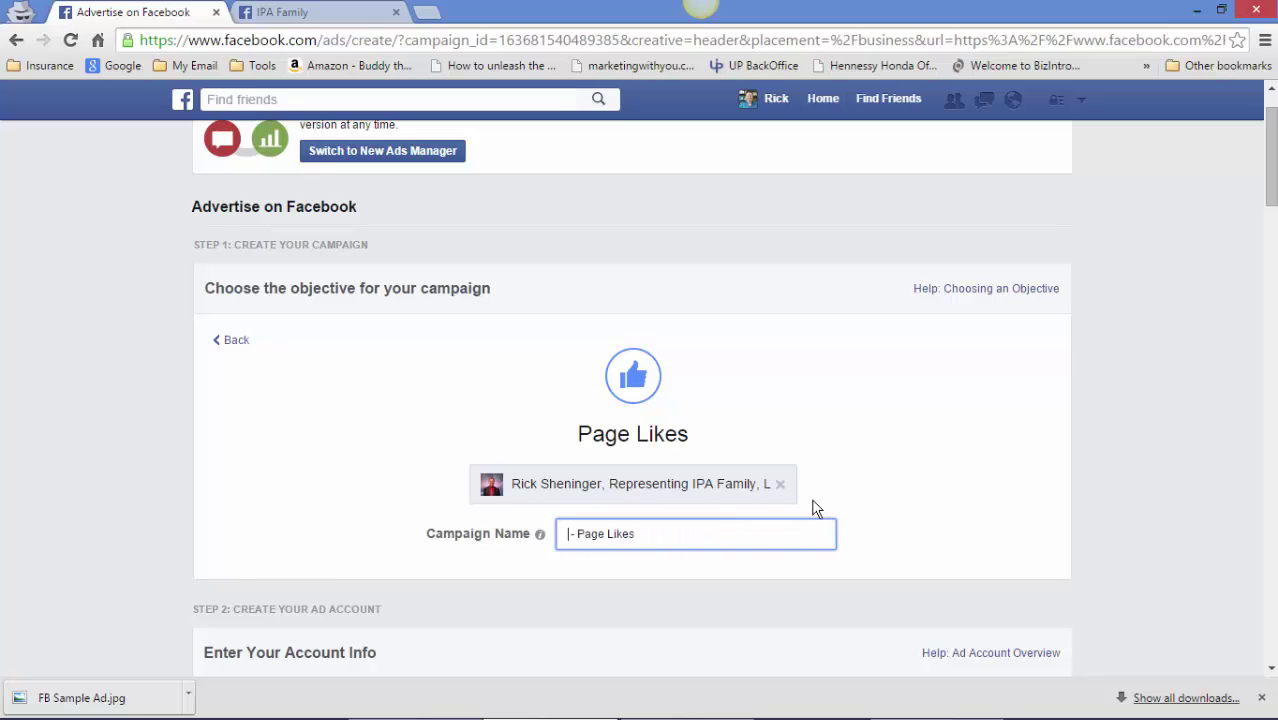
pyautogui.write('IPA')
pyautogui.press('BackSpace')
pyautogui.press('BackSpace')
pyautogui.press('BackSpace')
pyautogui.write('MY IPA F - Pag')
pyautogui.press('BackSpace')
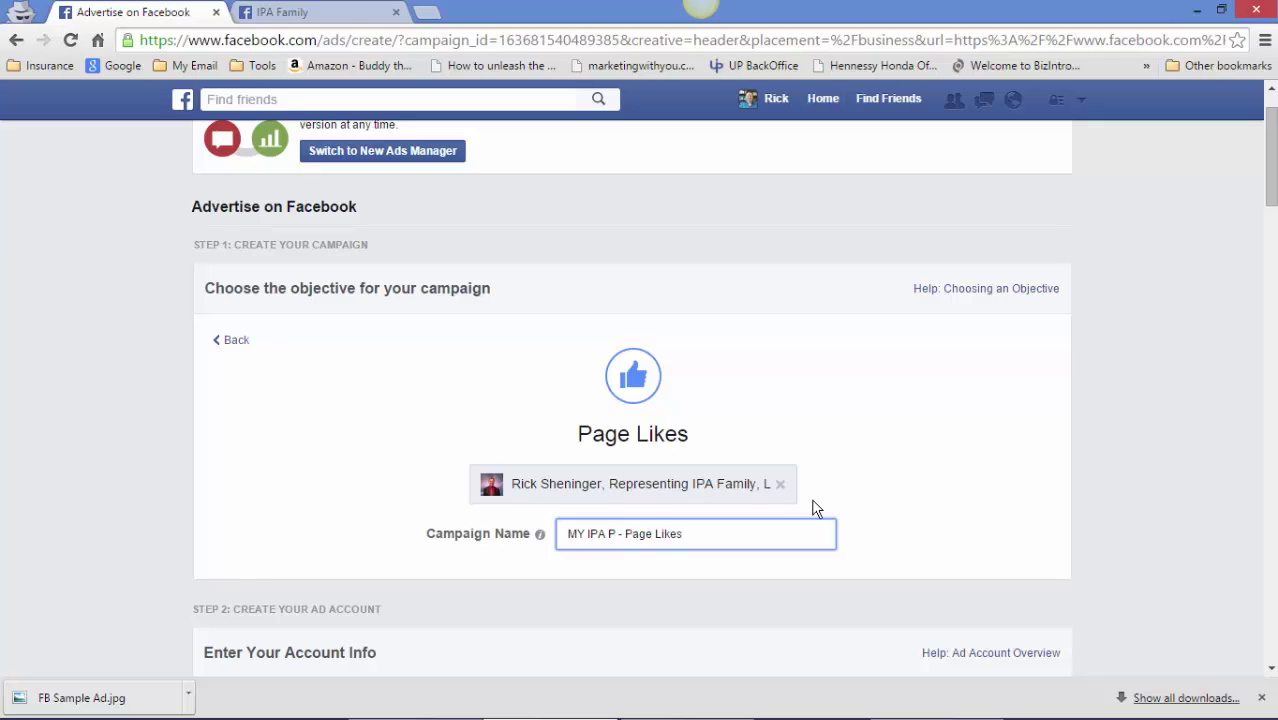
pyautogui.write('age')
pyautogui.write('35-60')
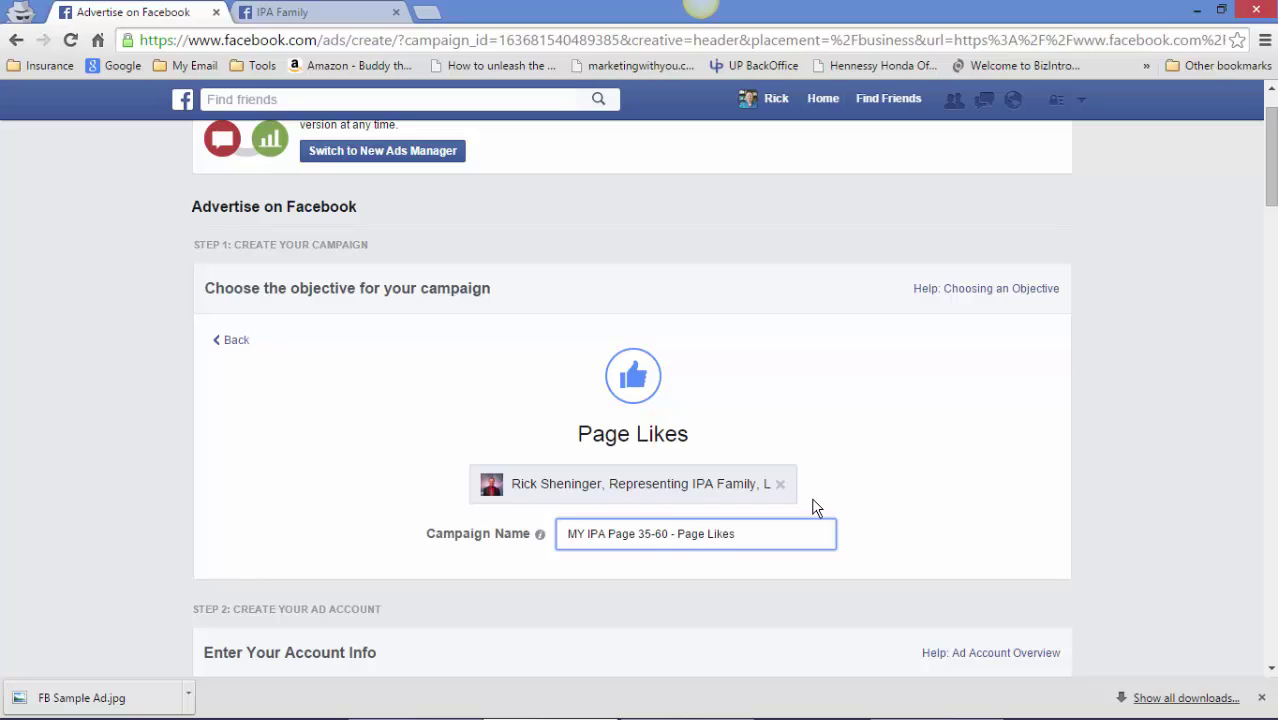
pyautogui.write(' GA')
pyautogui.moveTo(871, 502); pyautogui.dragTo(839, 485)
pyautogui.scroll(-2, 839, 485)
pyautogui.scroll(1, 839, 485)
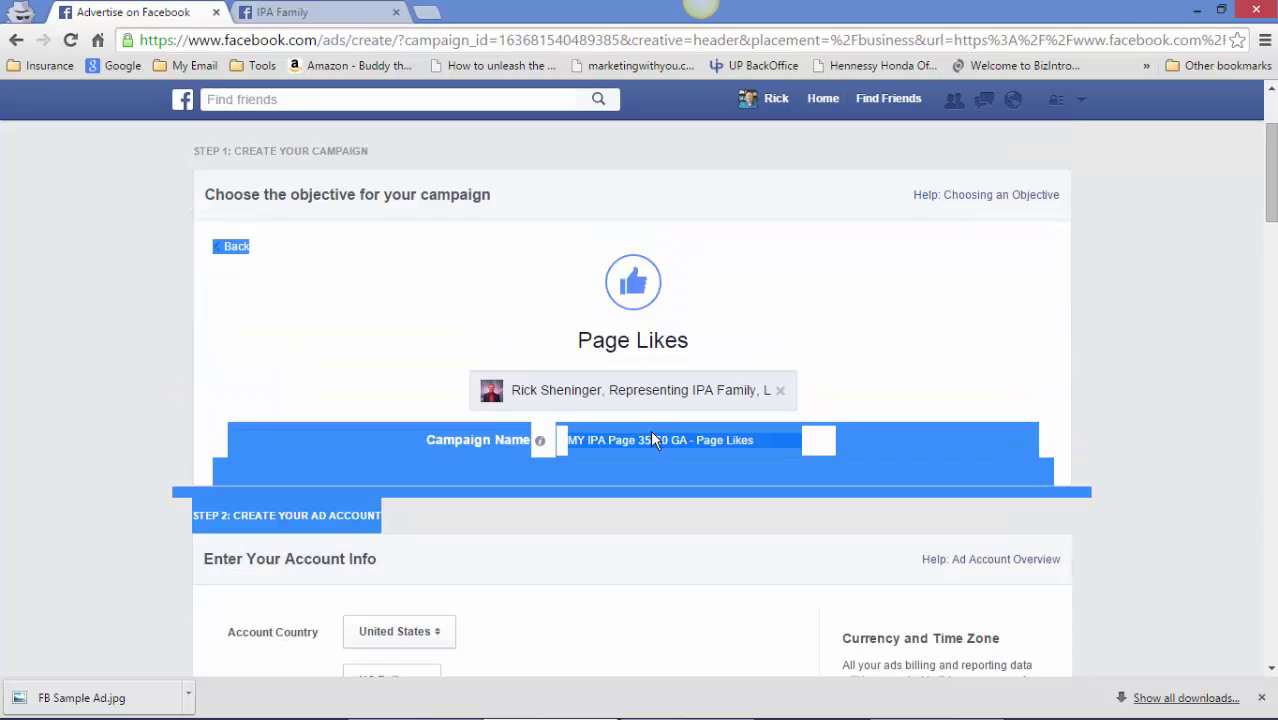
pyautogui.scroll(1, 788, 373)
pyautogui.click(790, 372)
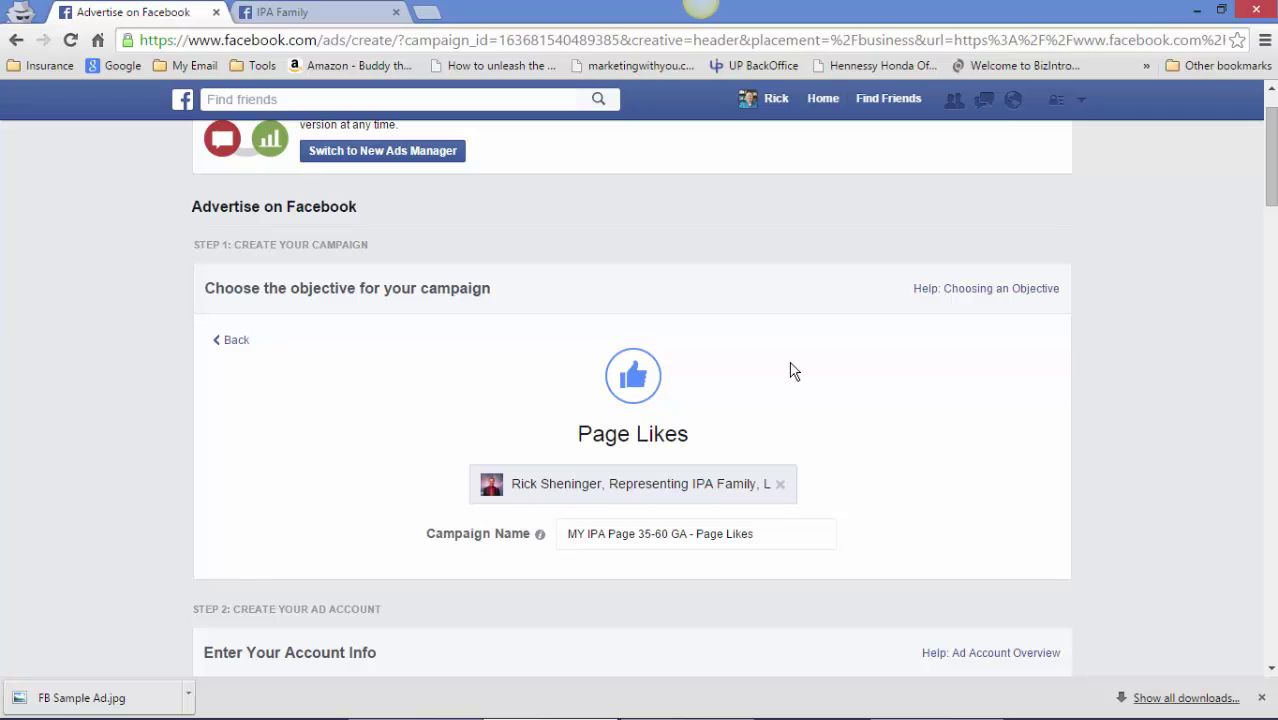
# Select United States as the ad account's country.
pyautogui.scroll(-4, 790, 376)
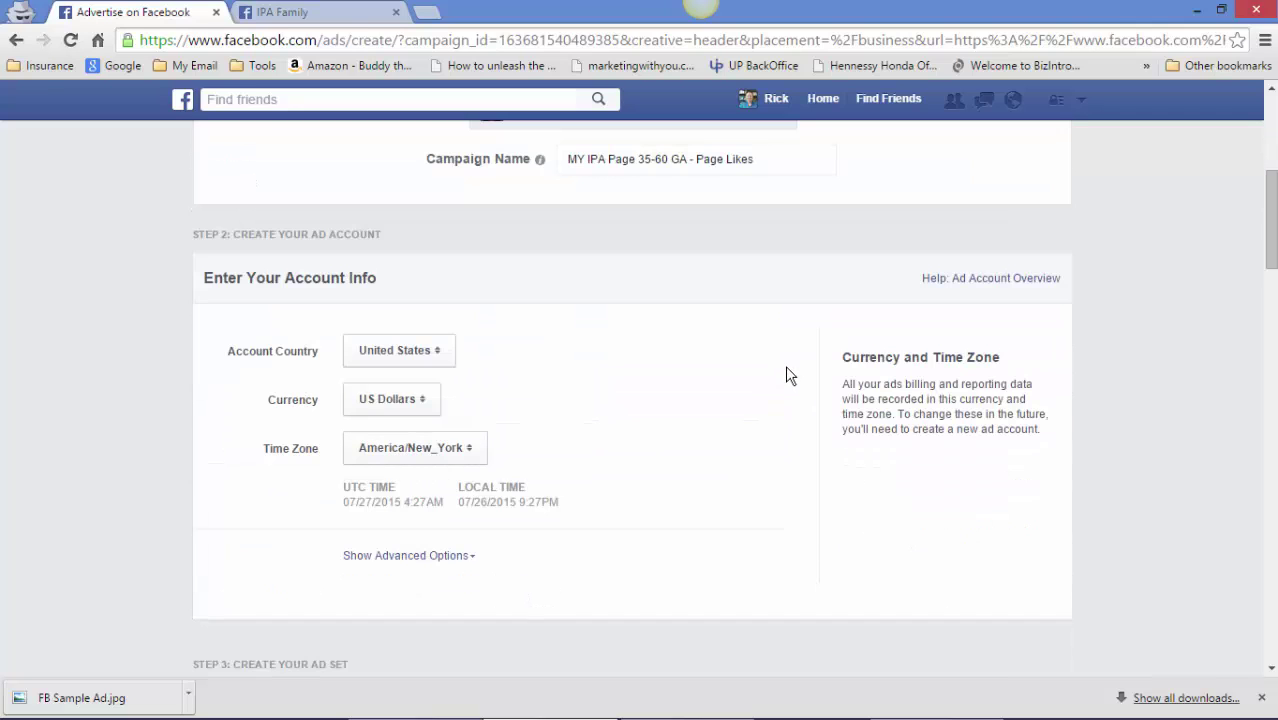
pyautogui.click(405, 362)
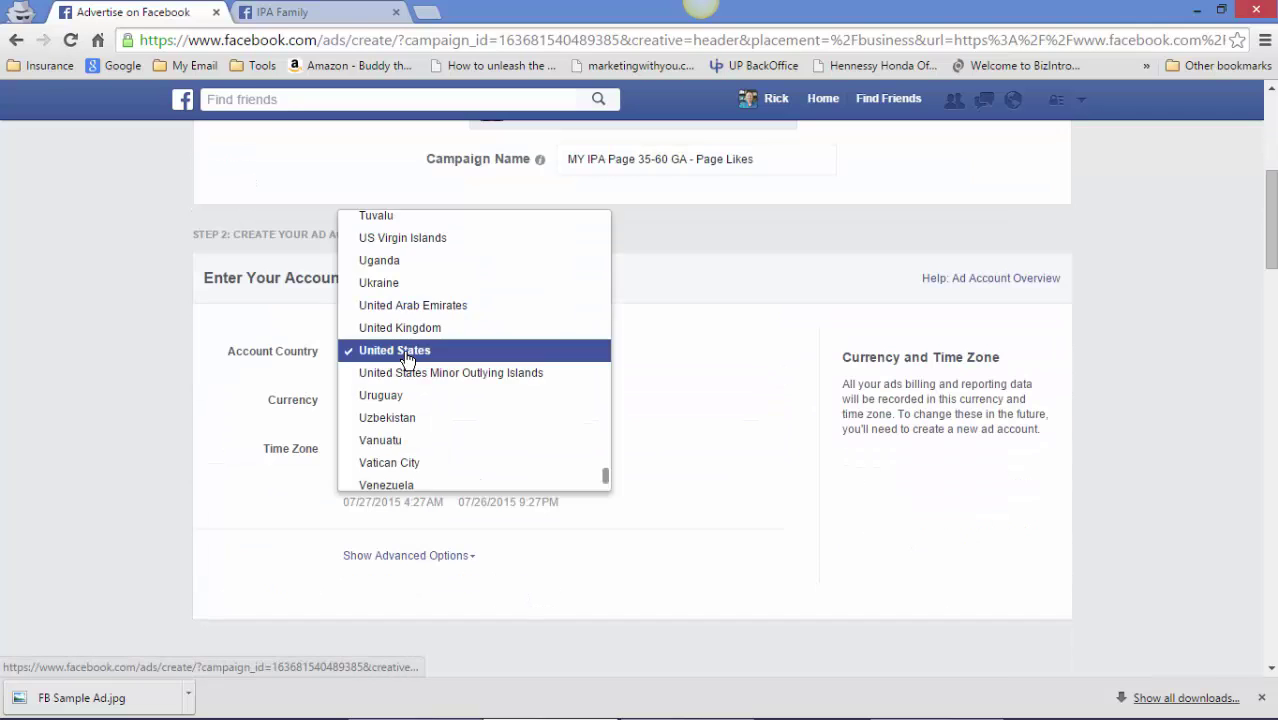
pyautogui.click(421, 362)
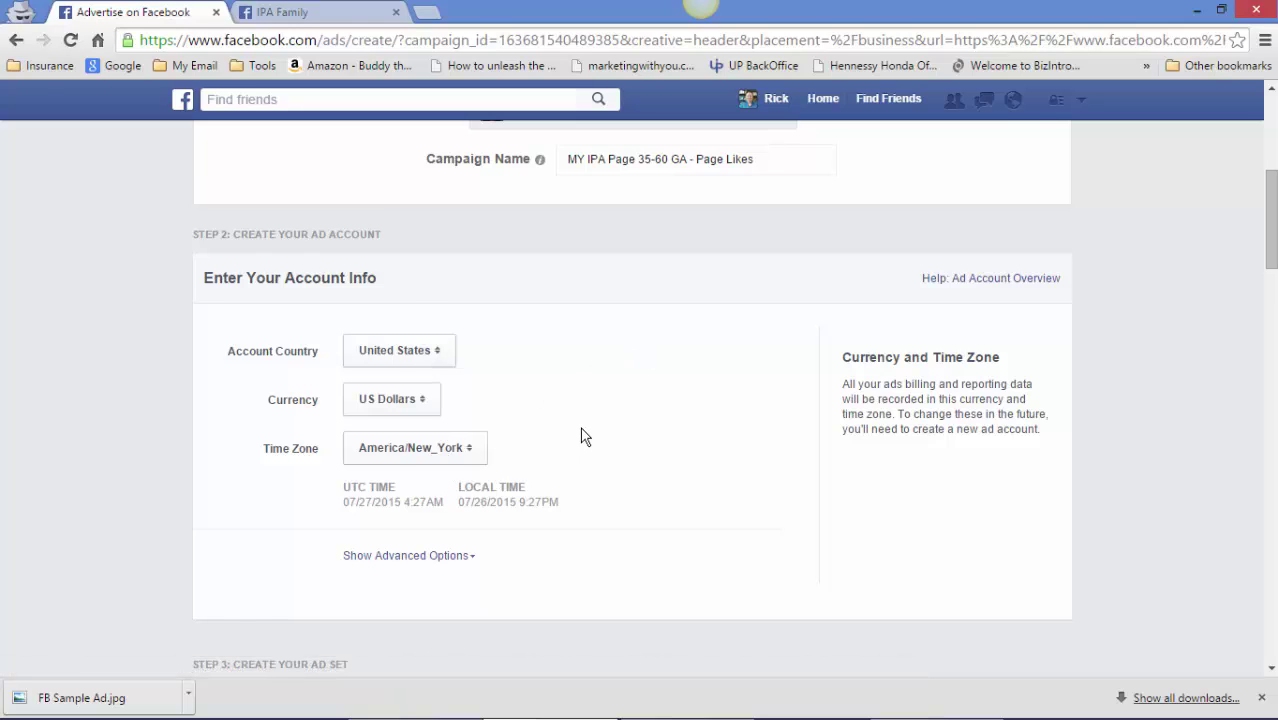
# Try a 25-mile and a 30-mile targeting radius around Kennesaw, GA for the ad audience.
pyautogui.scroll(-3, 585, 437)
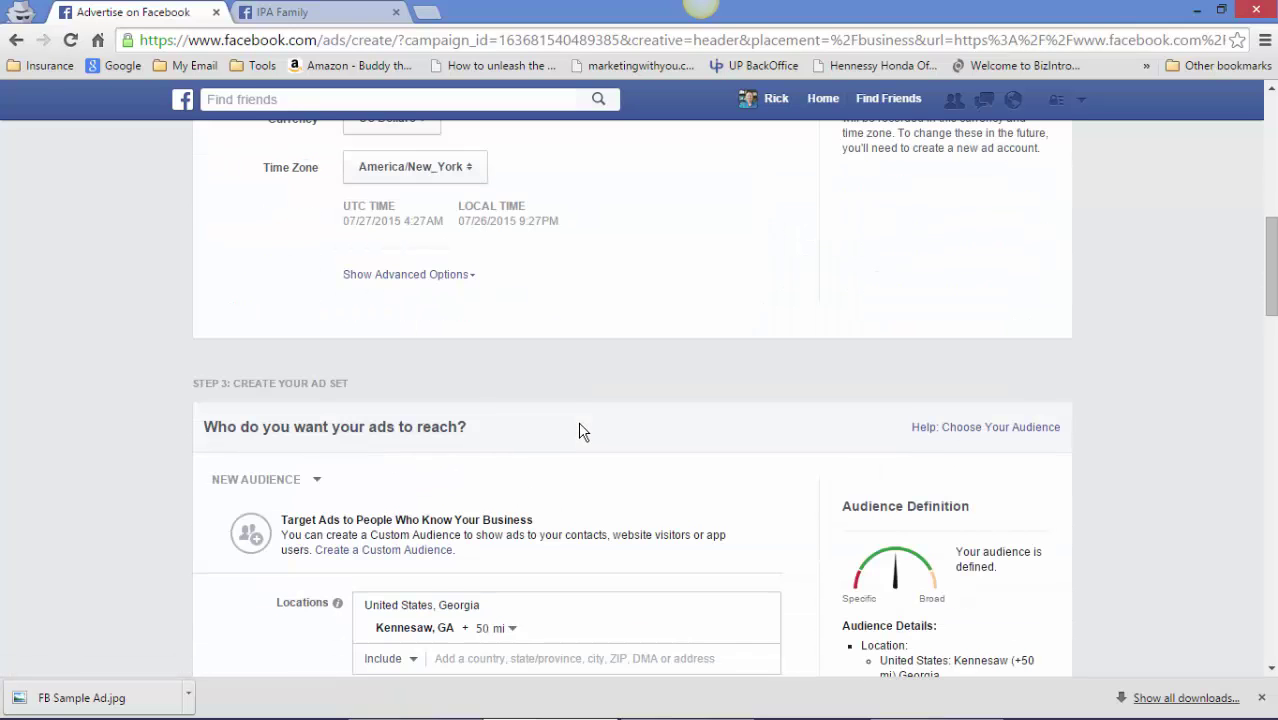
pyautogui.scroll(-3, 583, 430)
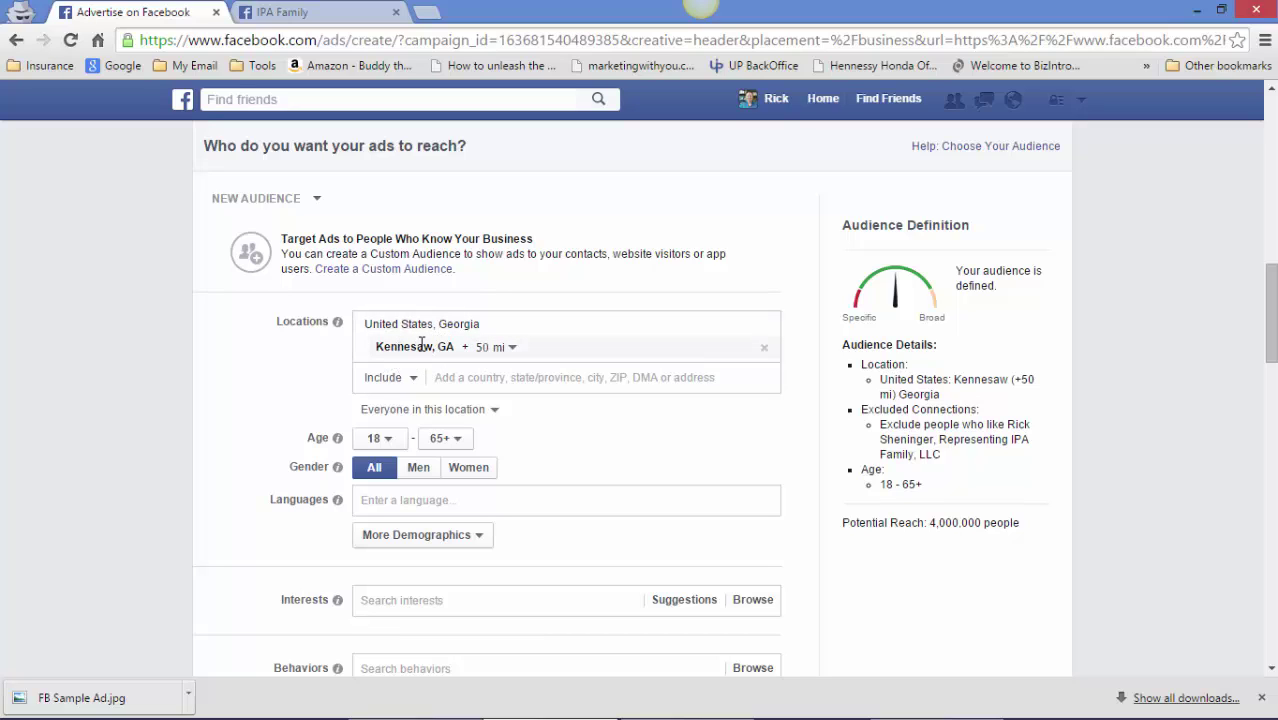
pyautogui.click(503, 350)
pyautogui.click(505, 396)
pyautogui.click(487, 348)
pyautogui.click(495, 442)
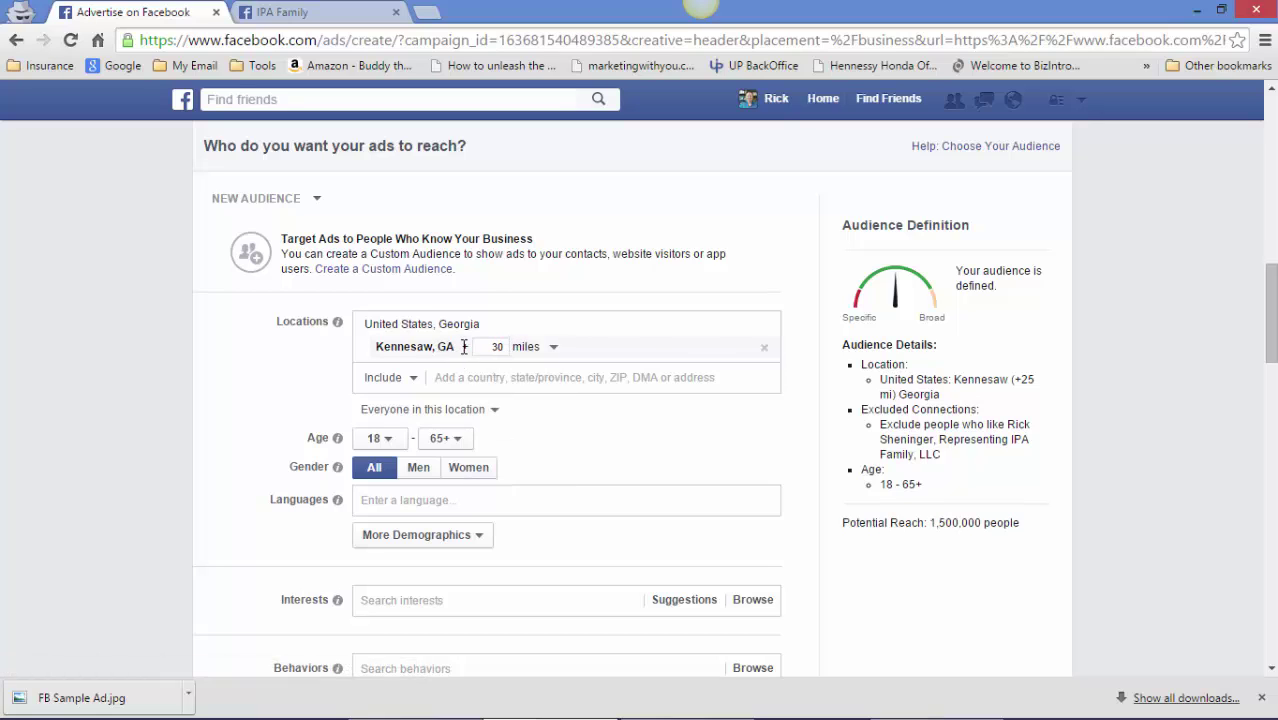
# Replace Kennesaw with Marietta, Georgia, United States as the audience's targeted location.
pyautogui.click(764, 347)
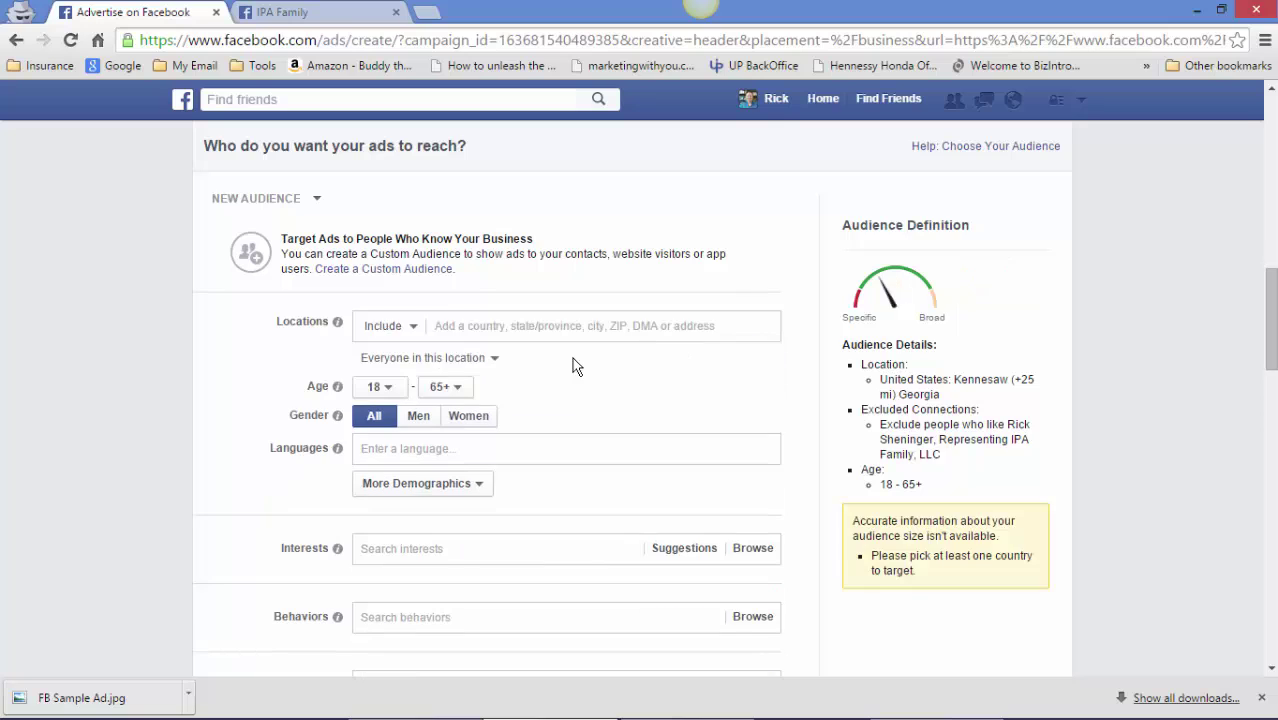
pyautogui.click(466, 322)
pyautogui.write('ma')
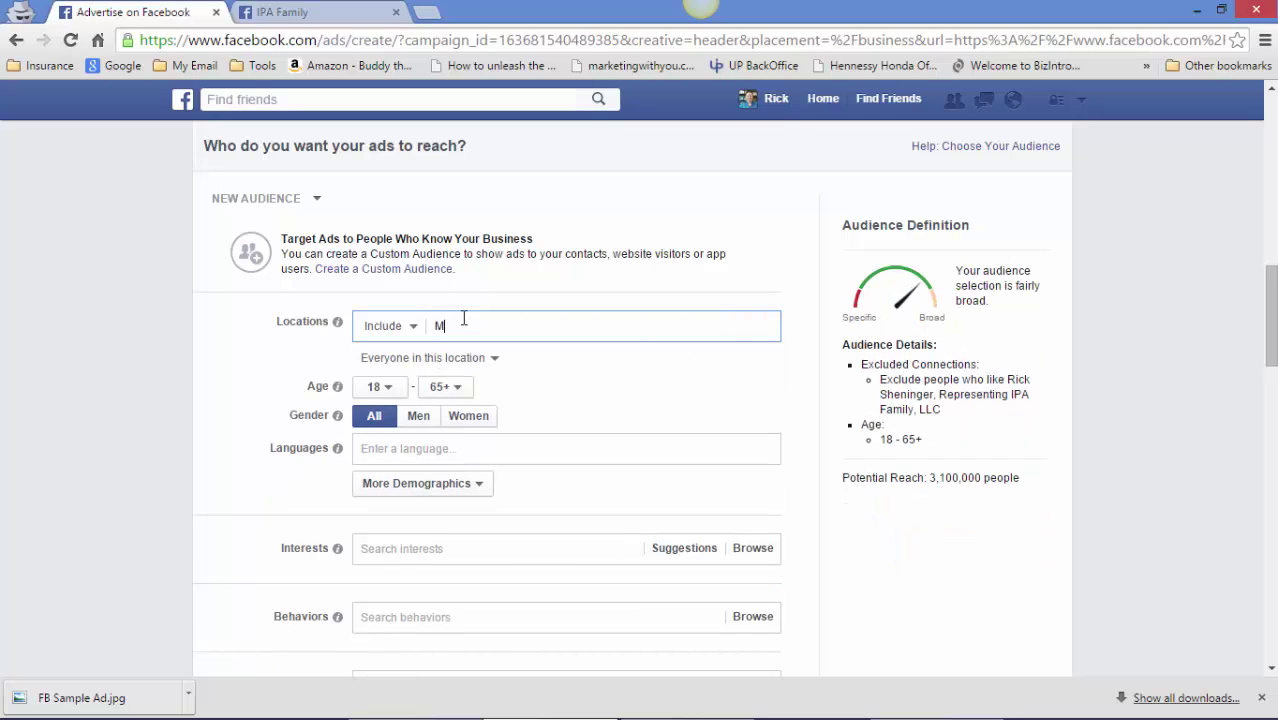
pyautogui.write('rietta, GA')
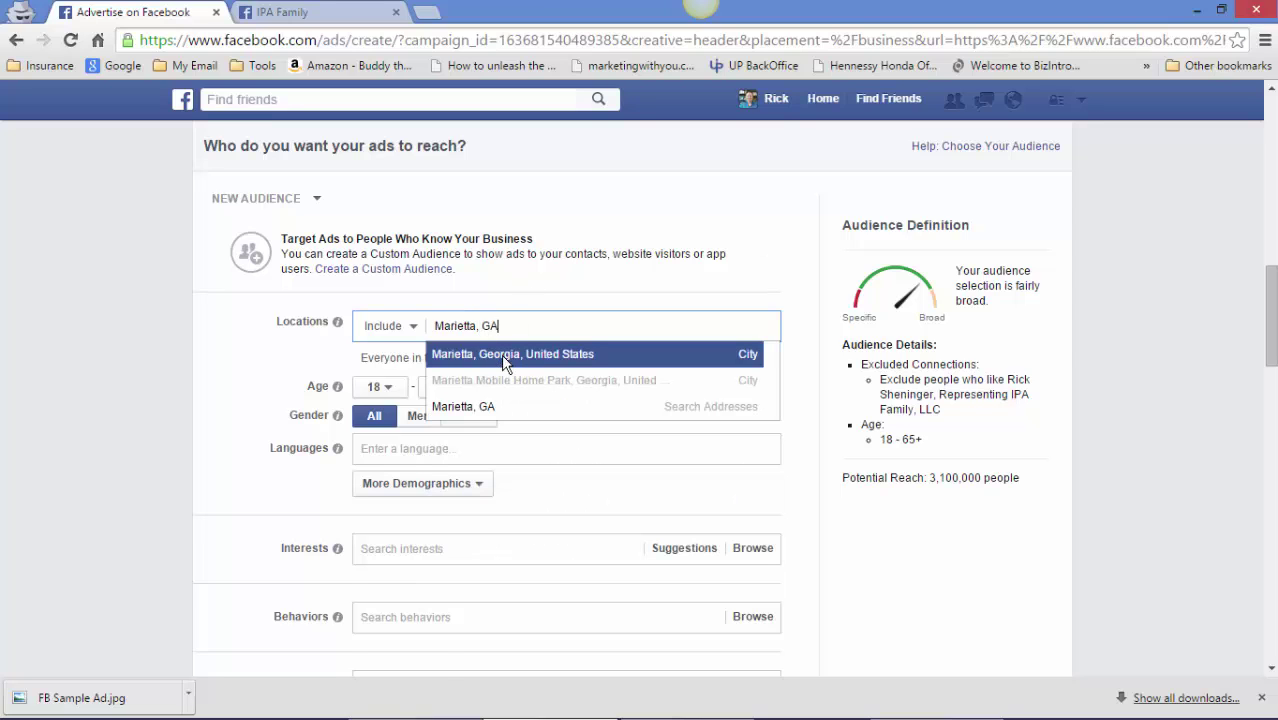
pyautogui.click(501, 354)
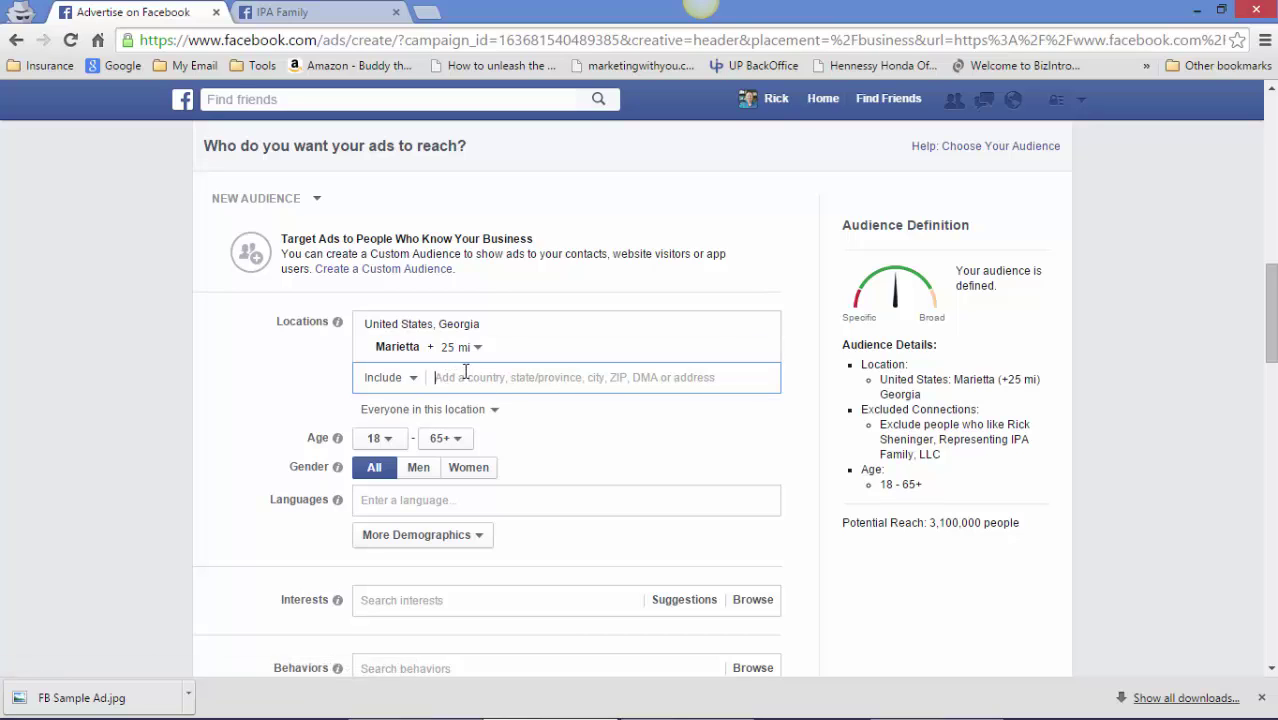
# Try to add Cobb County, GA as a second audience location, then clear the location entry.
pyautogui.write('Cobb C')
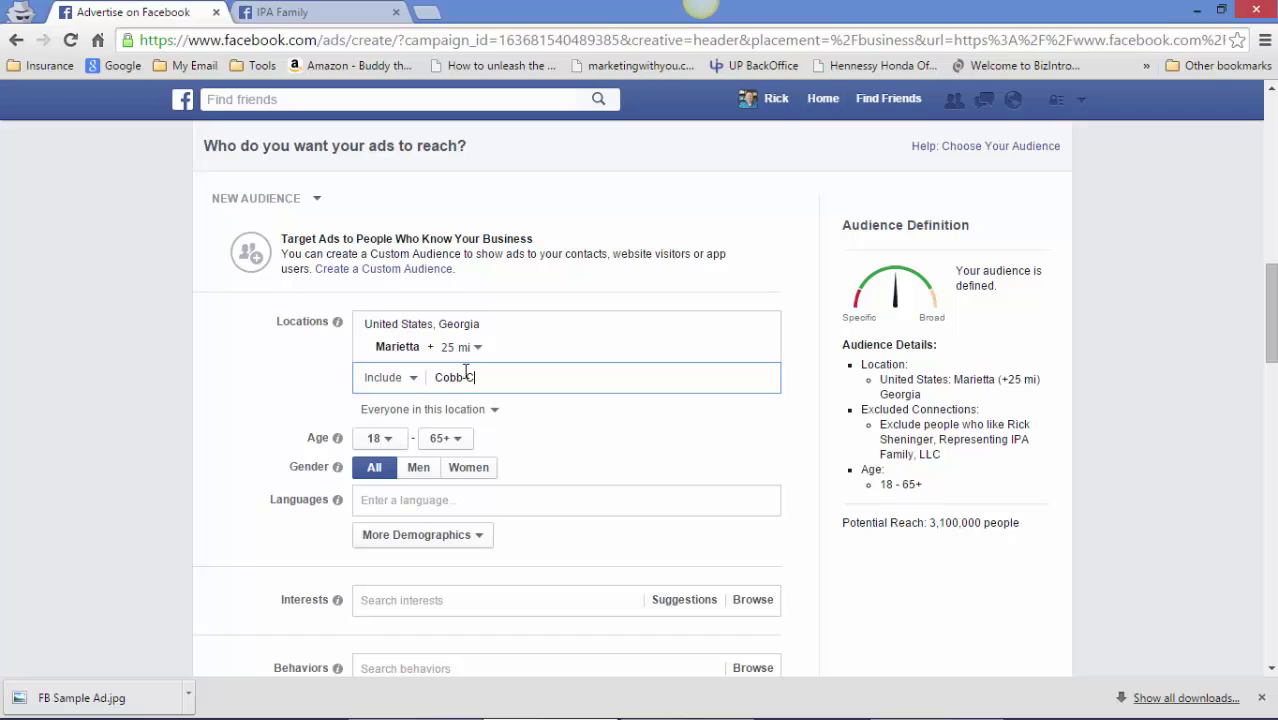
pyautogui.write('ounty, GA')
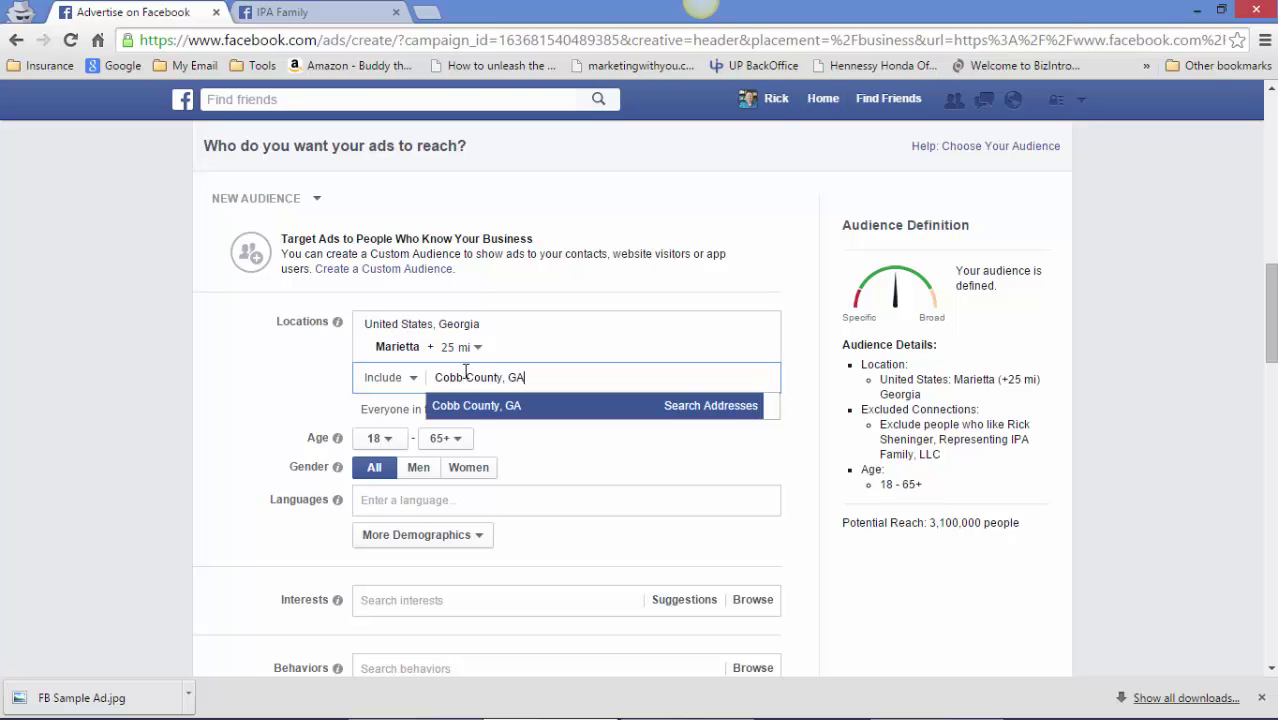
pyautogui.click(516, 407)
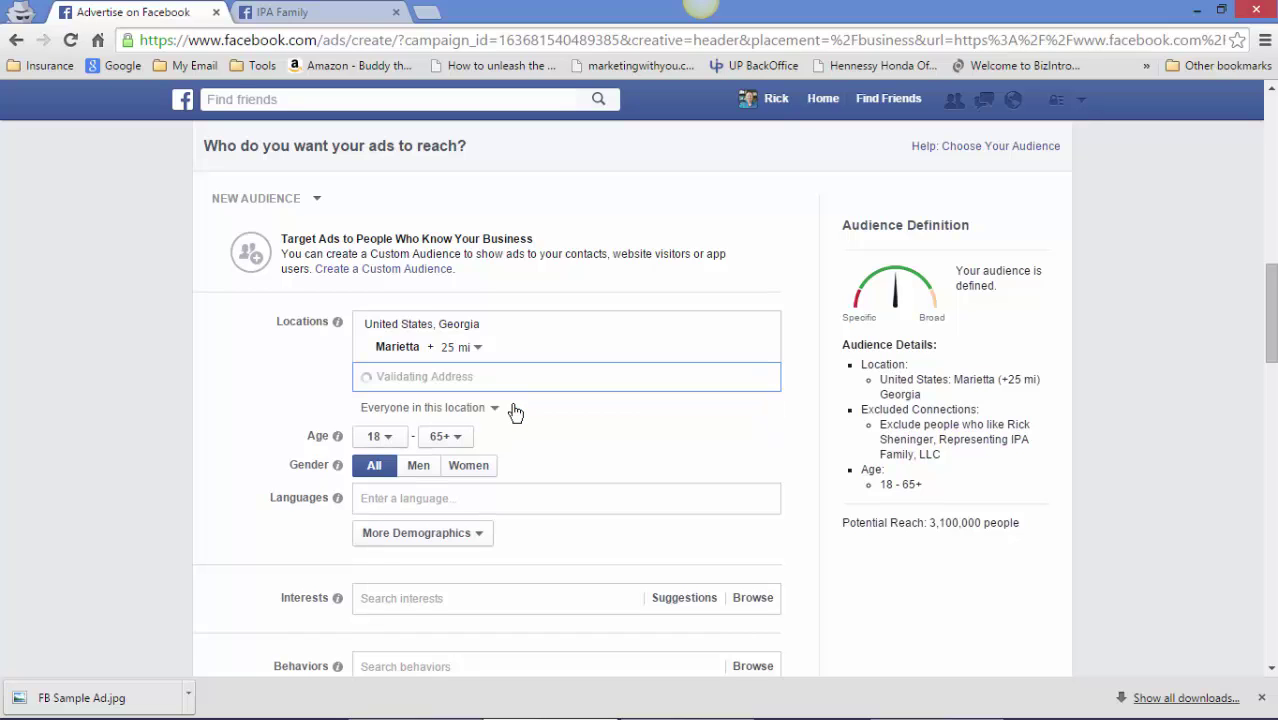
pyautogui.tripleClick(521, 376)
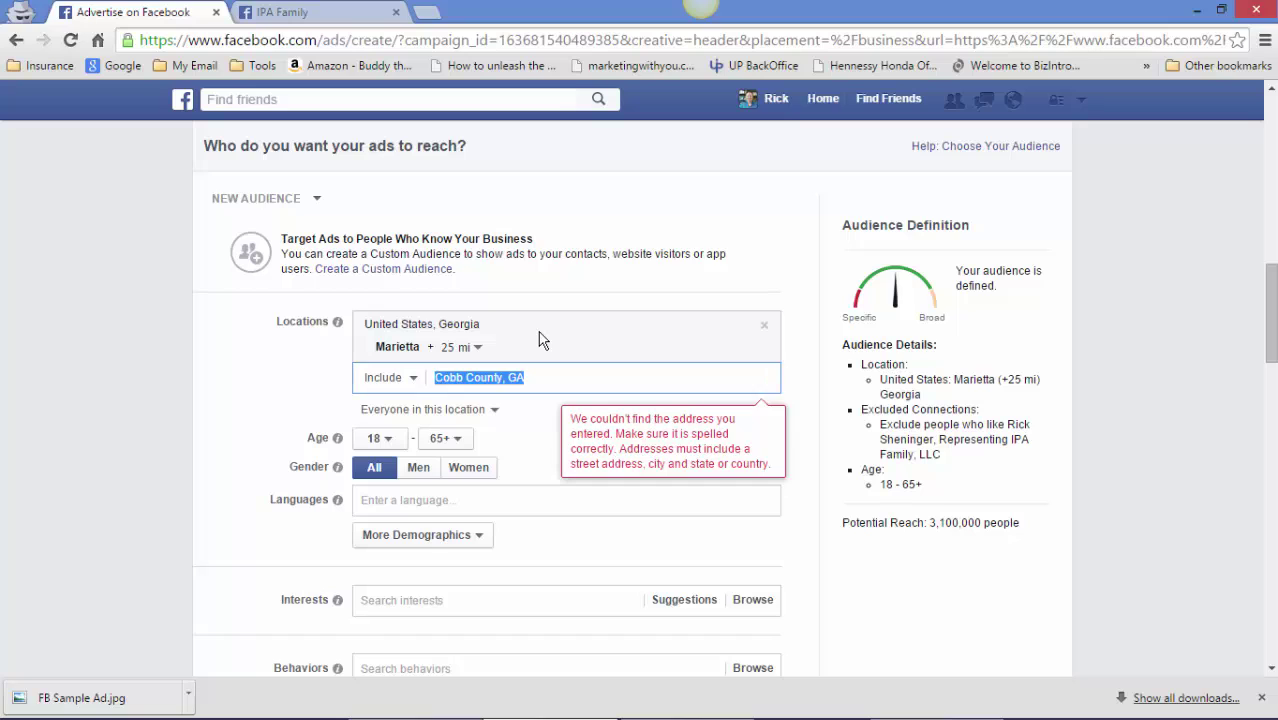
pyautogui.write('Co')
pyautogui.press('BackSpace')
pyautogui.press('BackSpace')
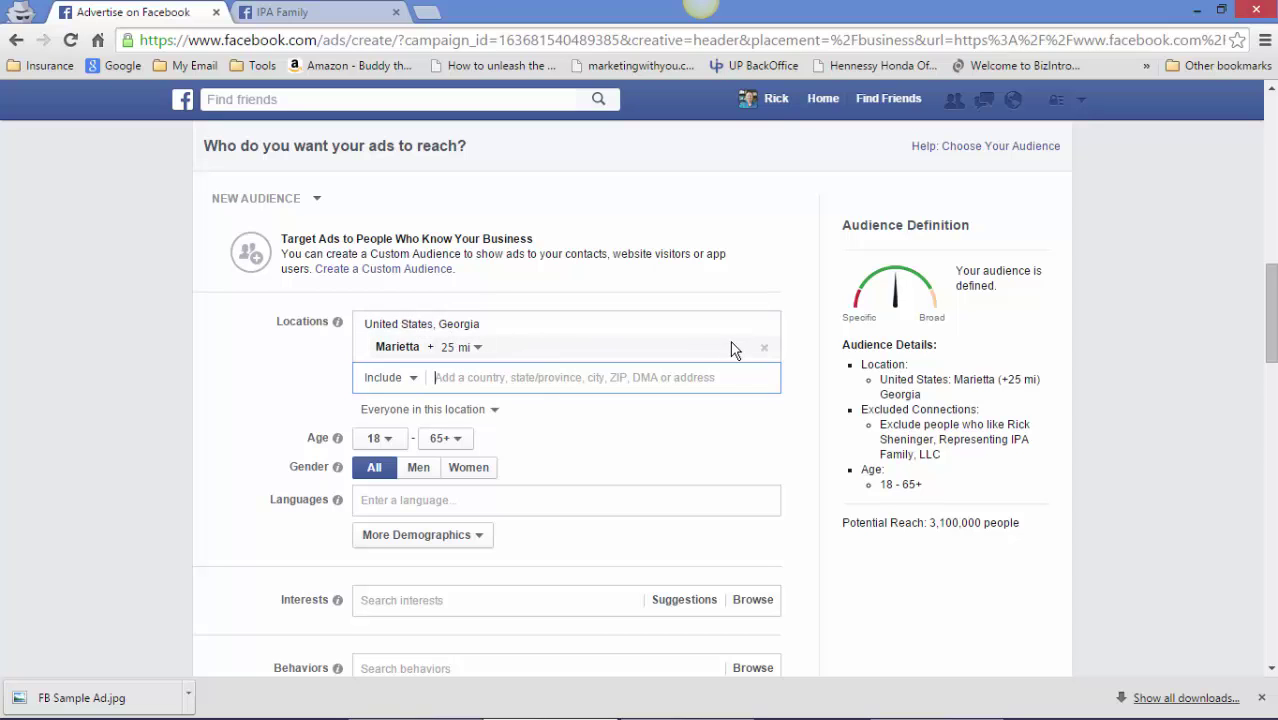
# Try Cobb, Georgia, United States as the audience's targeted location in place of Marietta.
pyautogui.click(764, 348)
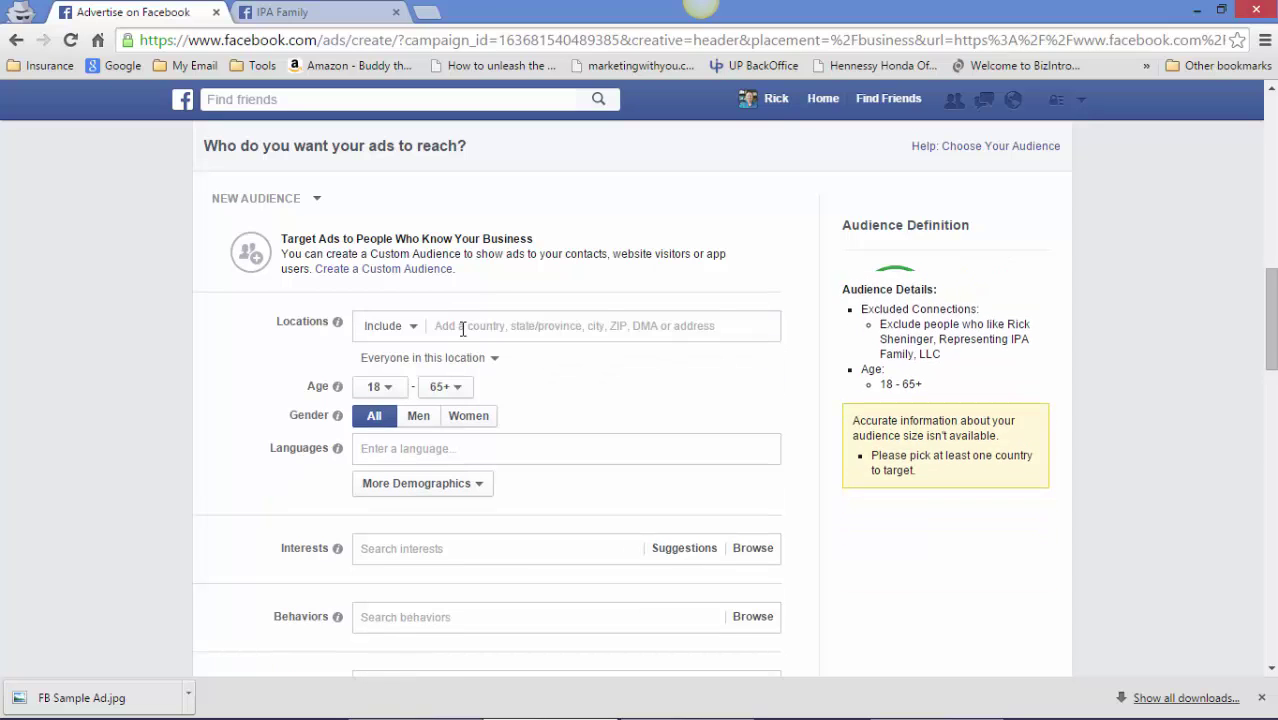
pyautogui.write('Cobb')
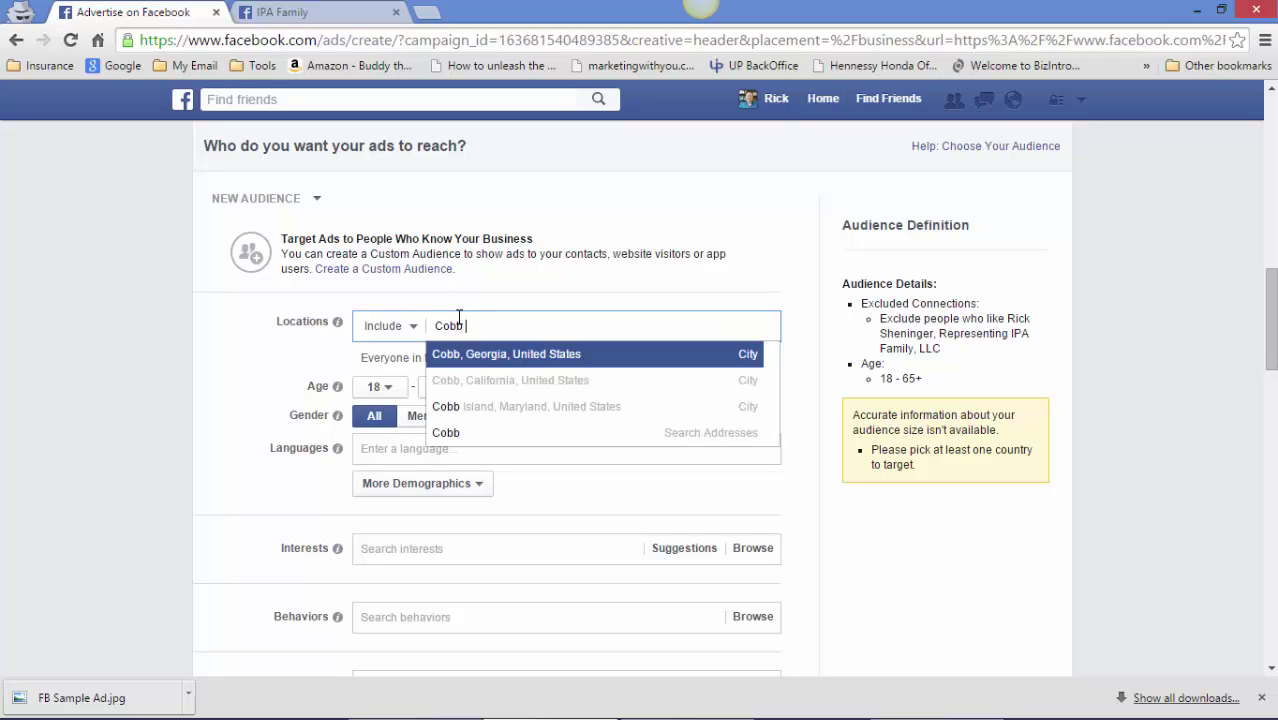
pyautogui.click(480, 353)
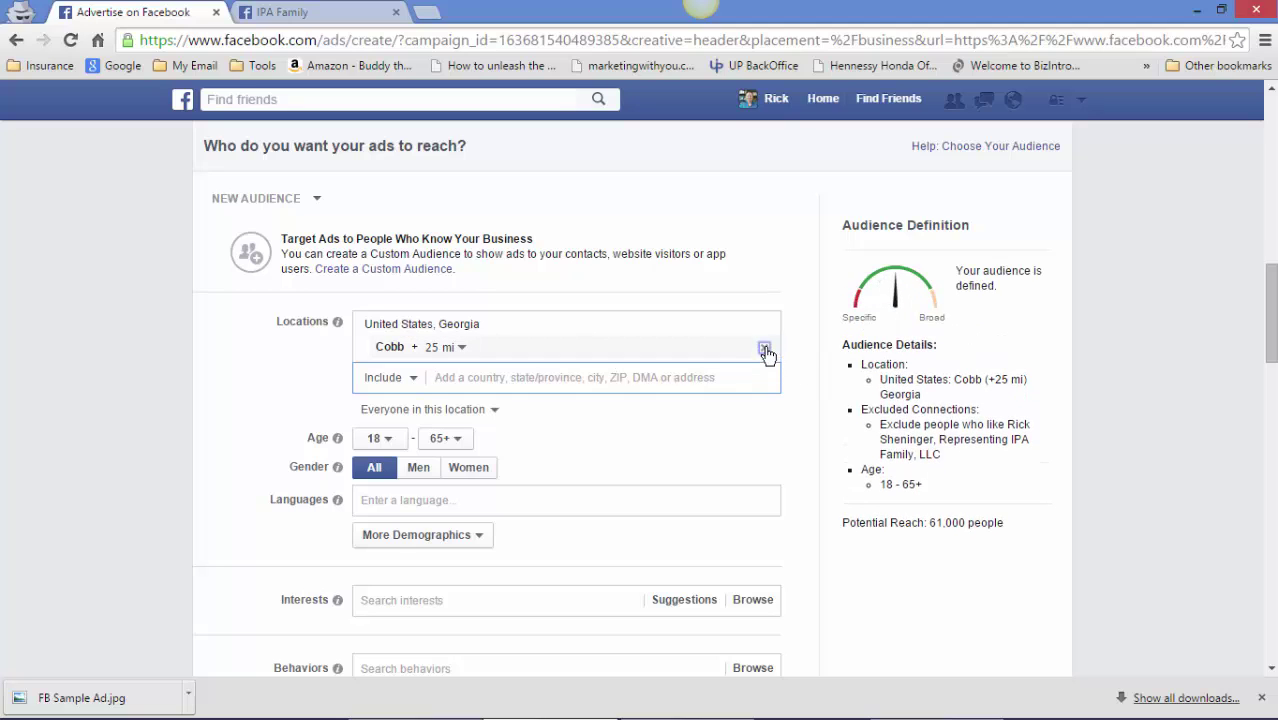
# Replace Cobb with Marietta, Georgia as the audience's targeted location, keeping the 25-mile radius.
pyautogui.click(764, 348)
pyautogui.click(478, 322)
pyautogui.write('Ma')
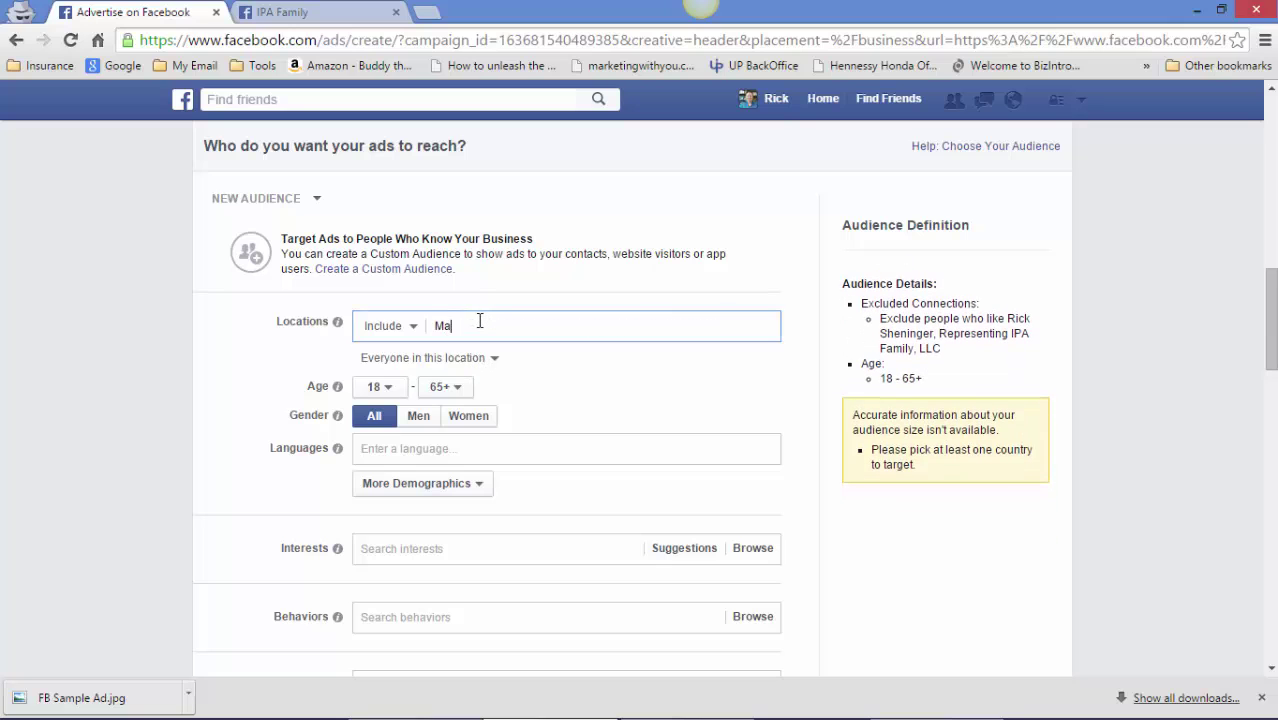
pyautogui.write('rietta')
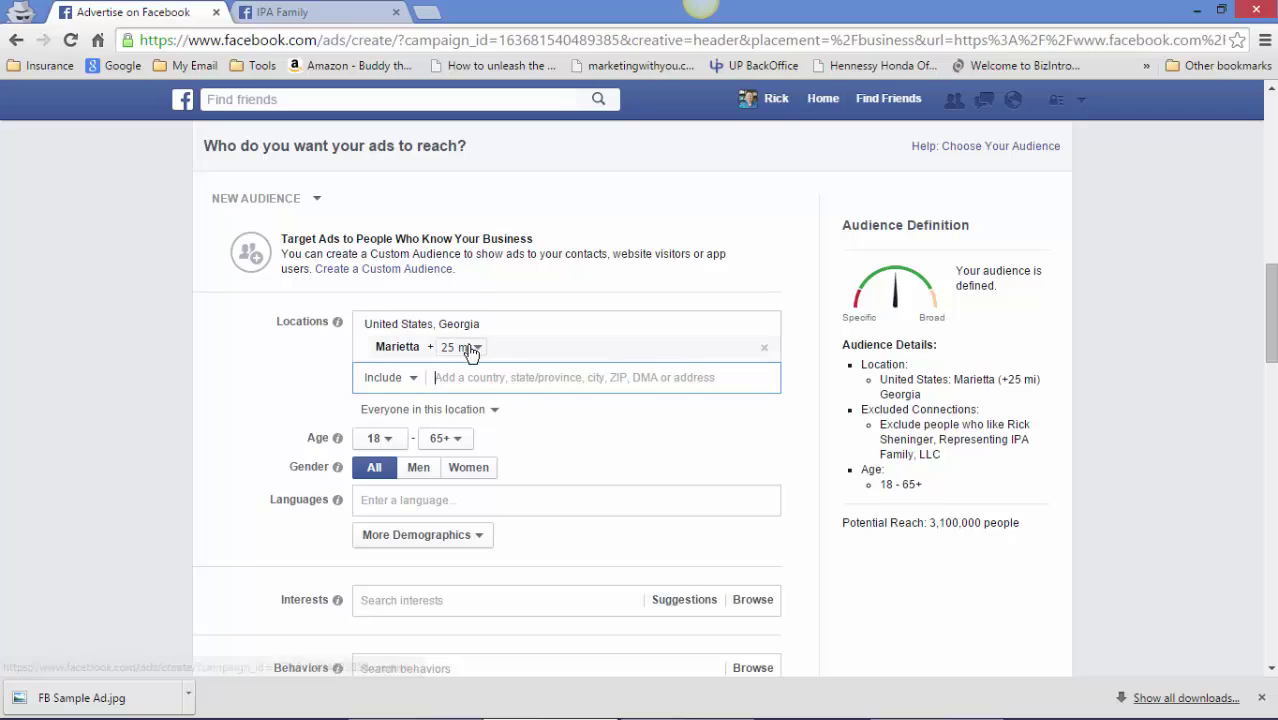
pyautogui.click(471, 348)
pyautogui.click(471, 348)
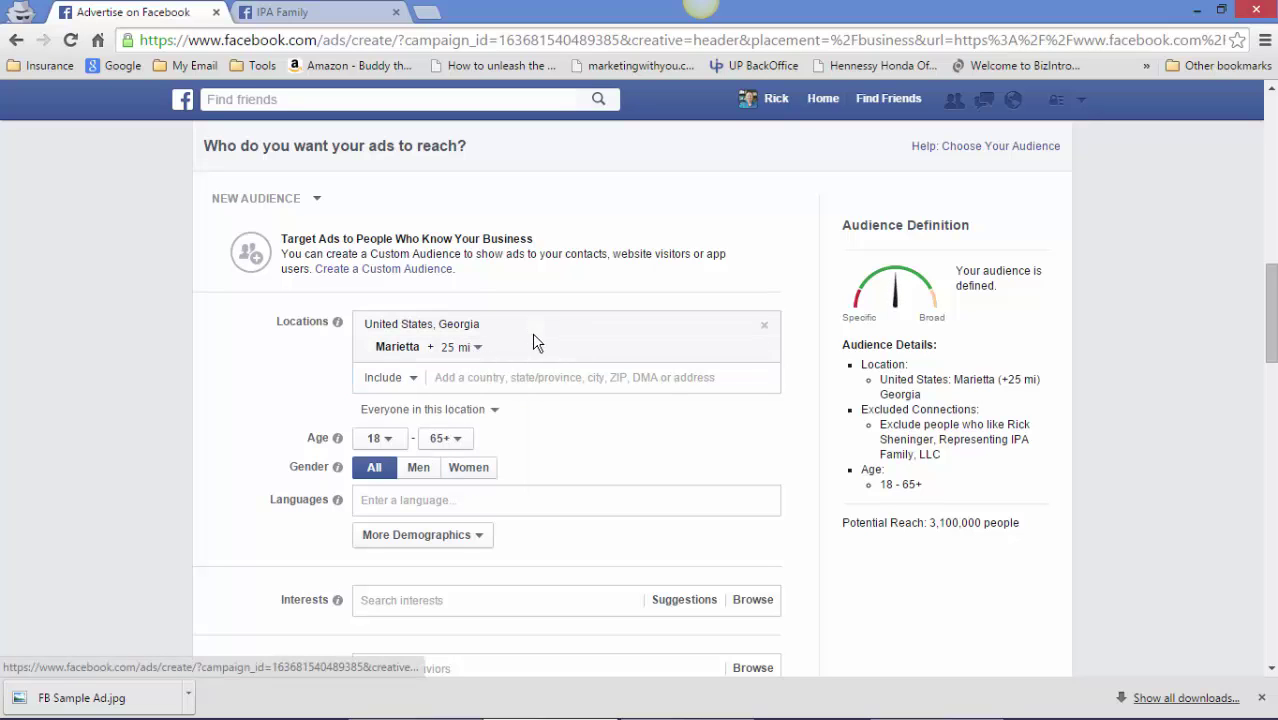
# Set the audience's age range to 35–64.
pyautogui.click(388, 442)
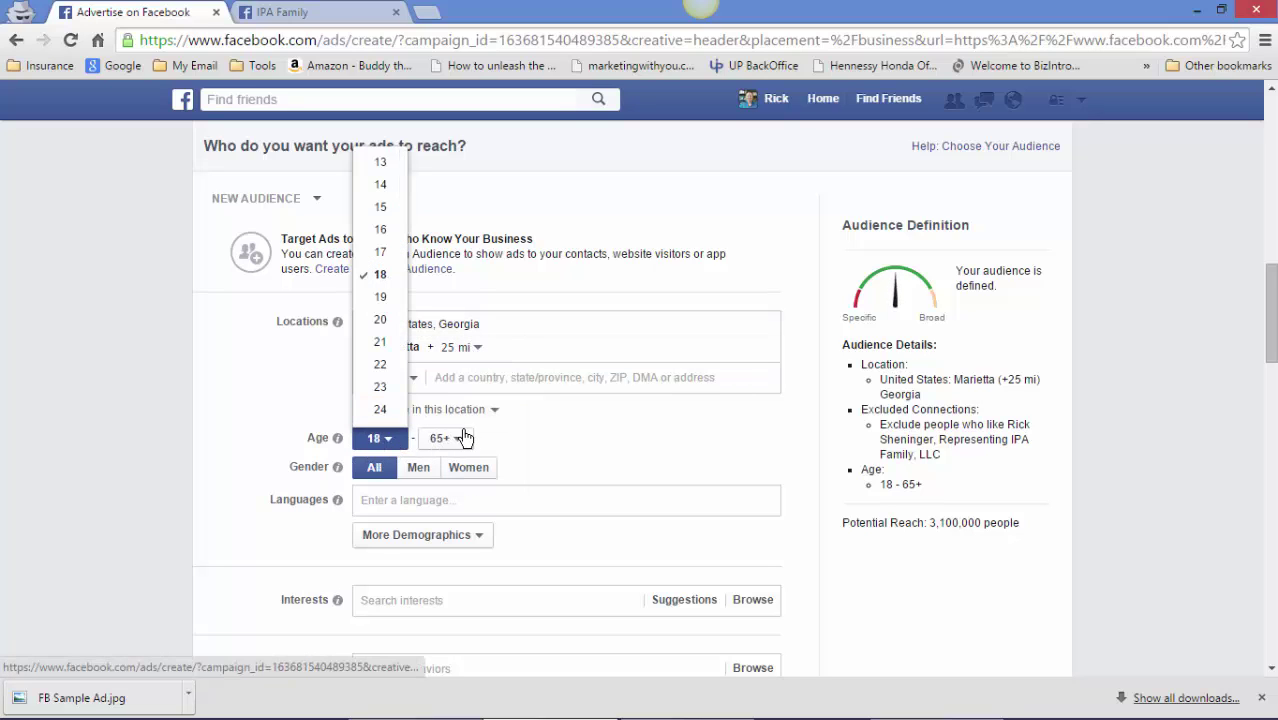
pyautogui.scroll(-4, 375, 355)
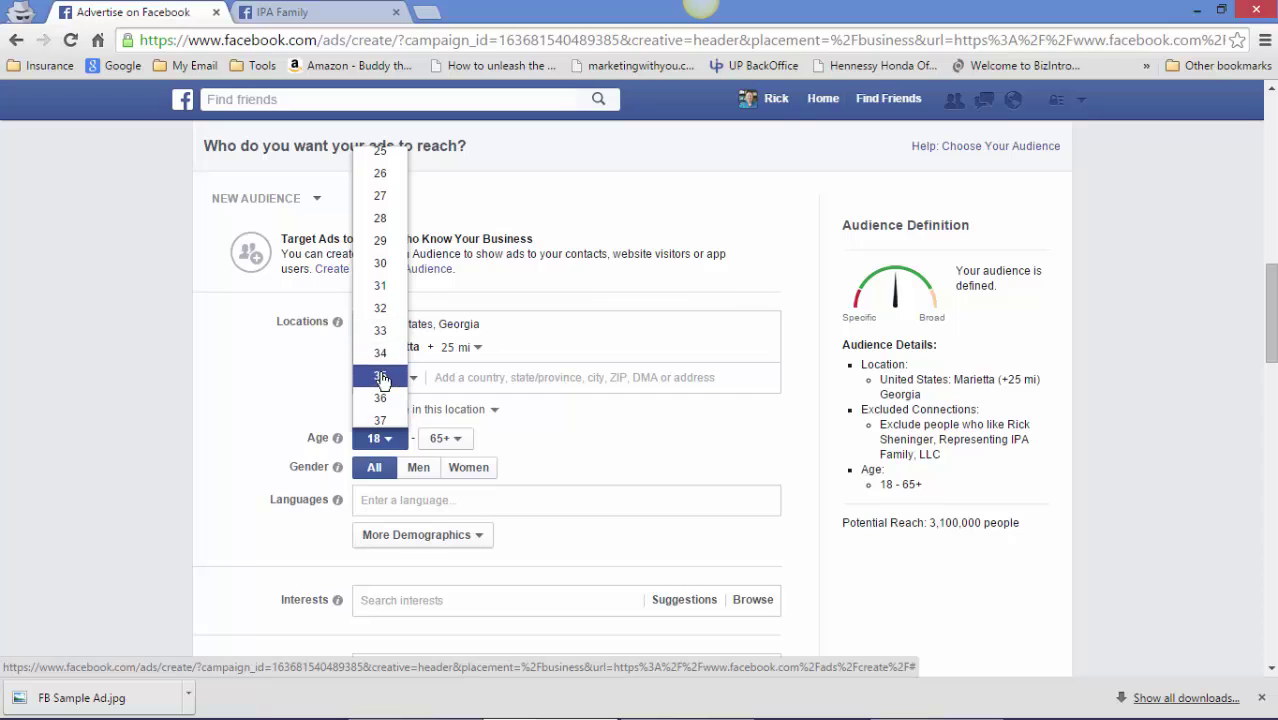
pyautogui.click(380, 375)
pyautogui.click(440, 437)
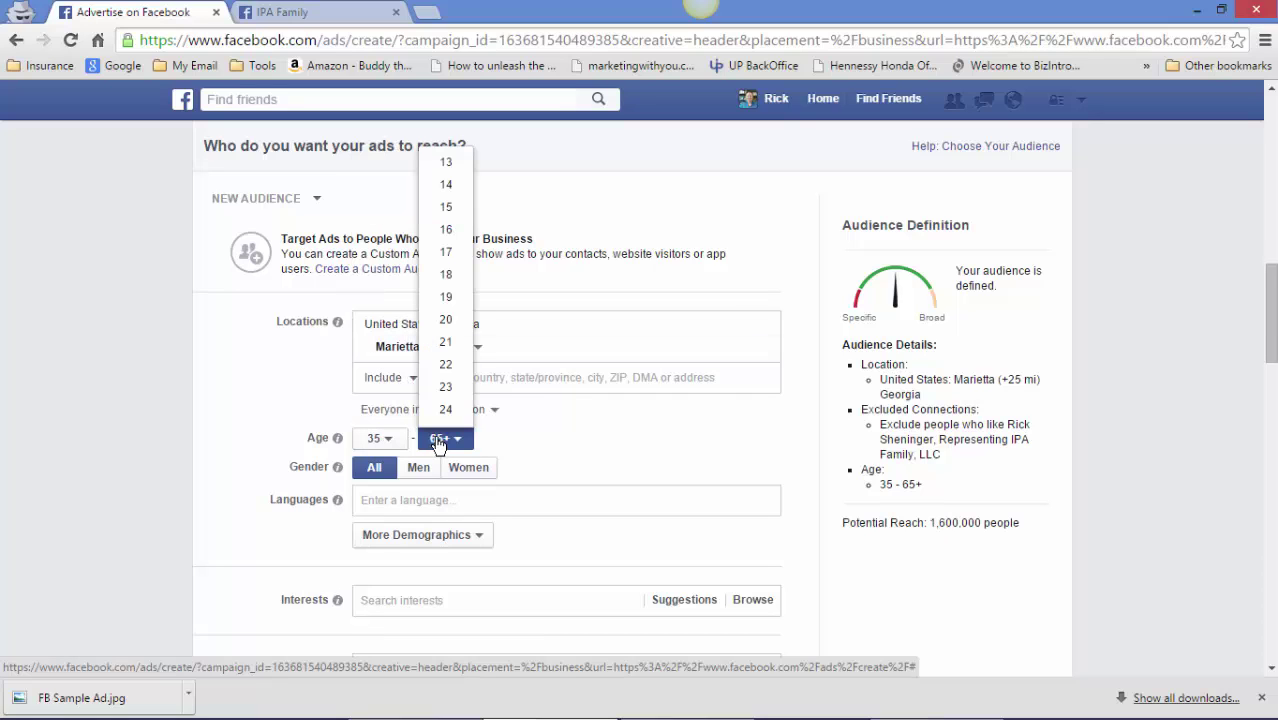
pyautogui.scroll(-4, 442, 370)
pyautogui.scroll(-6, 441, 395)
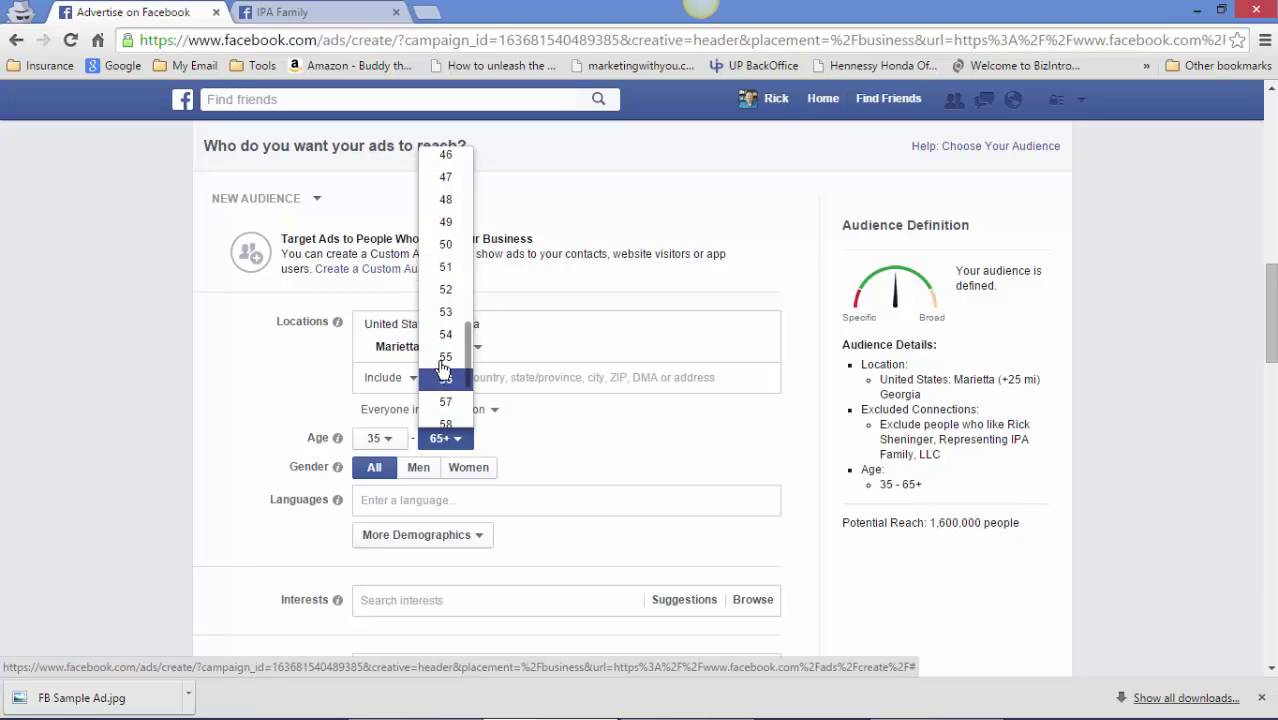
pyautogui.scroll(3, 443, 320)
pyautogui.scroll(-5, 443, 342)
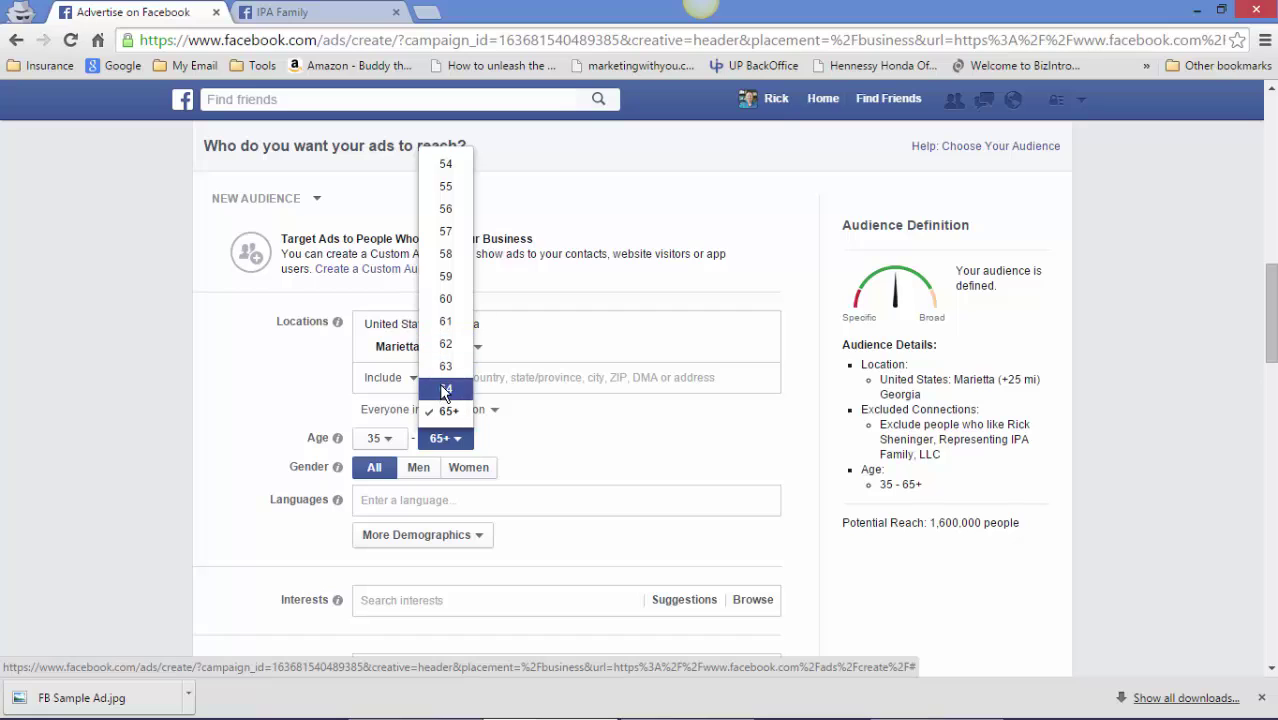
pyautogui.click(441, 388)
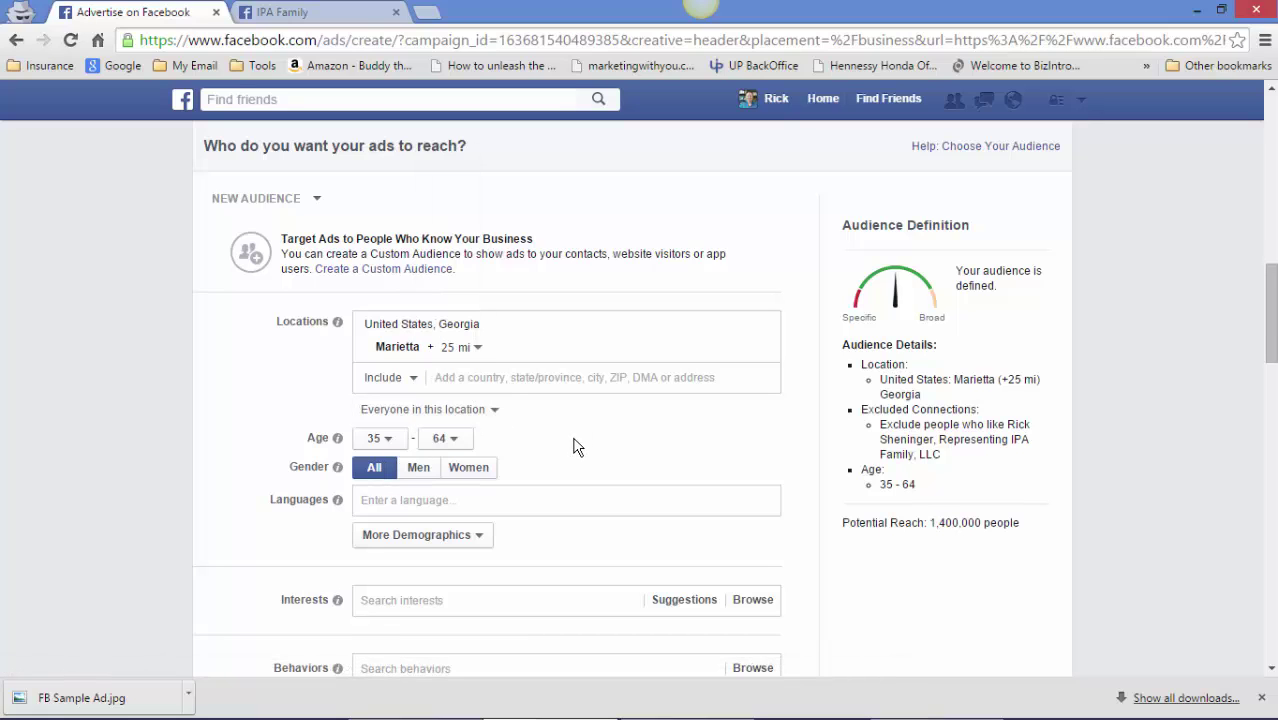
# Restrict the audience to women and set its language to English (US).
pyautogui.click(432, 474)
pyautogui.click(458, 472)
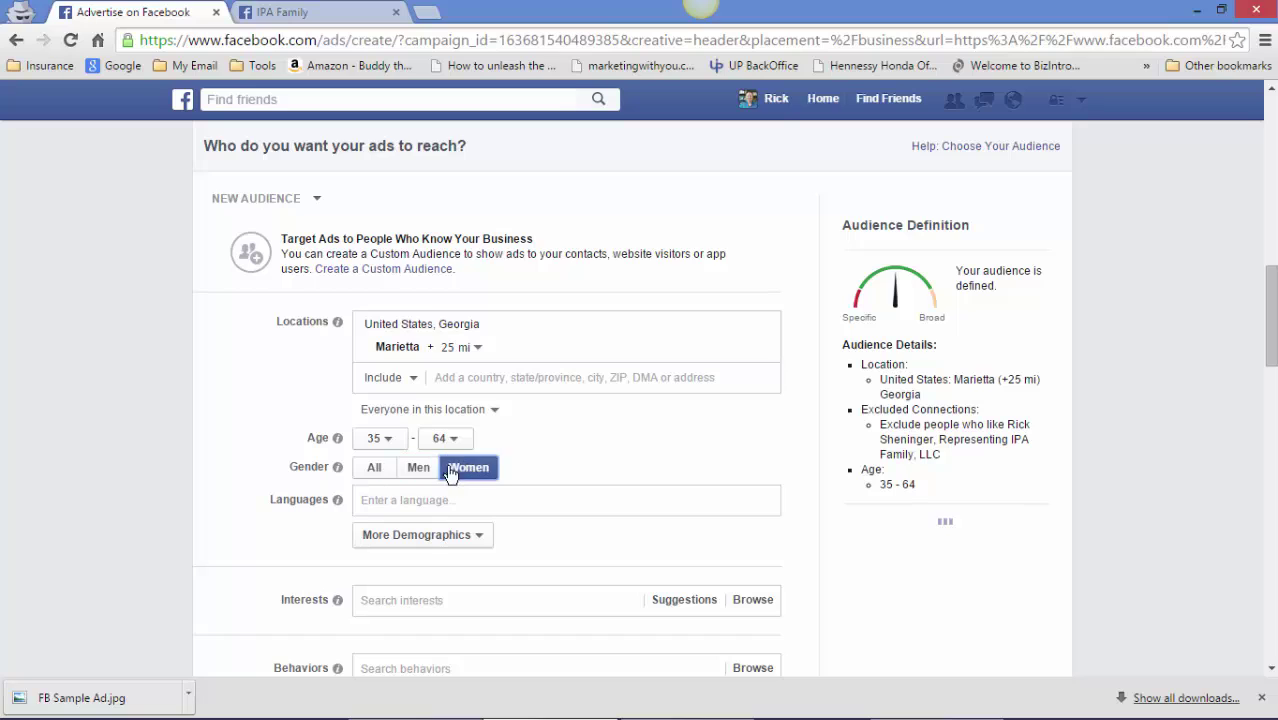
pyautogui.click(375, 503)
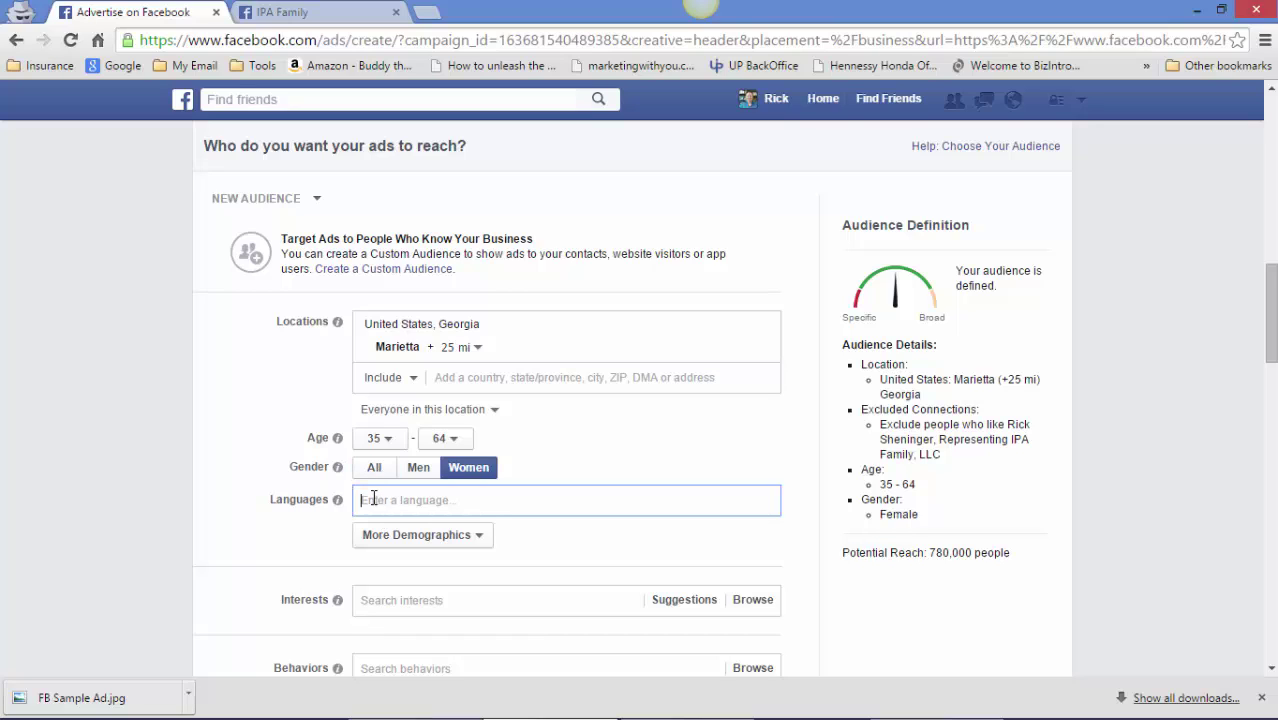
pyautogui.write('en')
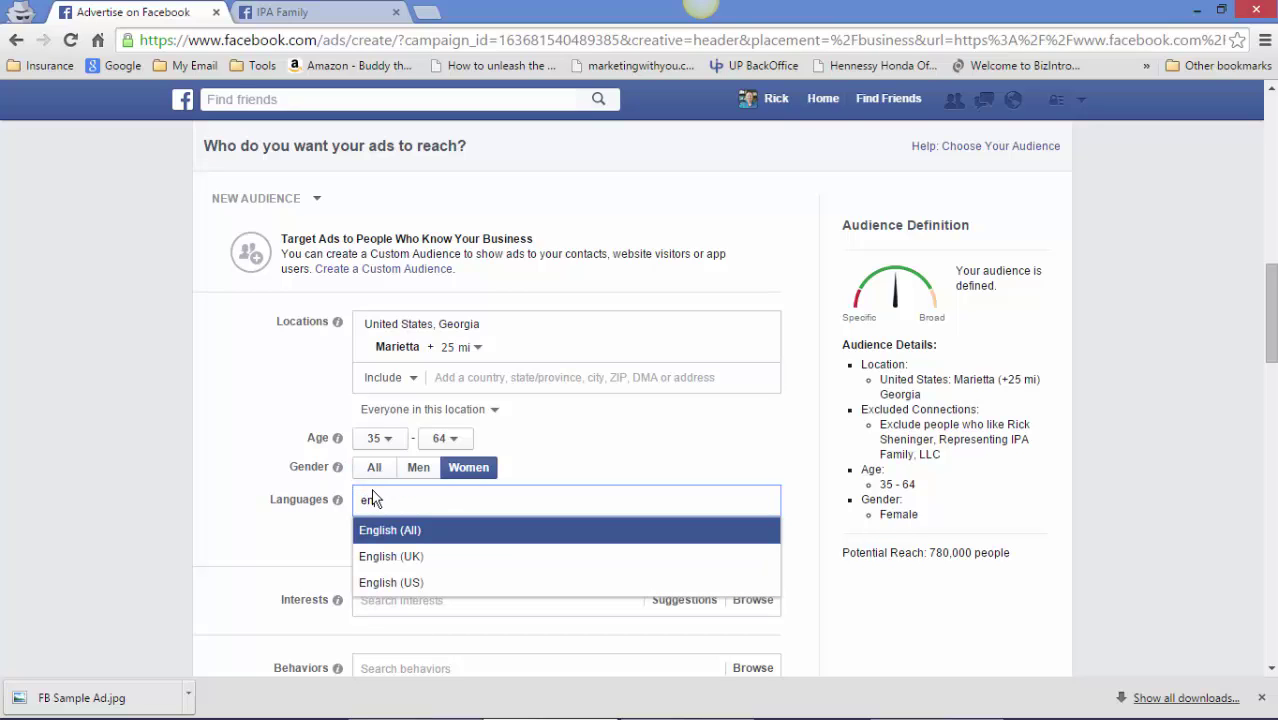
pyautogui.click(365, 583)
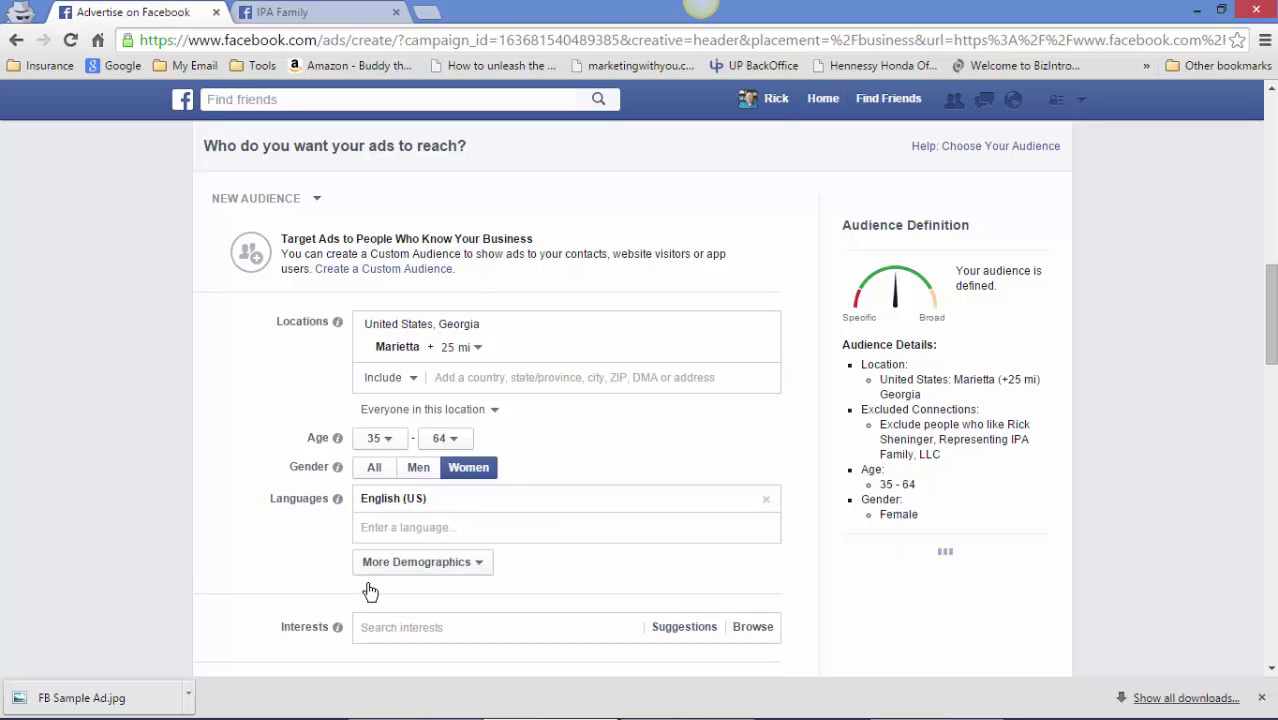
# Examine the additional demographic targeting categories, such as the Work and Parents options, without choosing any.
pyautogui.scroll(-1, 341, 553)
pyautogui.click(390, 470)
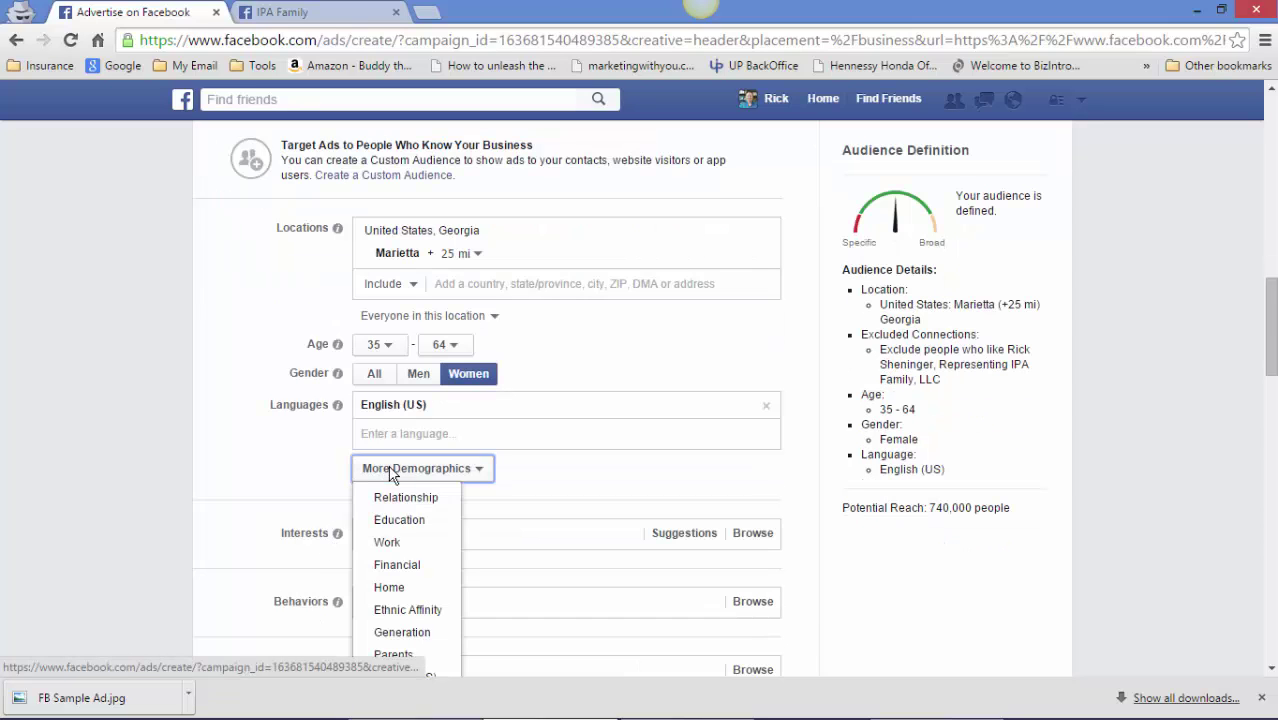
pyautogui.scroll(-1, 296, 512)
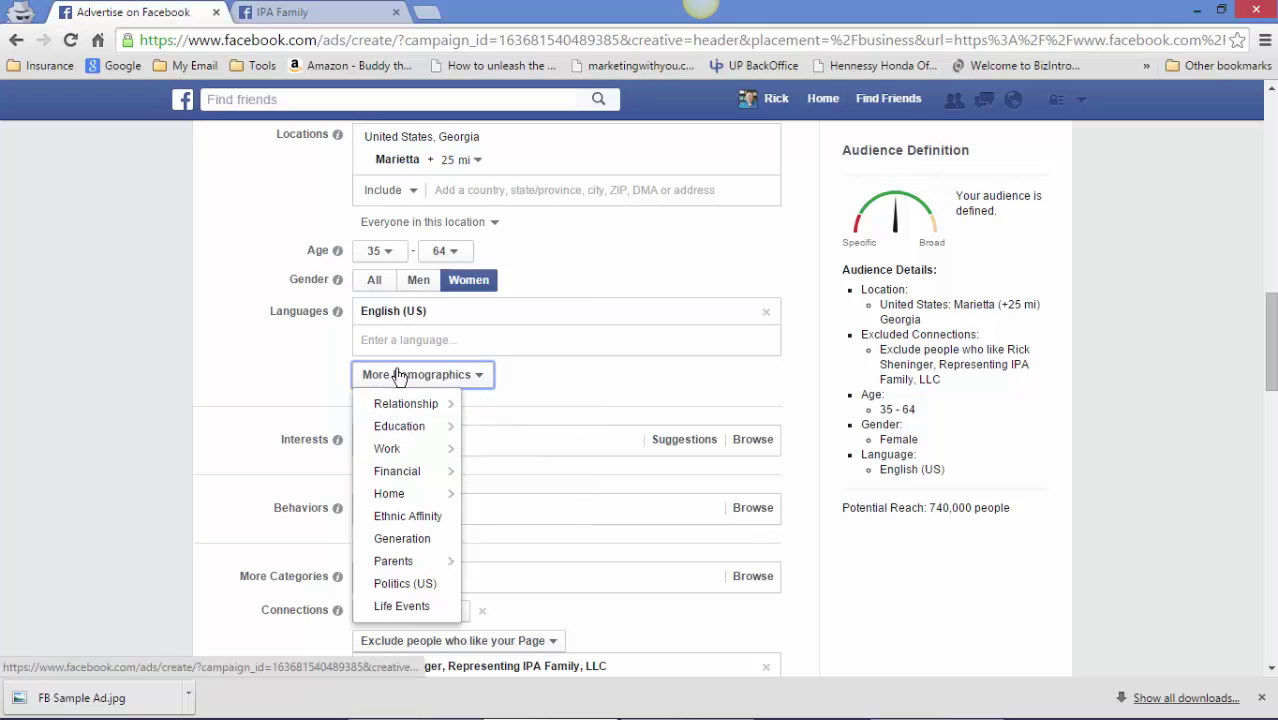
pyautogui.moveTo(392, 405)
pyautogui.moveTo(392, 452)
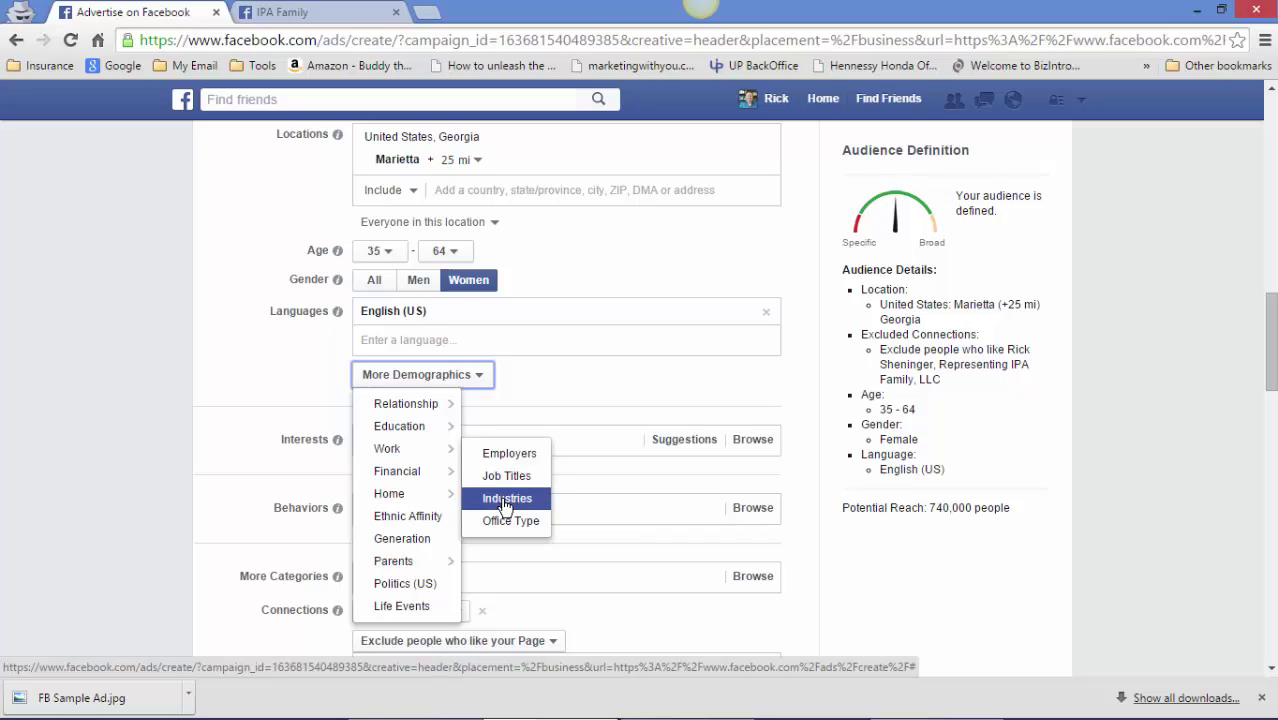
pyautogui.scroll(-1, 402, 458)
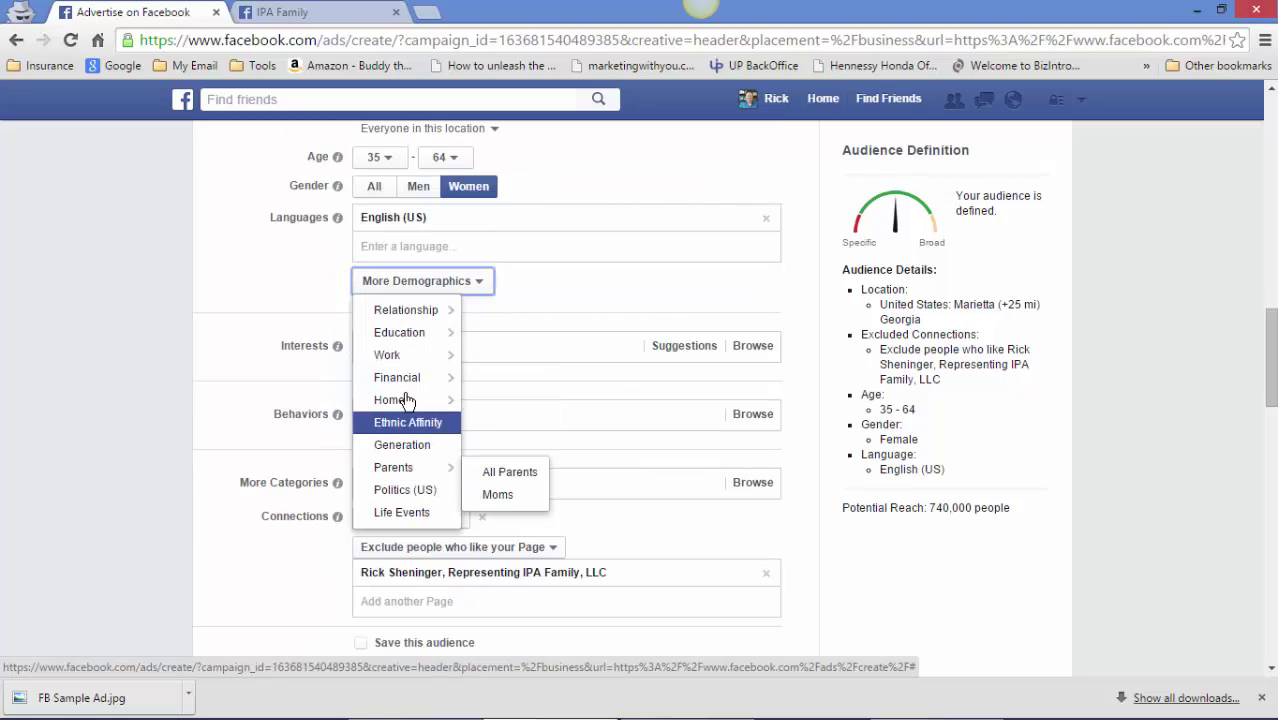
pyautogui.click(372, 283)
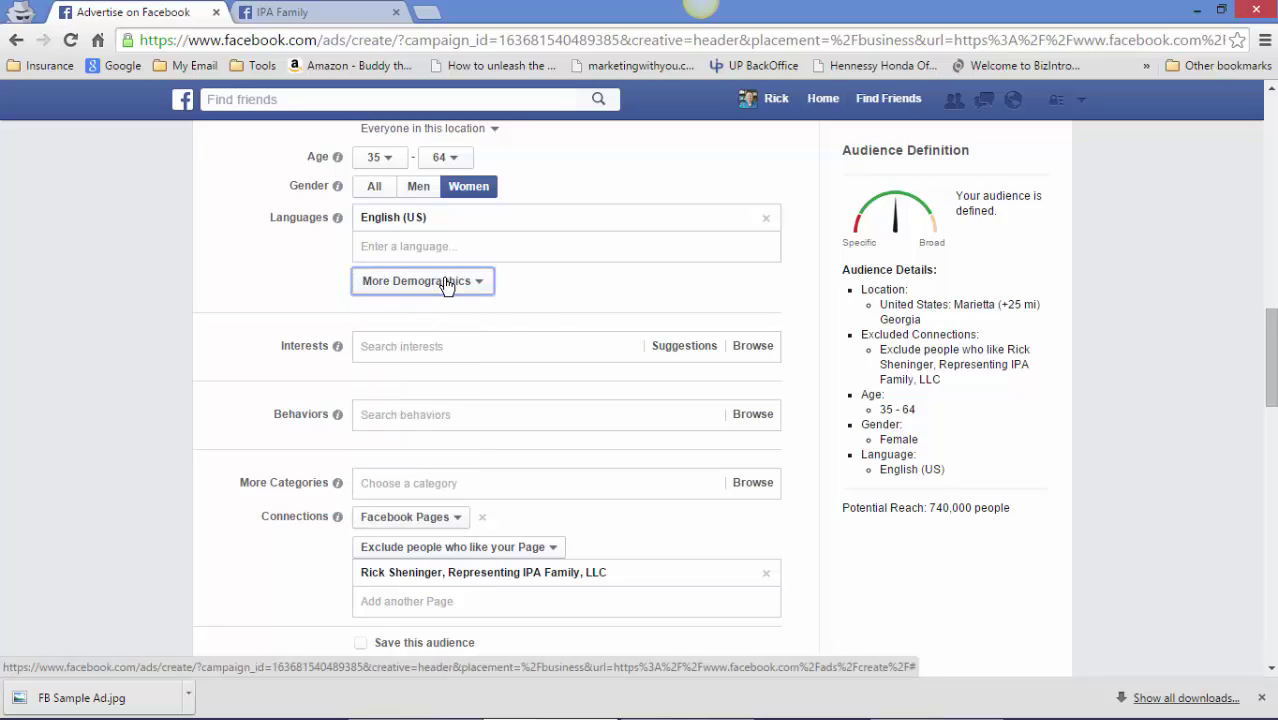
# Add the suggested interests Health insurance and Life insurance to the audience.
pyautogui.click(386, 347)
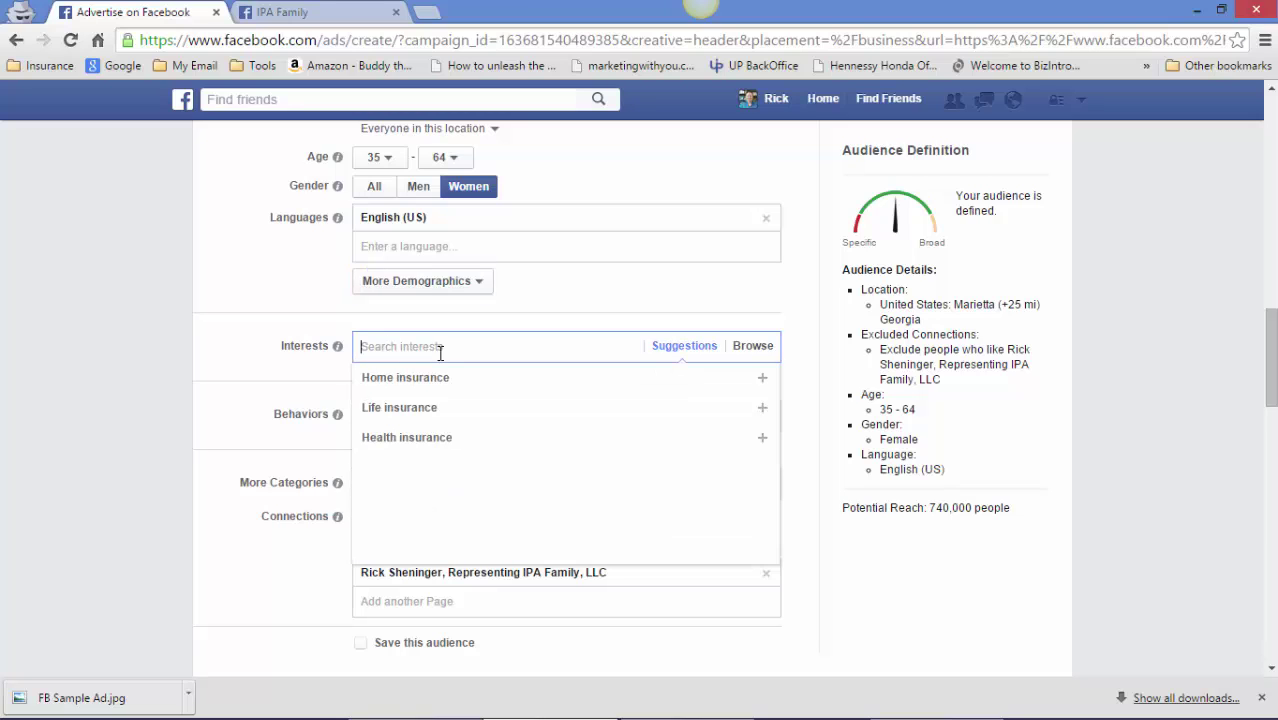
pyautogui.moveTo(420, 388)
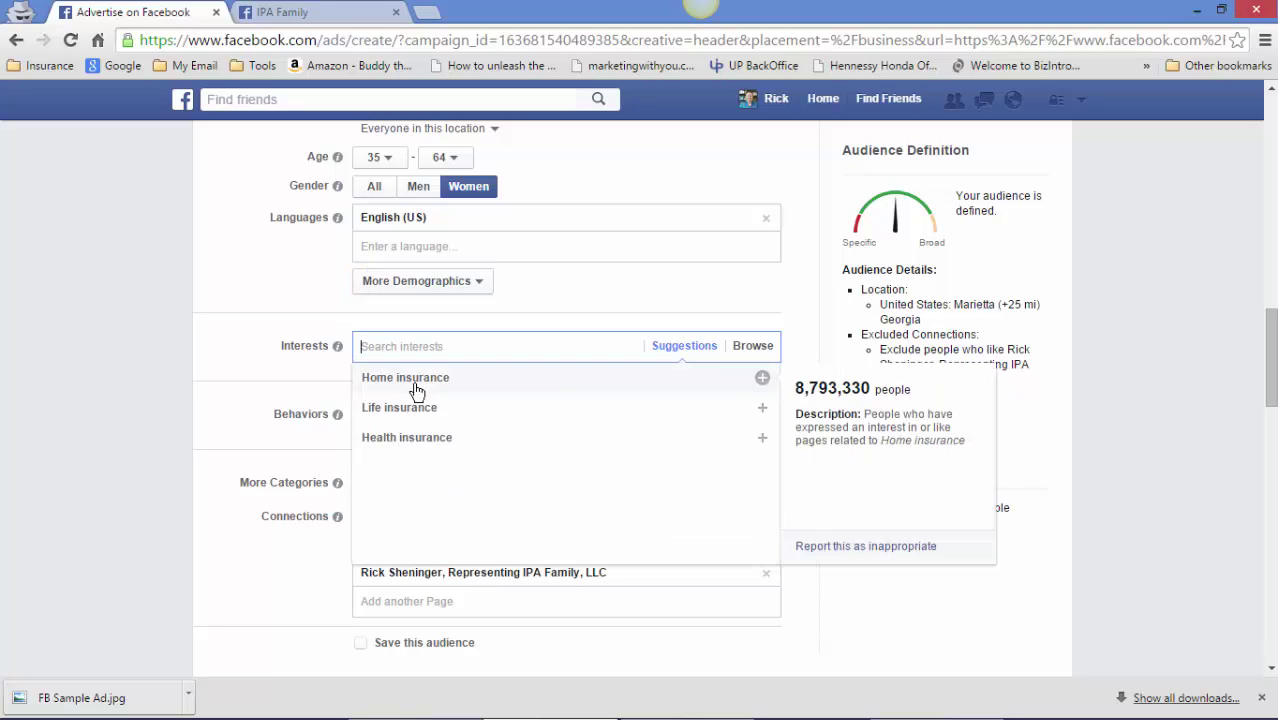
pyautogui.click(405, 437)
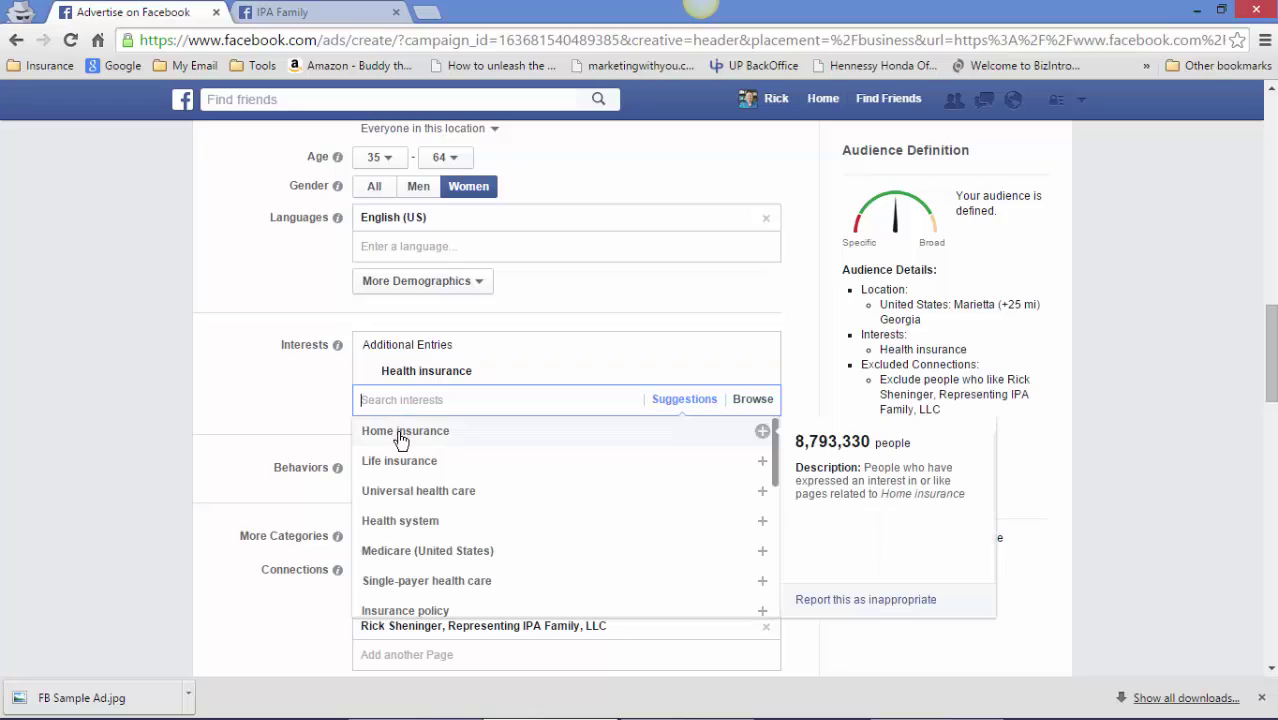
pyautogui.click(398, 461)
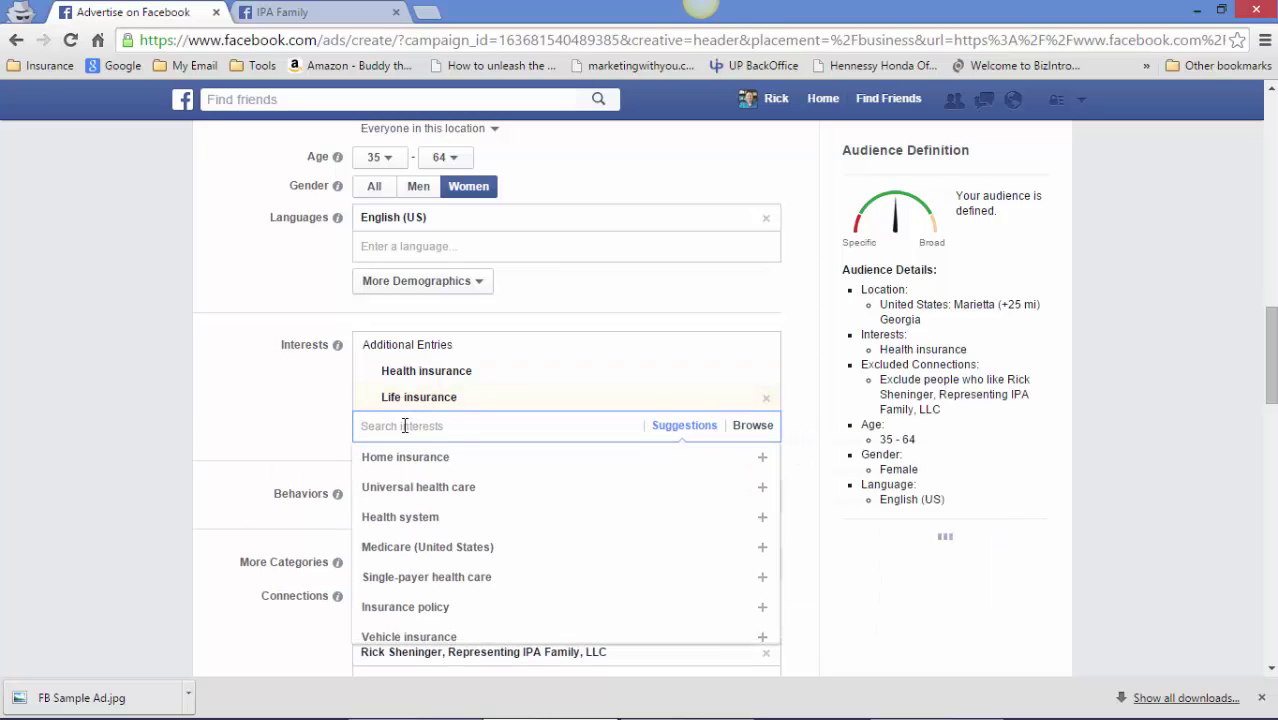
pyautogui.scroll(-1, 422, 500)
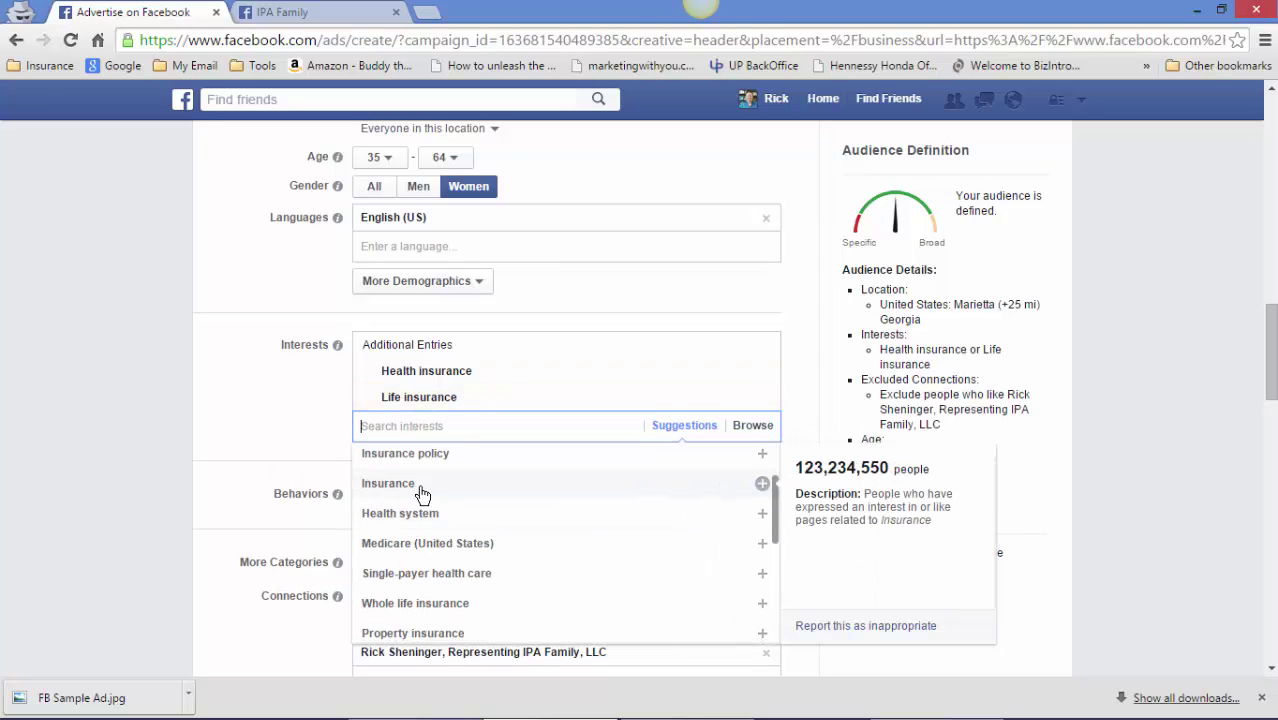
pyautogui.moveTo(430, 500)
pyautogui.write('pr')
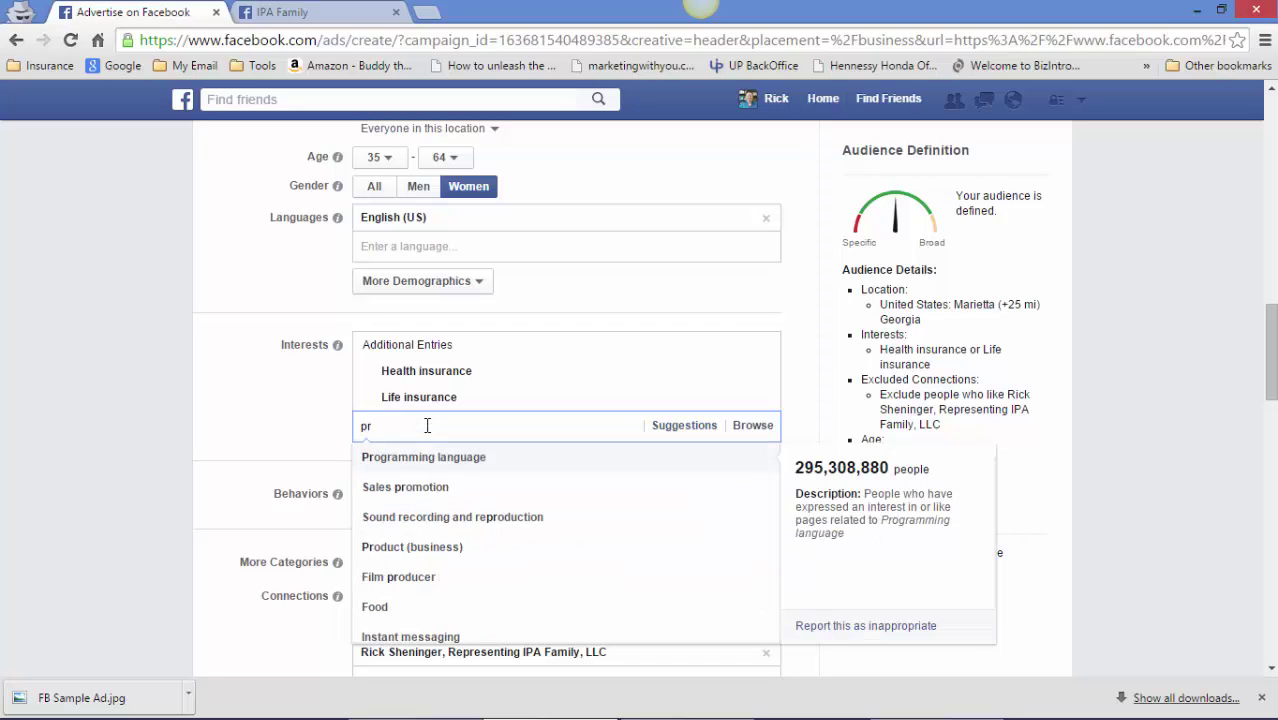
pyautogui.press('BackSpace')
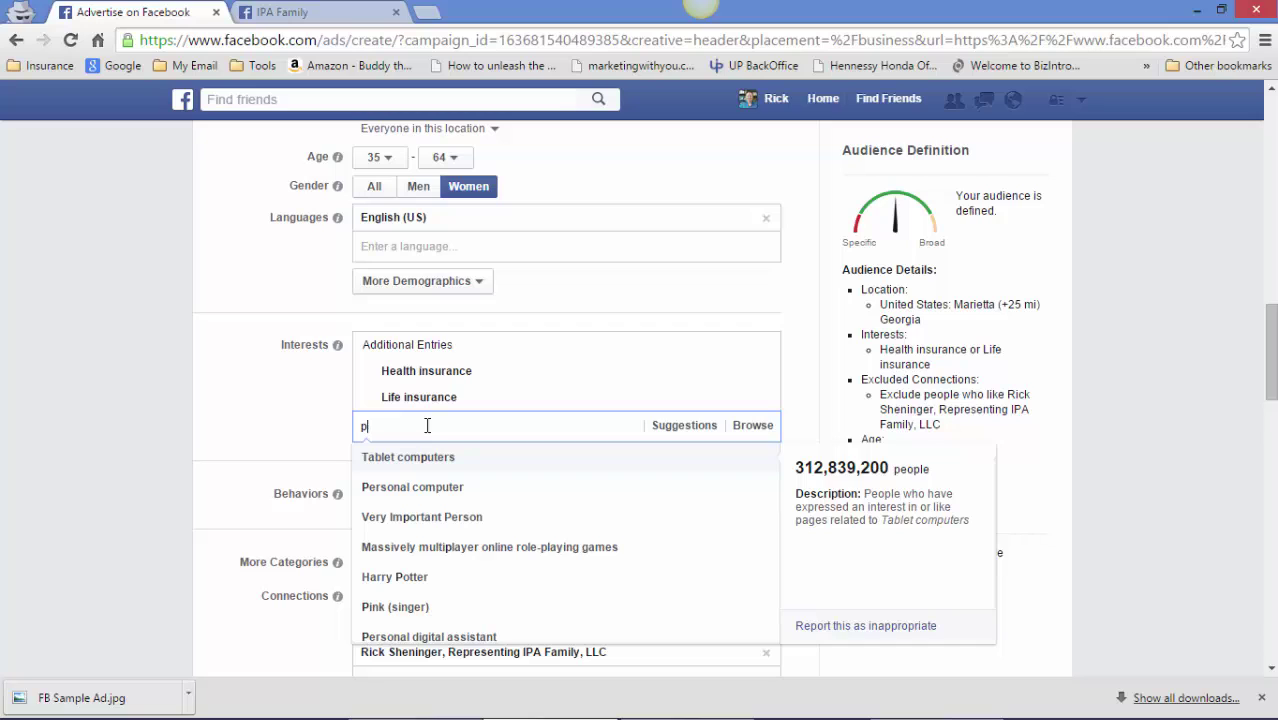
pyautogui.press('BackSpace')
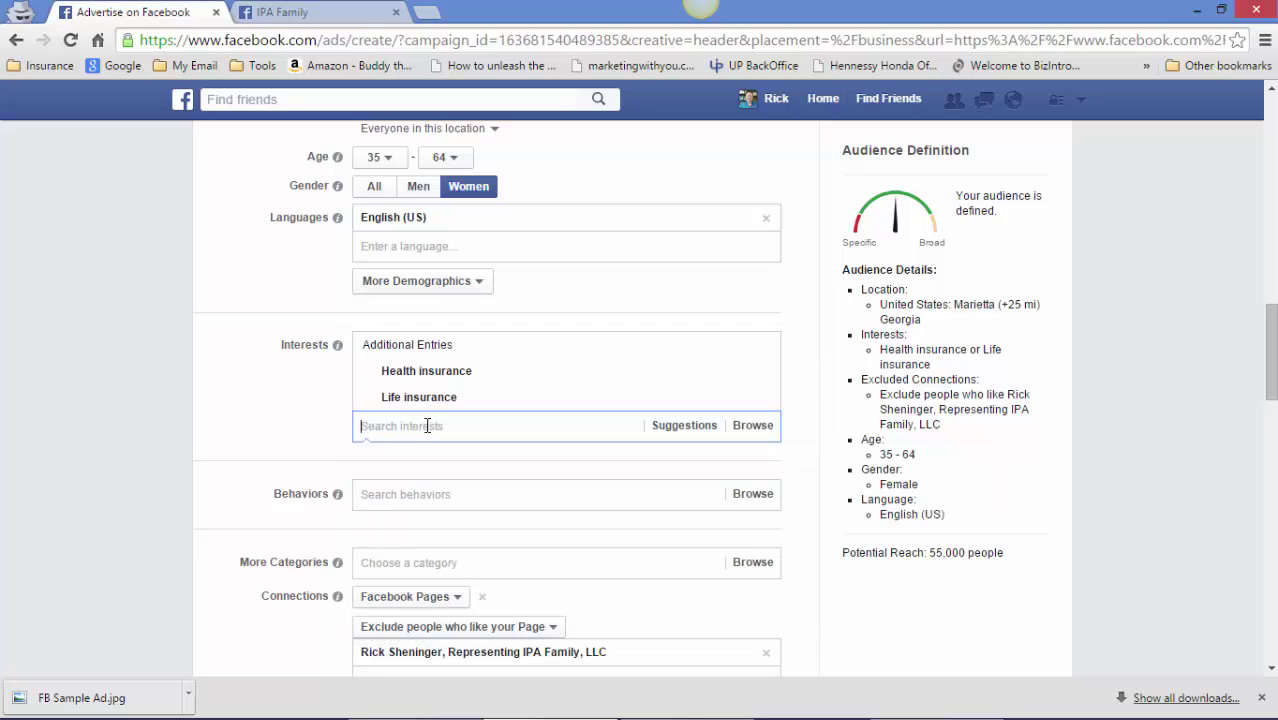
# Add Patient Protection and Affordable Care Act and Medicare (United States) to the audience's interests.
pyautogui.write('affo')
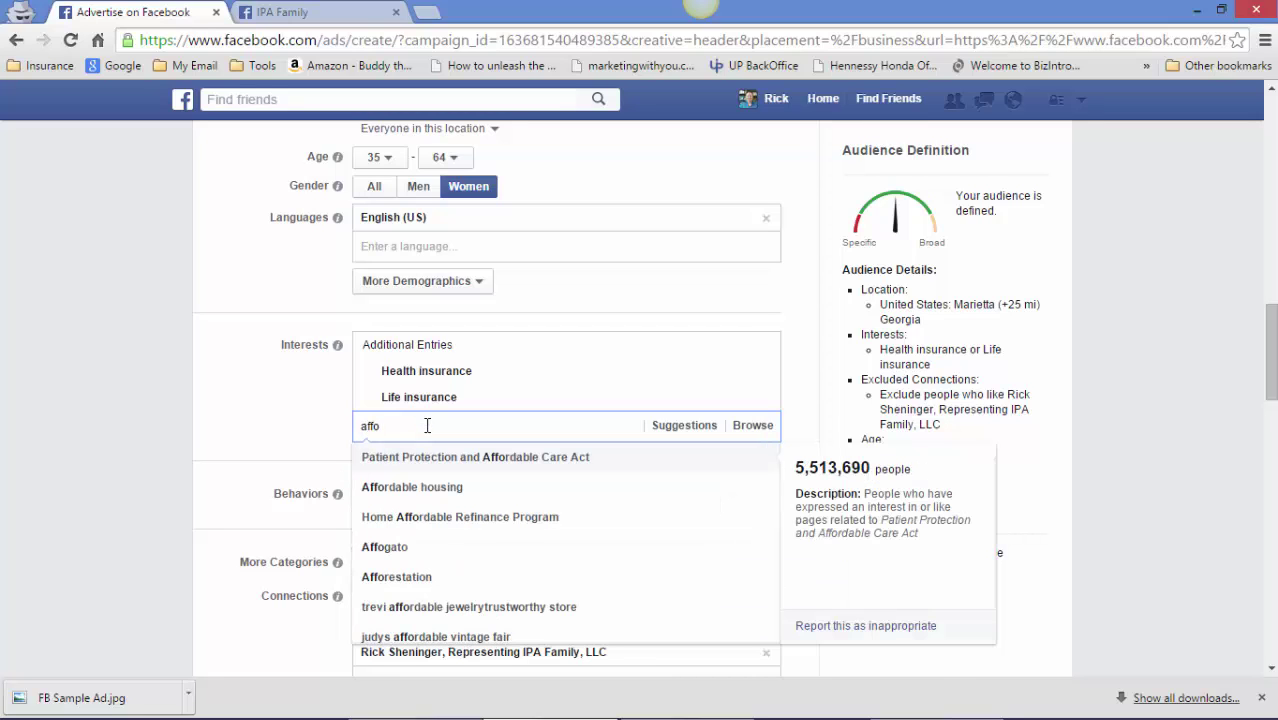
pyautogui.click(400, 457)
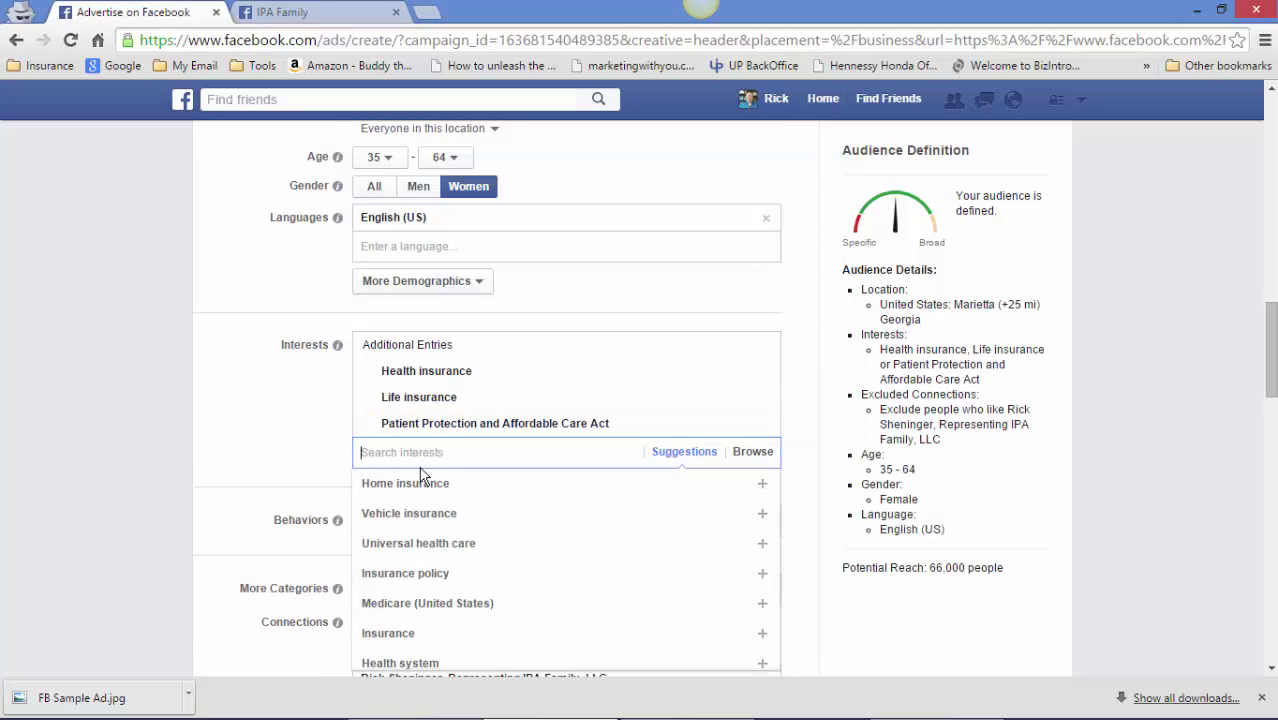
pyautogui.scroll(-1, 420, 475)
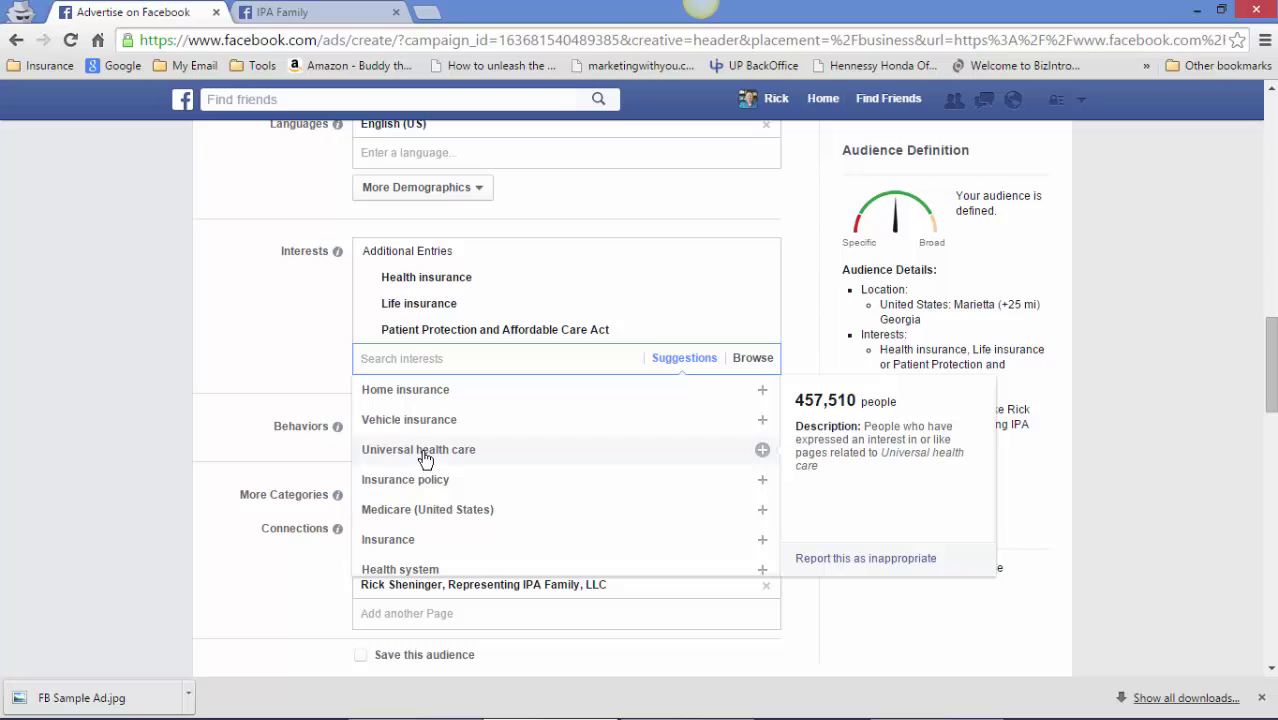
pyautogui.click(397, 511)
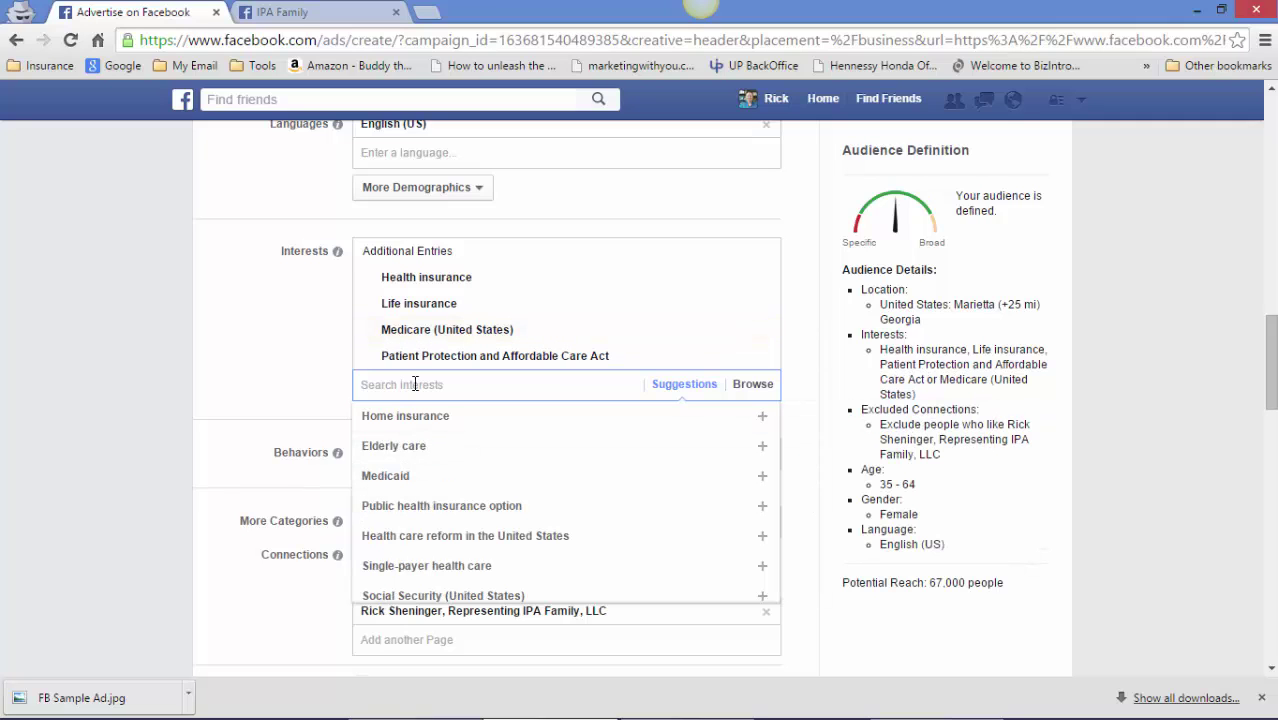
pyautogui.click(254, 379)
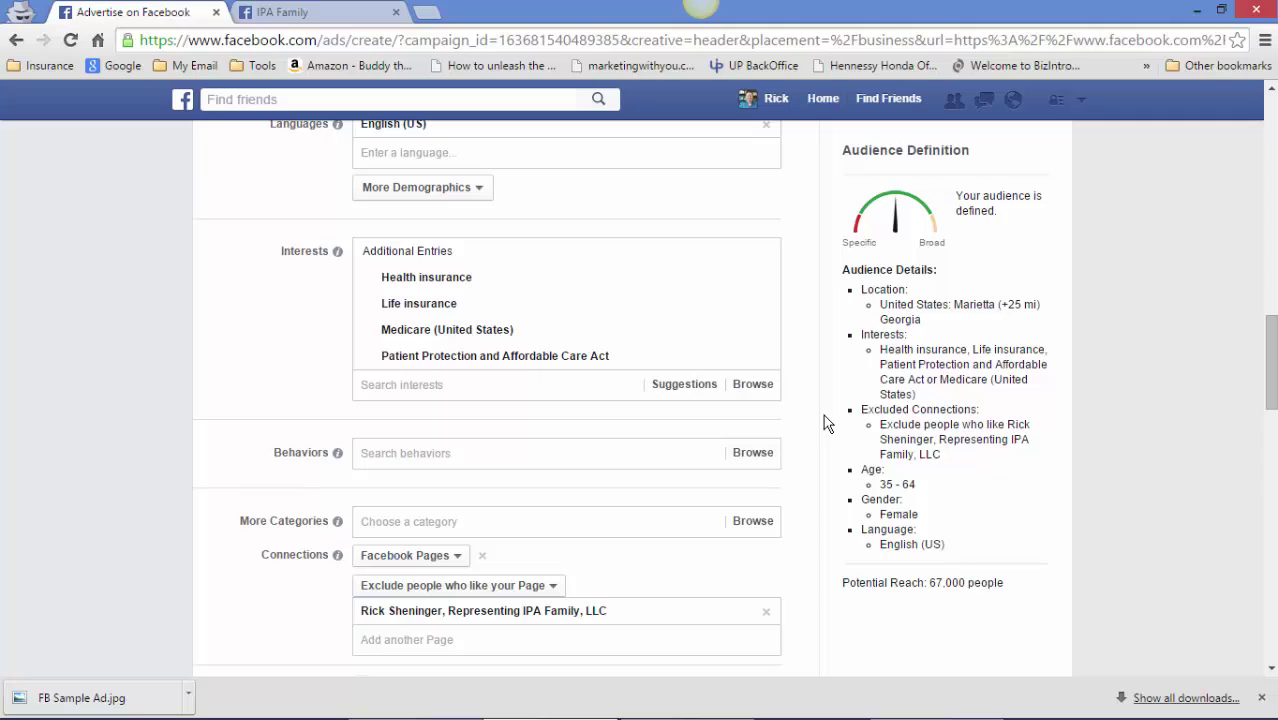
pyautogui.scroll(3, 823, 416)
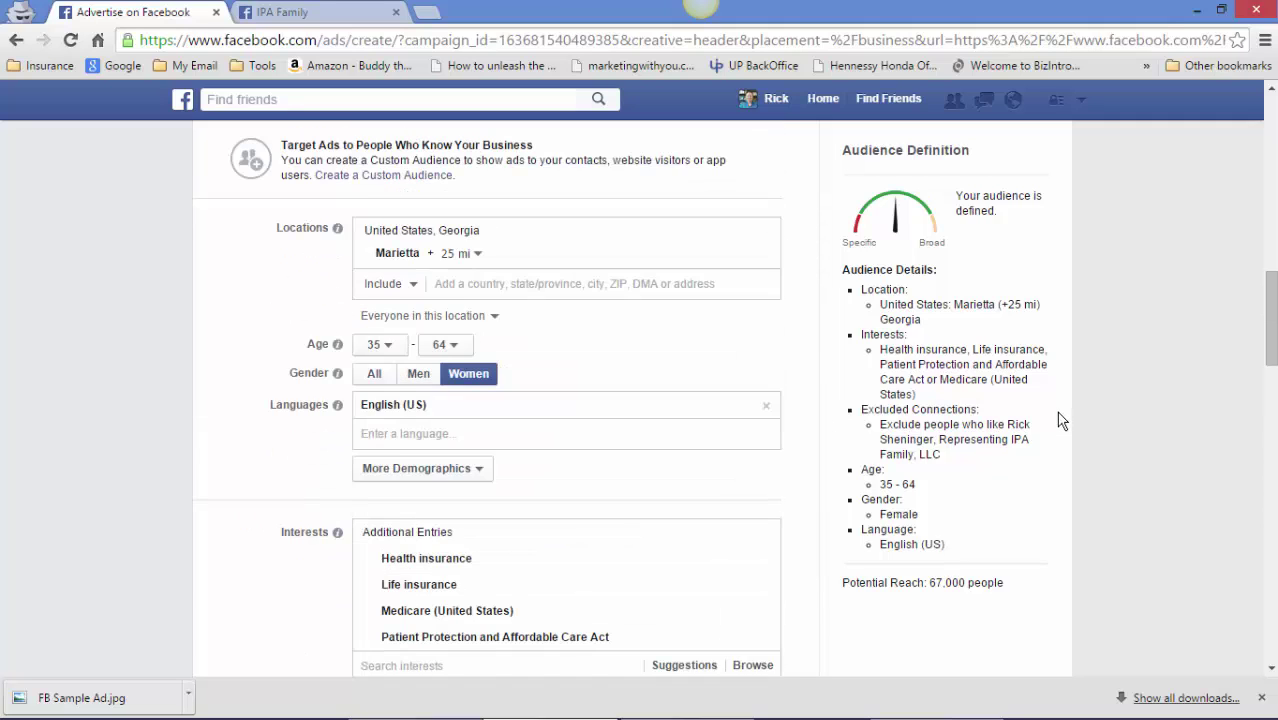
# Review the audience definition against the chosen location, age, gender, language and interest settings.
pyautogui.scroll(-1, 1061, 419)
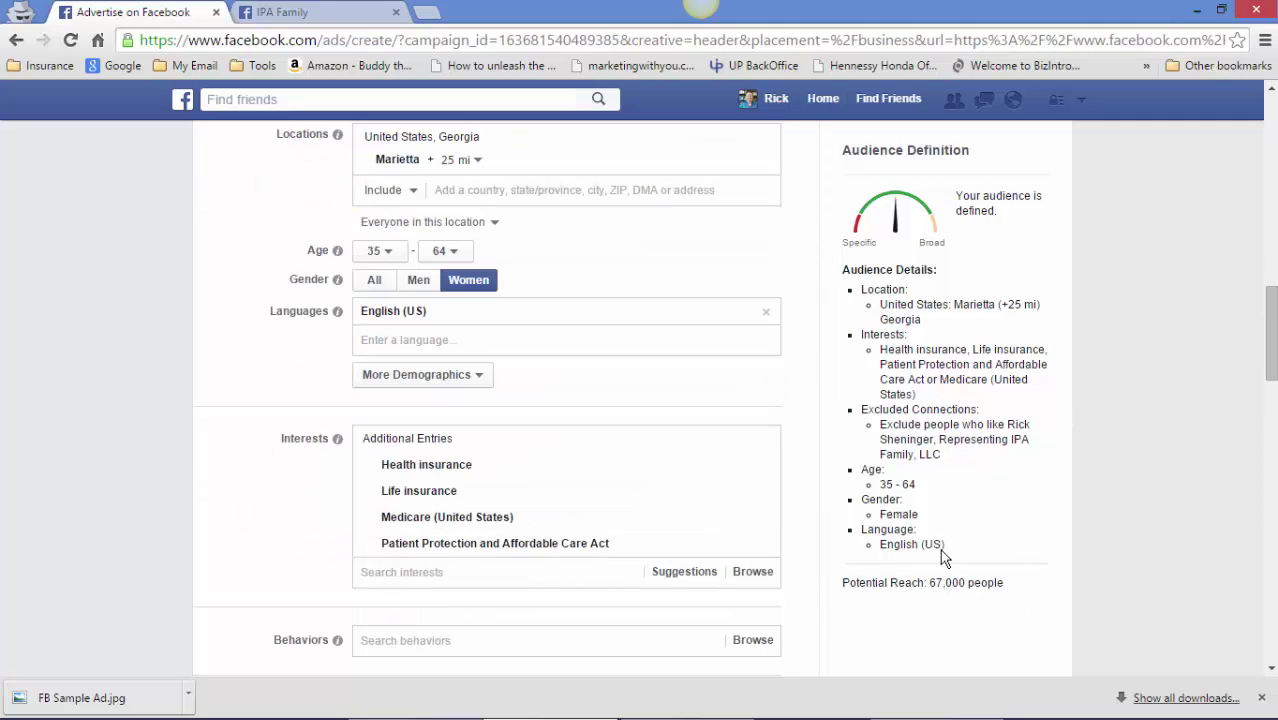
pyautogui.scroll(2, 449, 359)
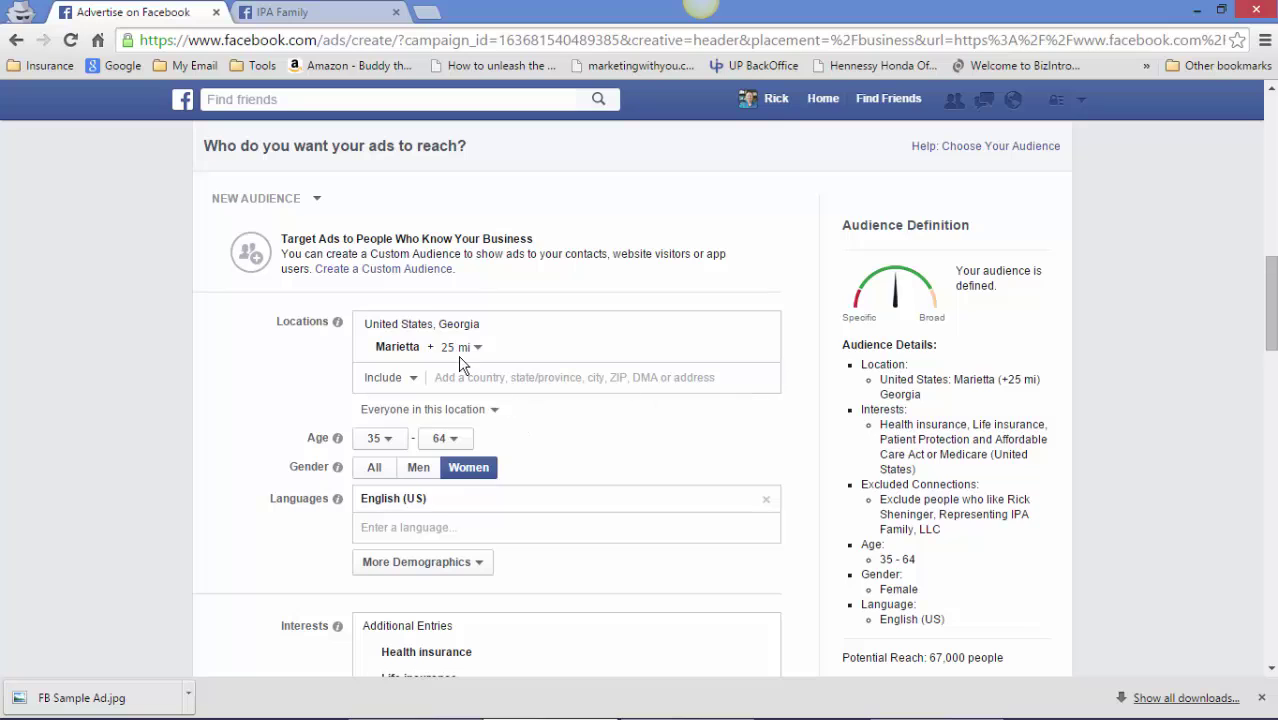
pyautogui.scroll(-1, 939, 533)
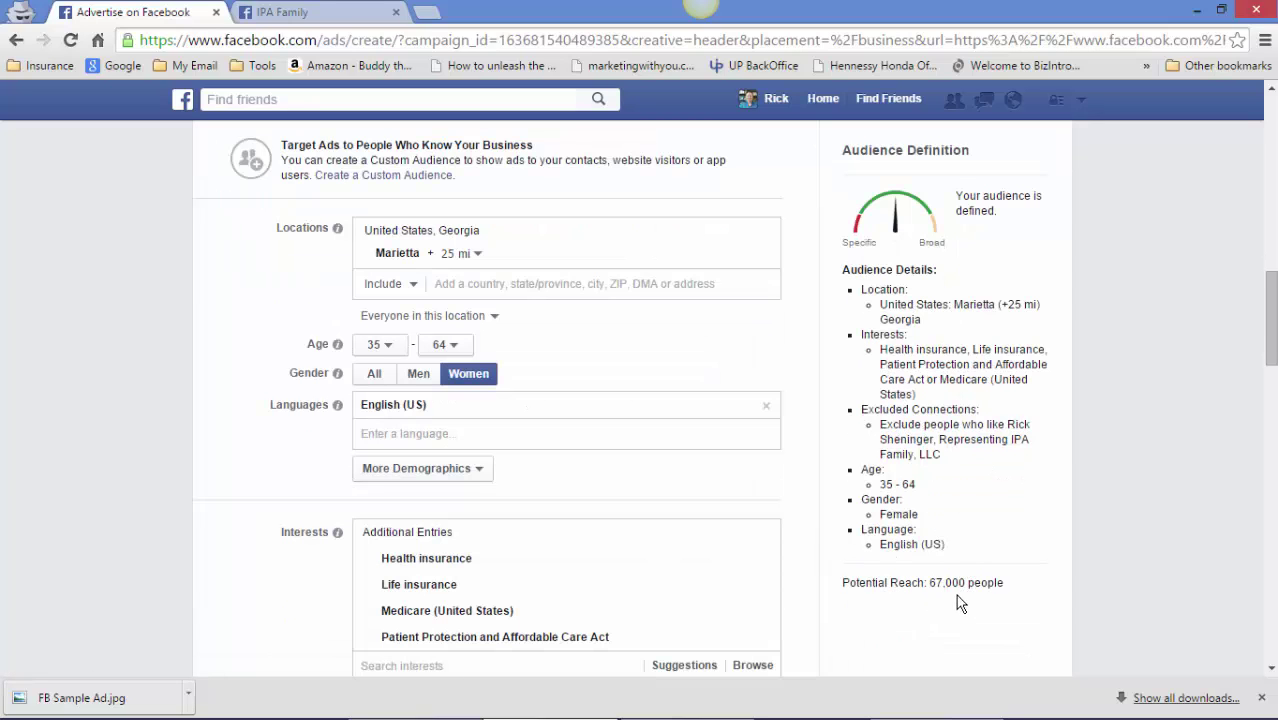
pyautogui.scroll(-1, 791, 474)
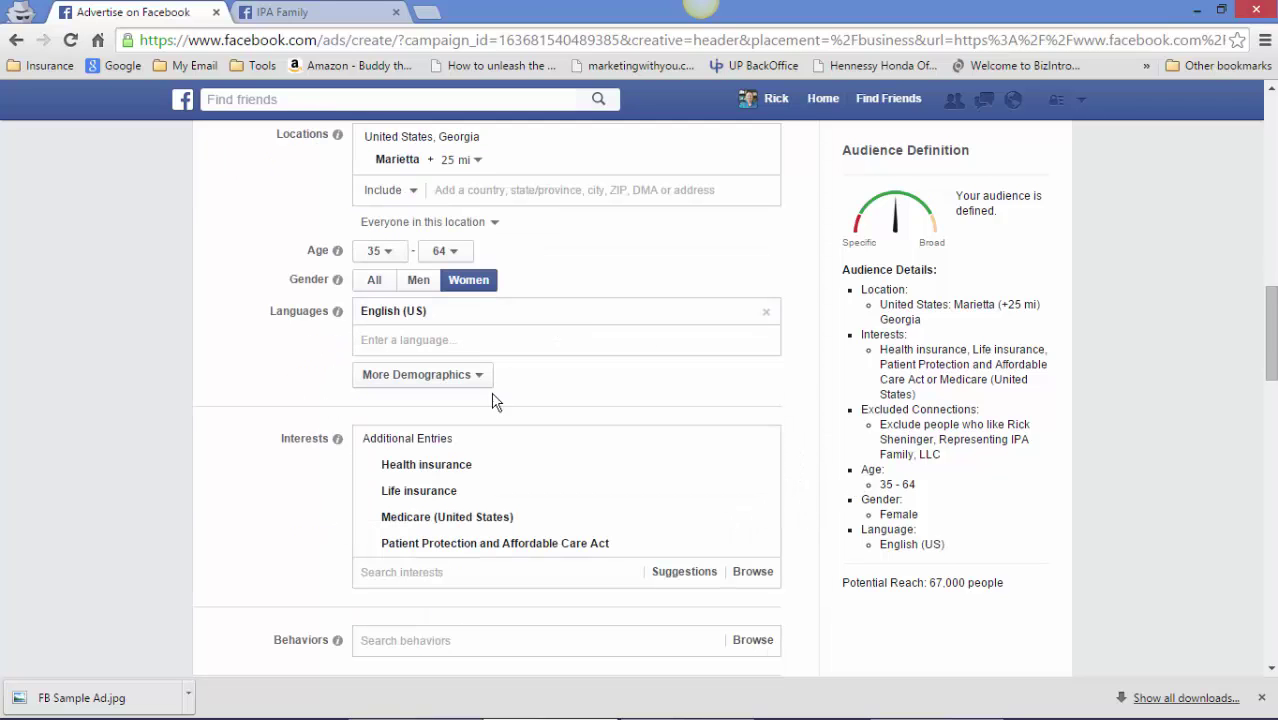
pyautogui.scroll(-1, 415, 485)
pyautogui.moveTo(404, 412)
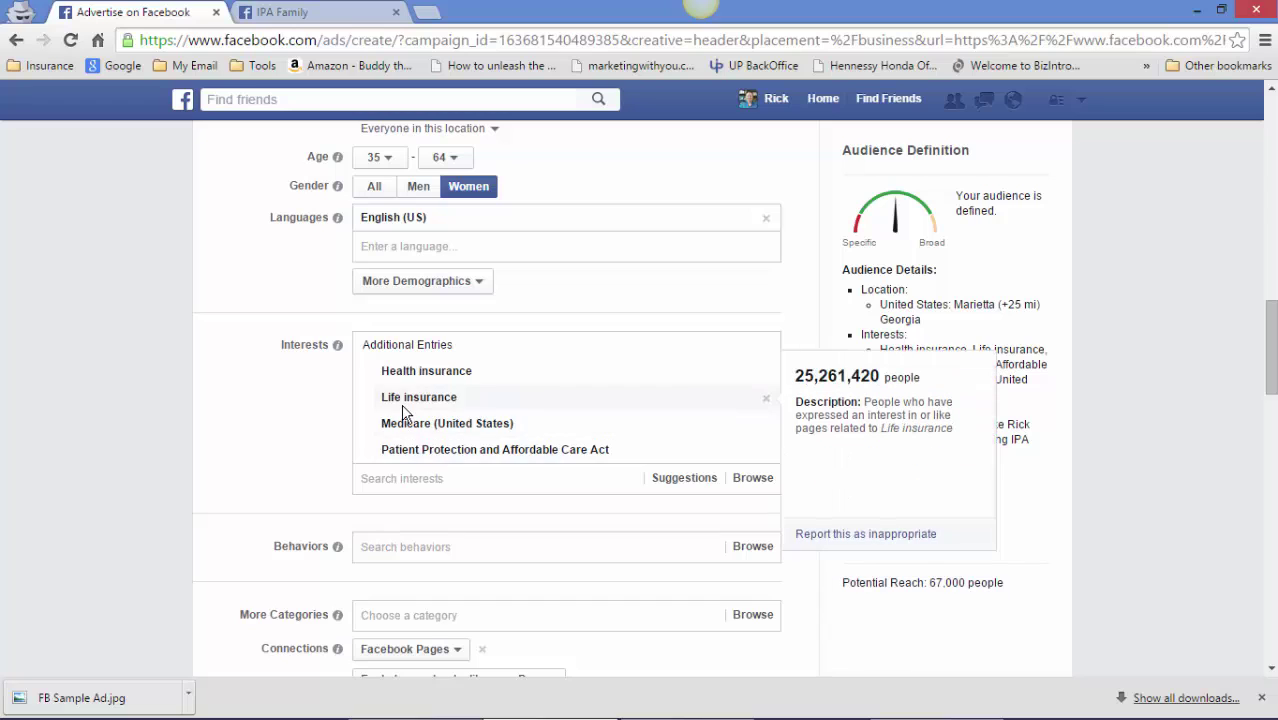
pyautogui.moveTo(409, 376)
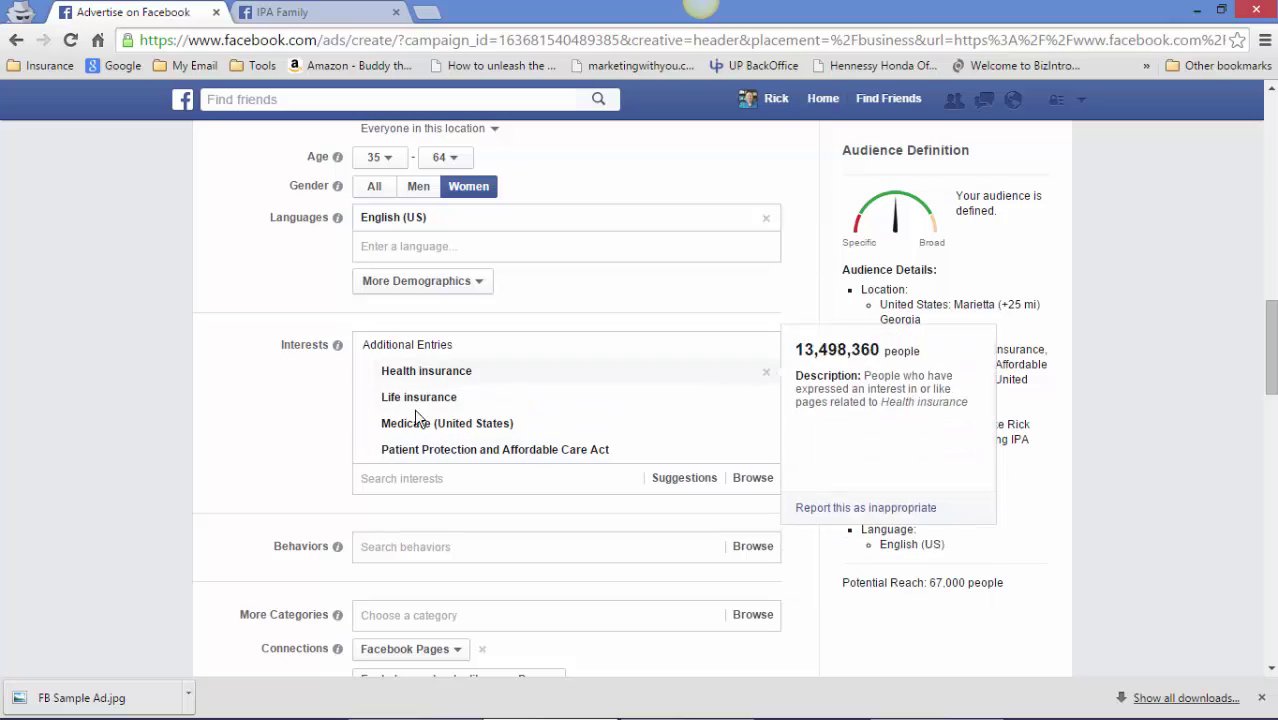
pyautogui.scroll(1, 432, 450)
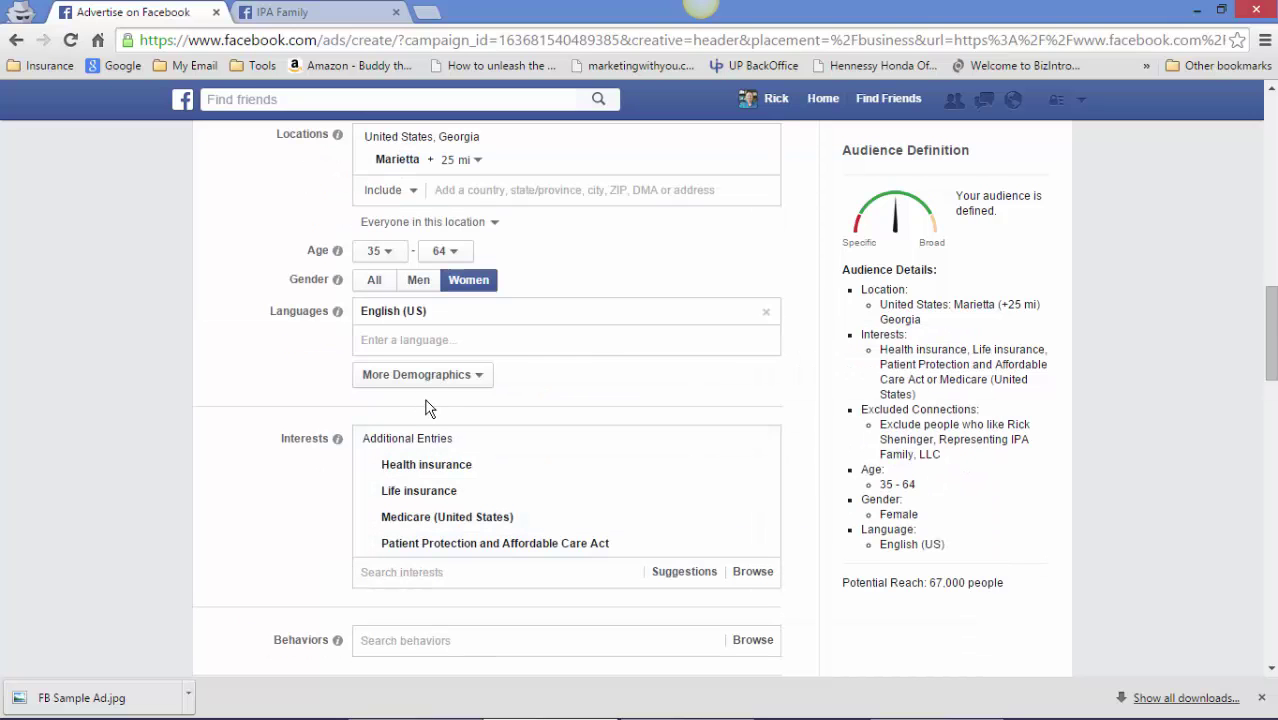
pyautogui.scroll(1, 440, 401)
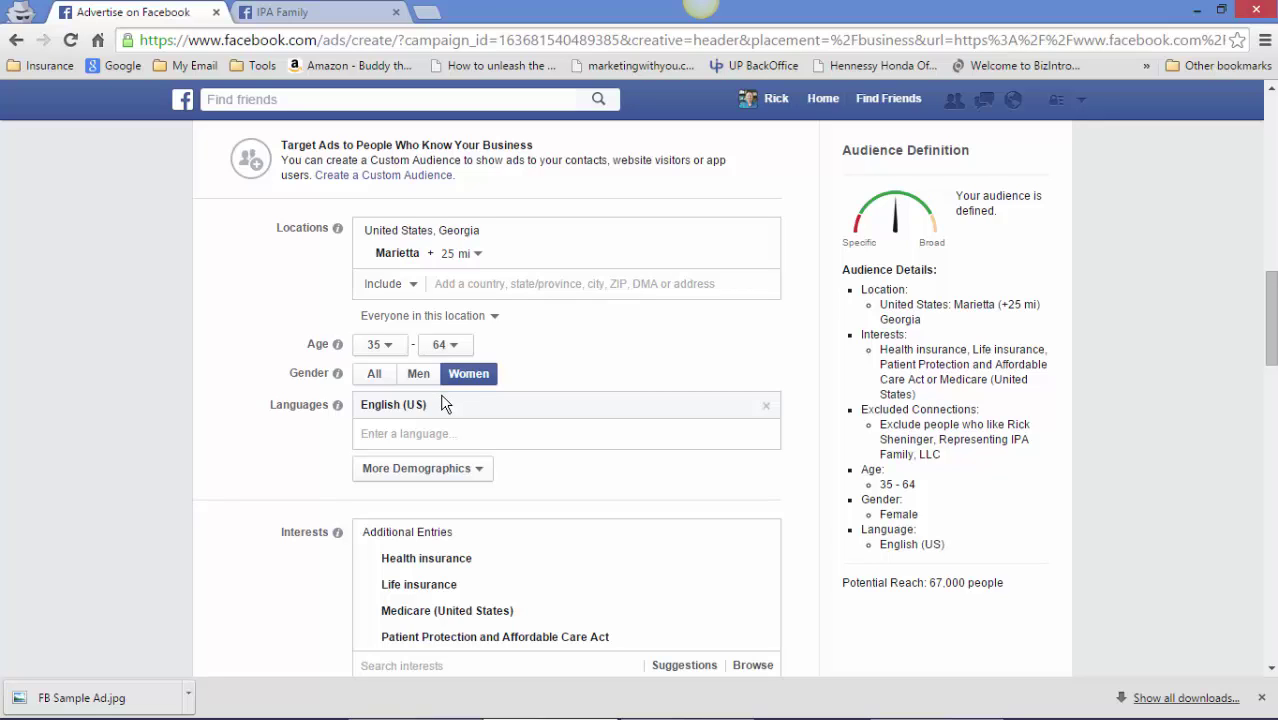
pyautogui.scroll(1, 500, 420)
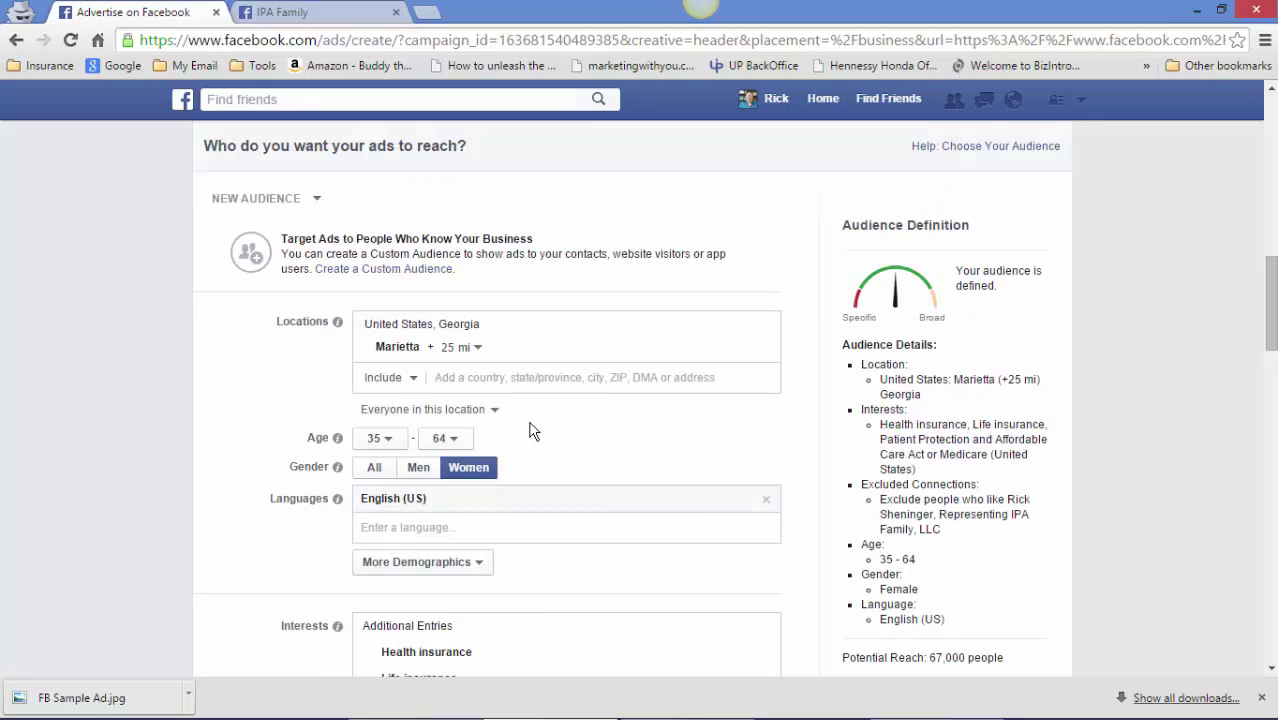
pyautogui.scroll(-2, 618, 340)
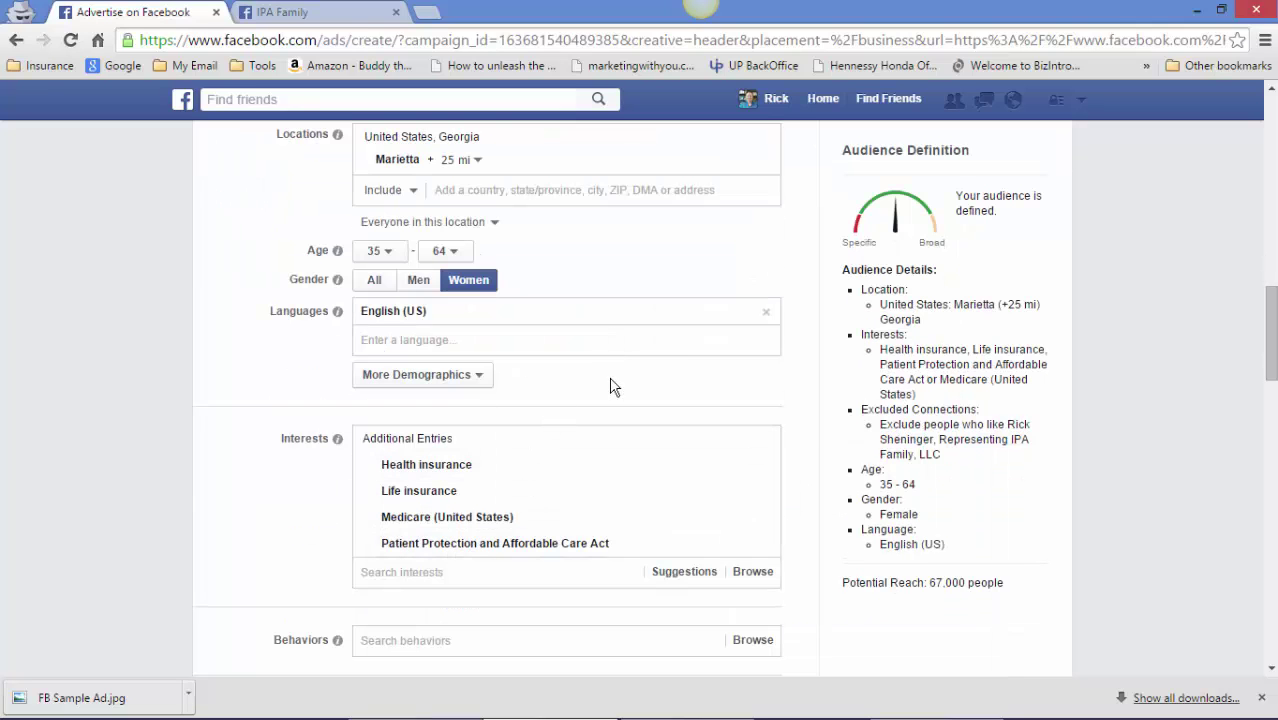
pyautogui.scroll(-1, 493, 448)
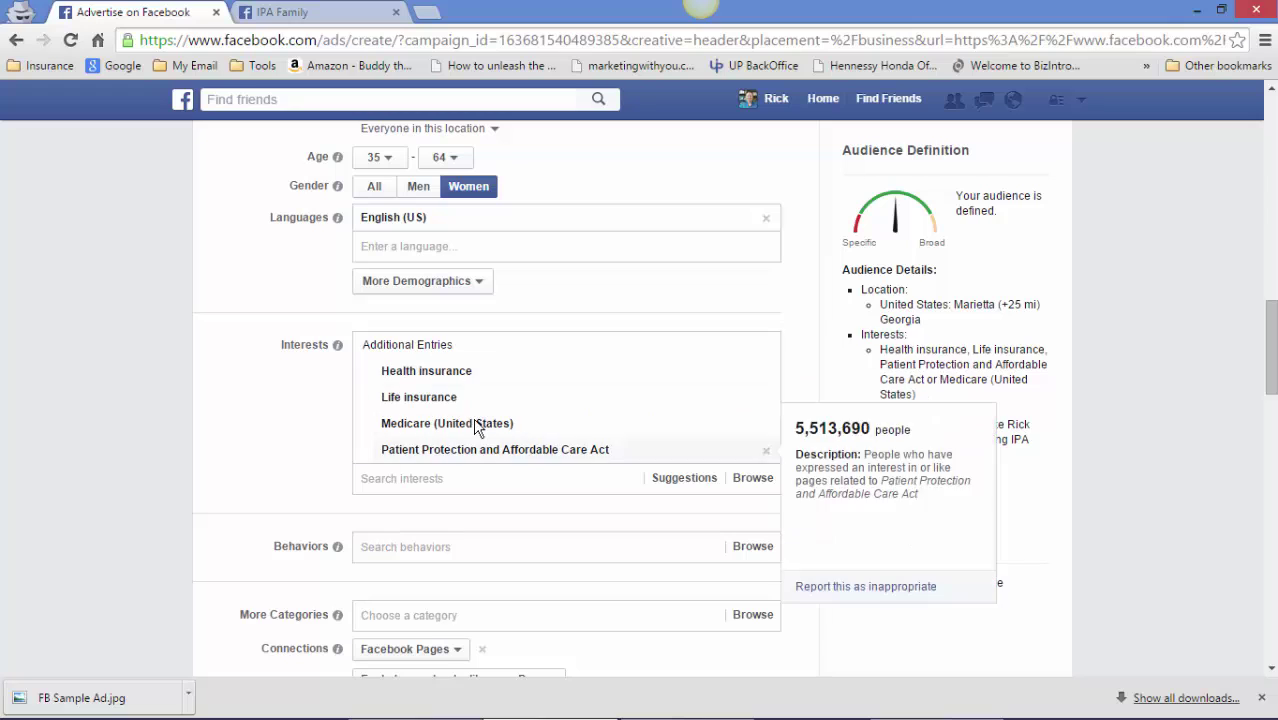
# Examine the available behavior targeting categories, including the options under Mobile Device User.
pyautogui.scroll(-1, 430, 435)
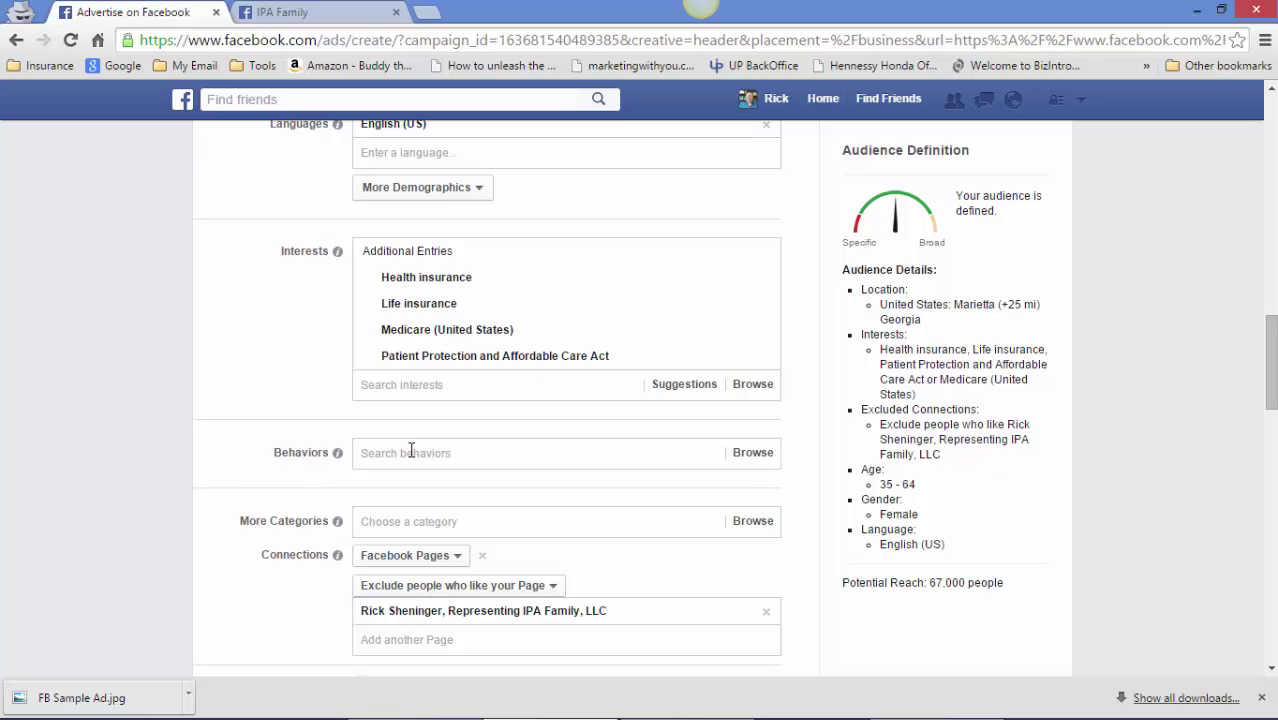
pyautogui.click(409, 452)
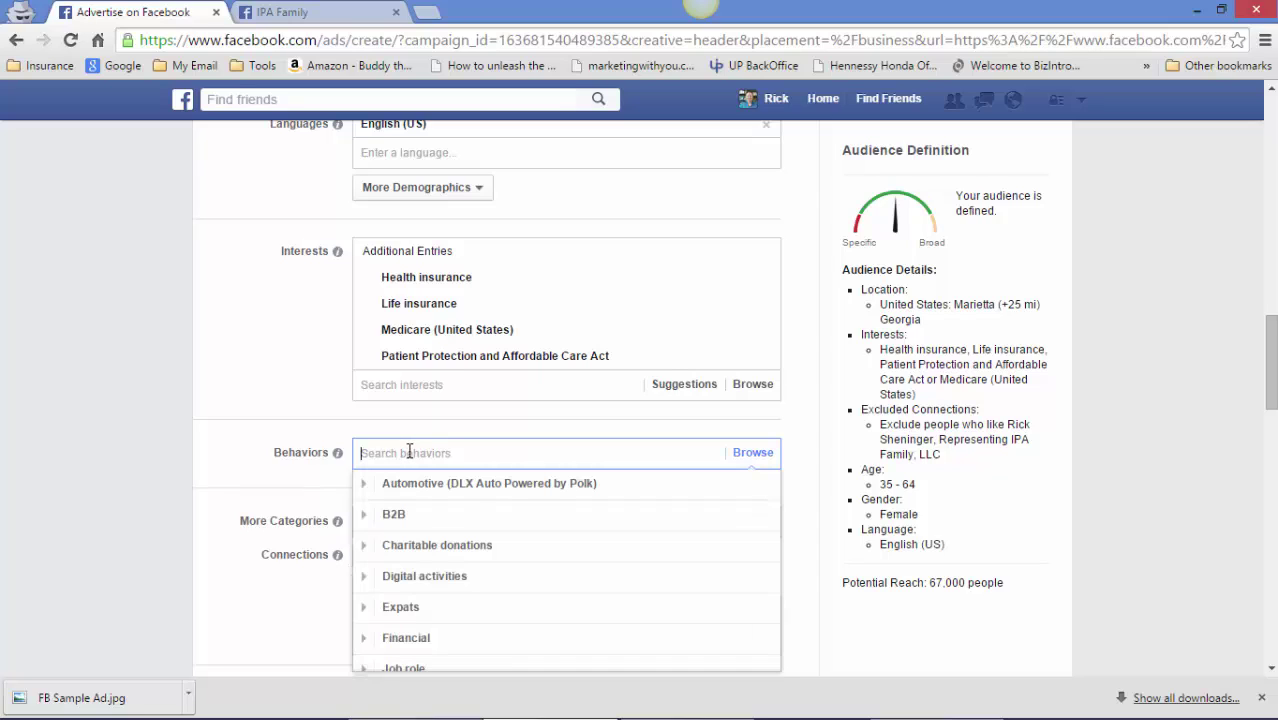
pyautogui.scroll(-1, 409, 452)
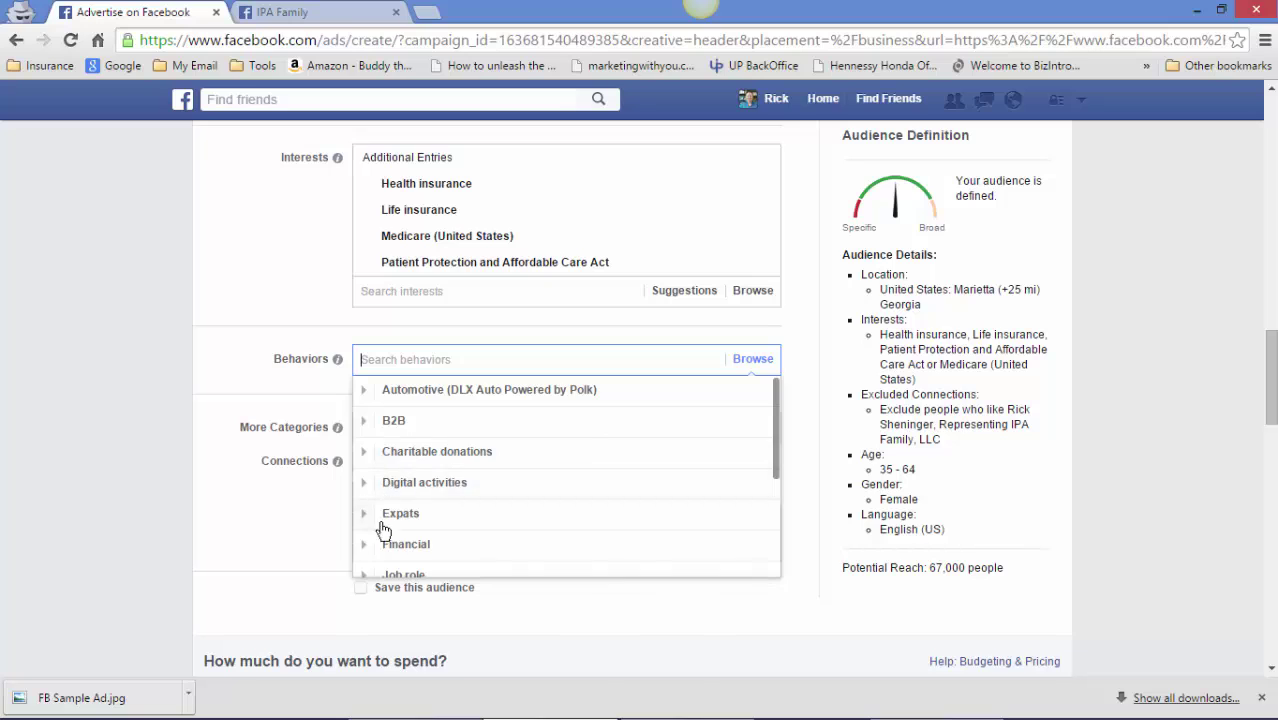
pyautogui.scroll(-1, 600, 440)
pyautogui.scroll(-1, 371, 430)
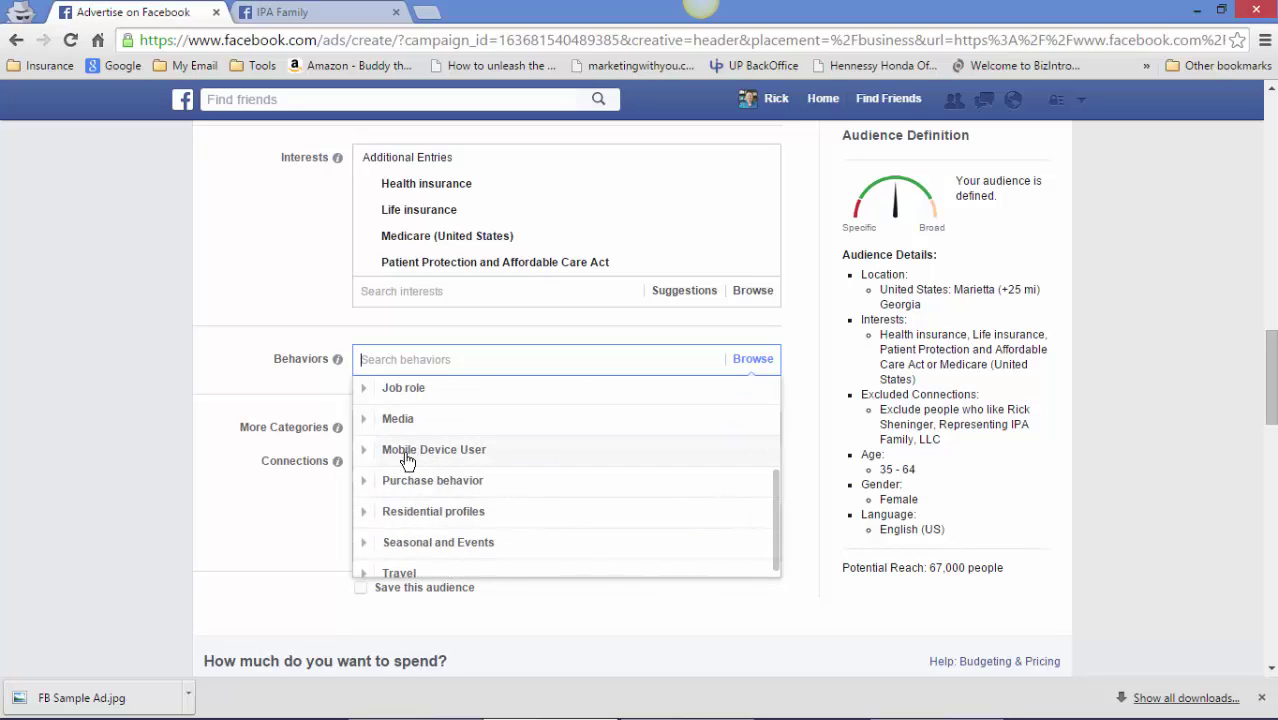
pyautogui.click(364, 451)
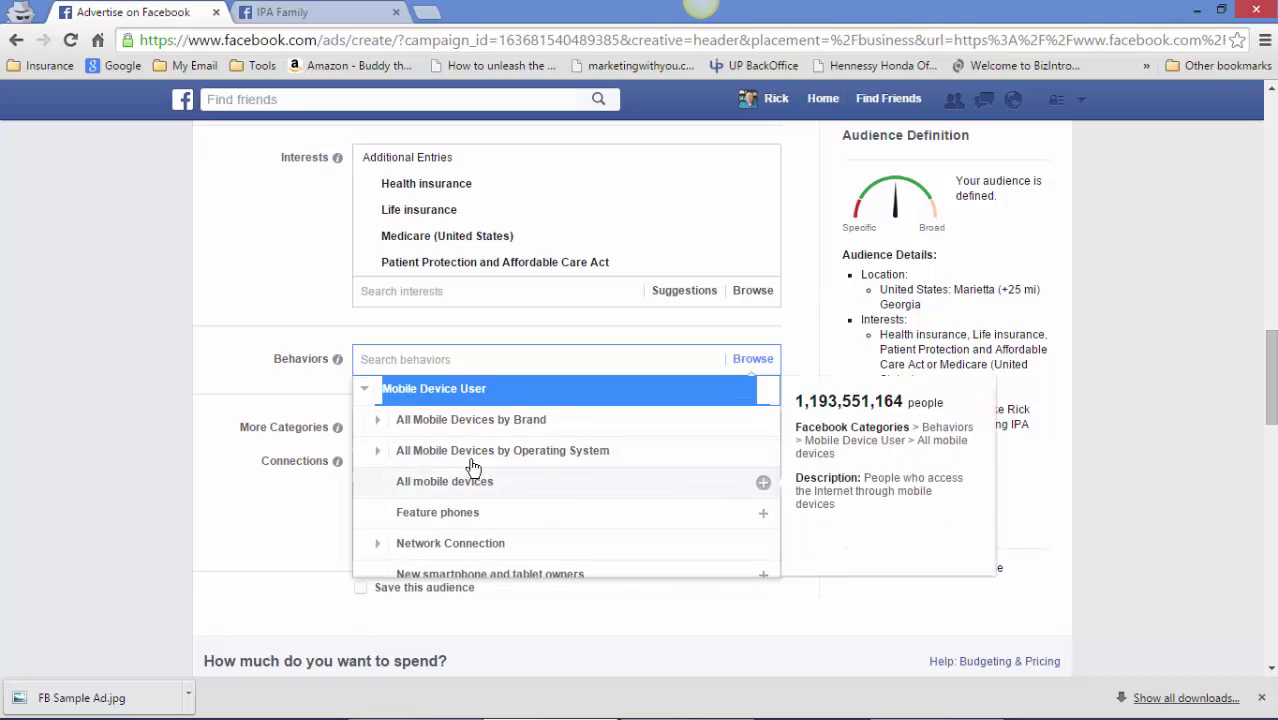
pyautogui.moveTo(483, 497)
pyautogui.scroll(-1, 579, 457)
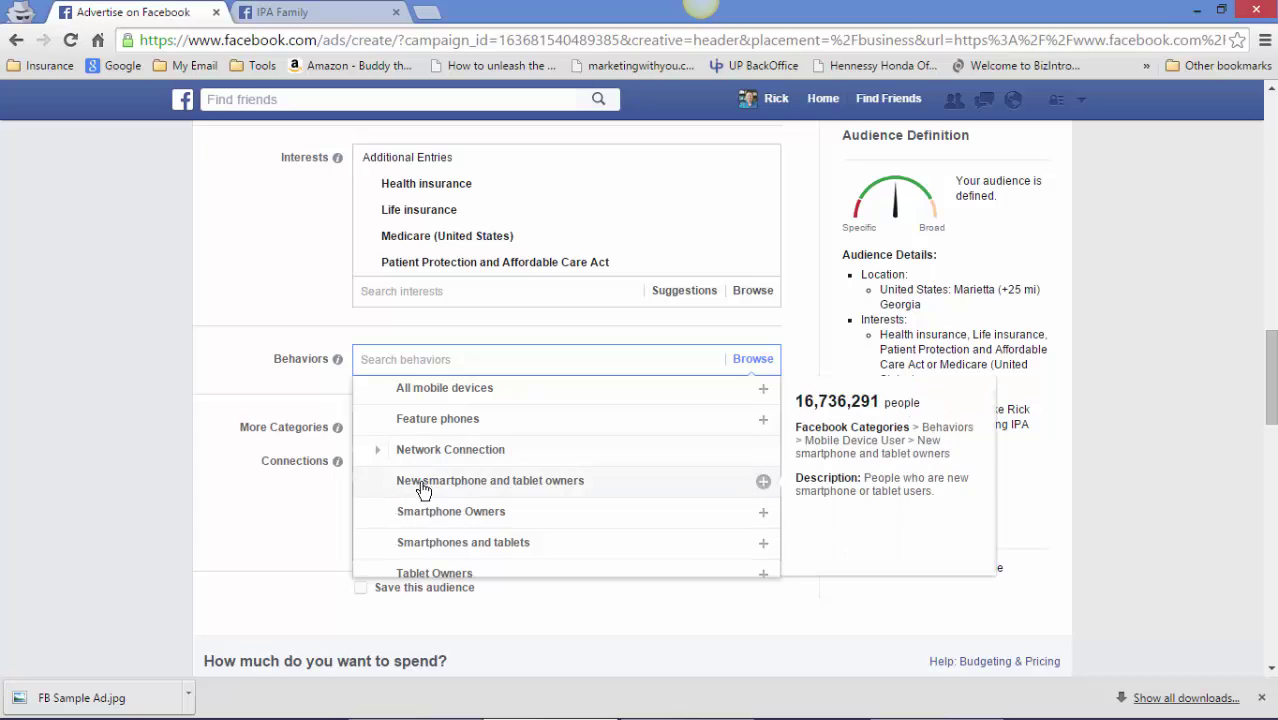
pyautogui.scroll(-1, 425, 484)
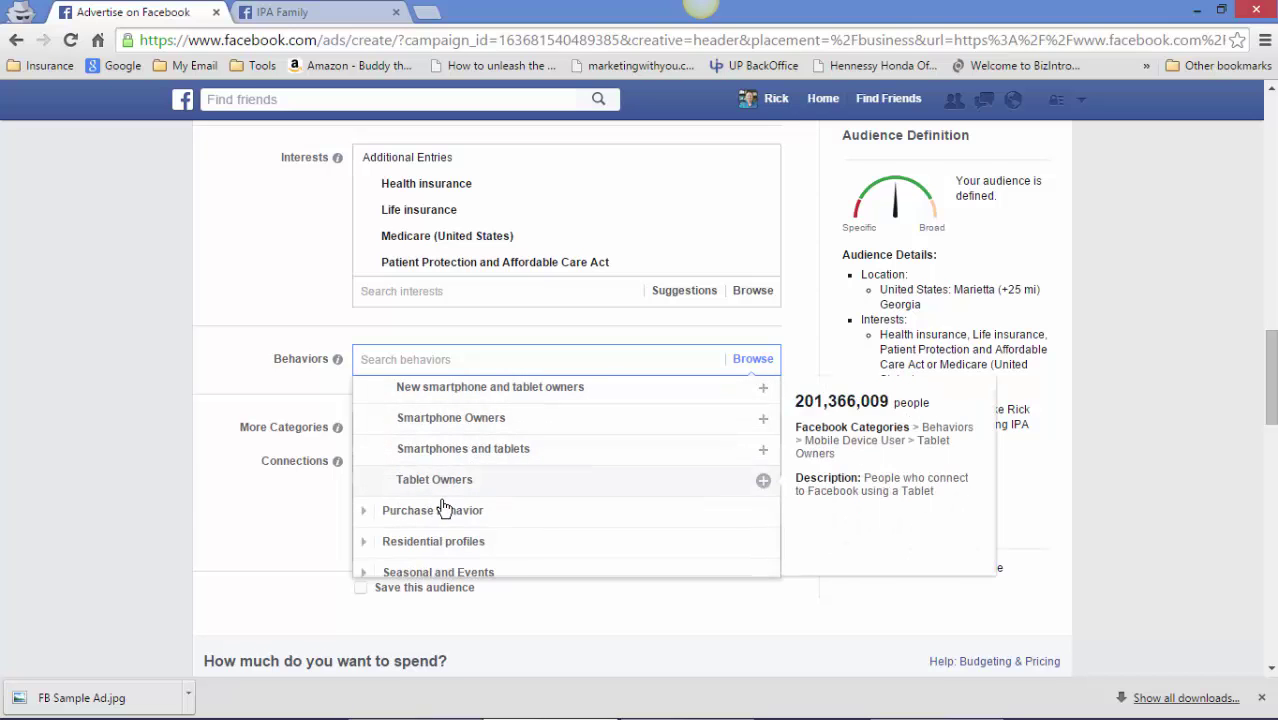
# Try Feature phones as a mobile device behavior for the audience, and remove it again.
pyautogui.scroll(1, 450, 500)
pyautogui.click(432, 420)
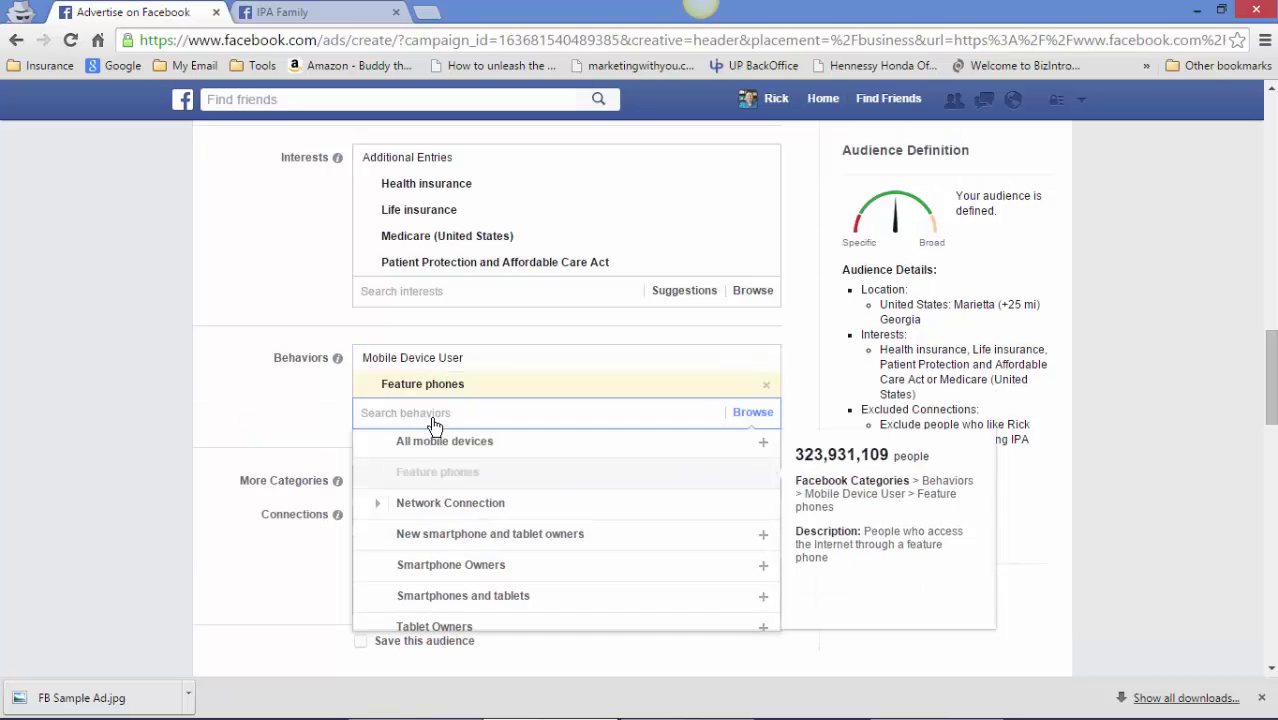
pyautogui.click(766, 387)
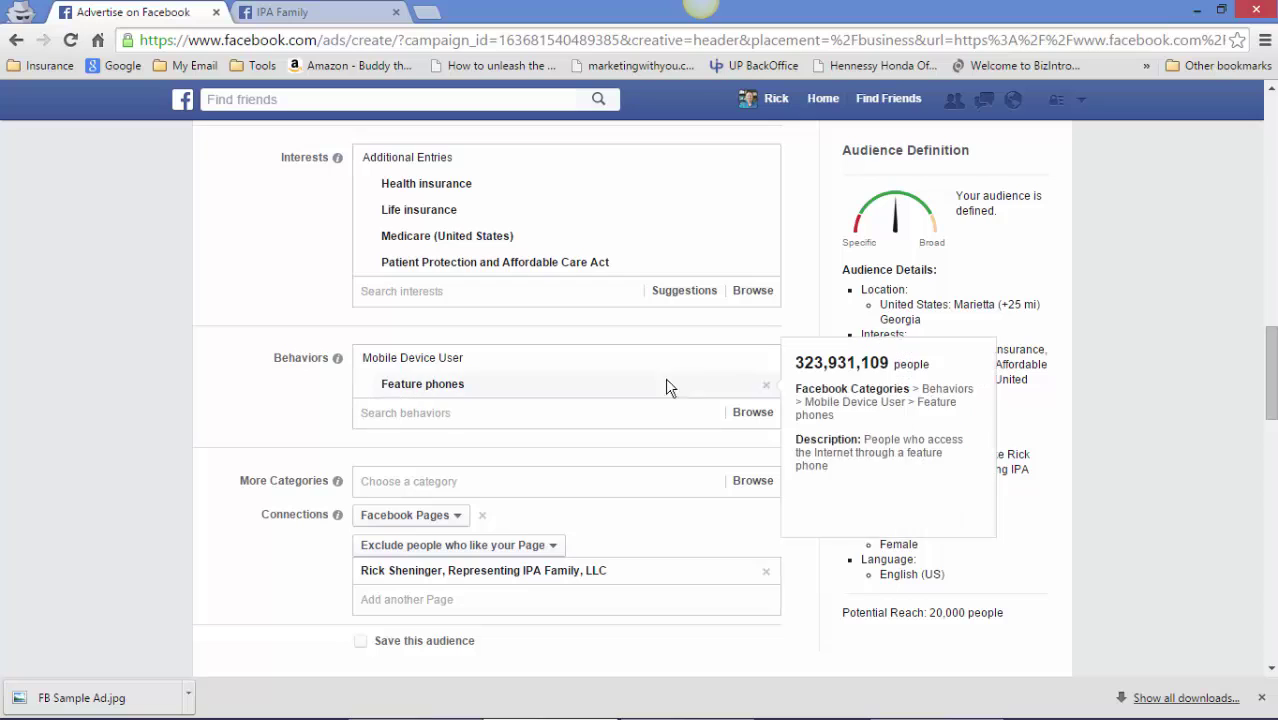
pyautogui.click(766, 387)
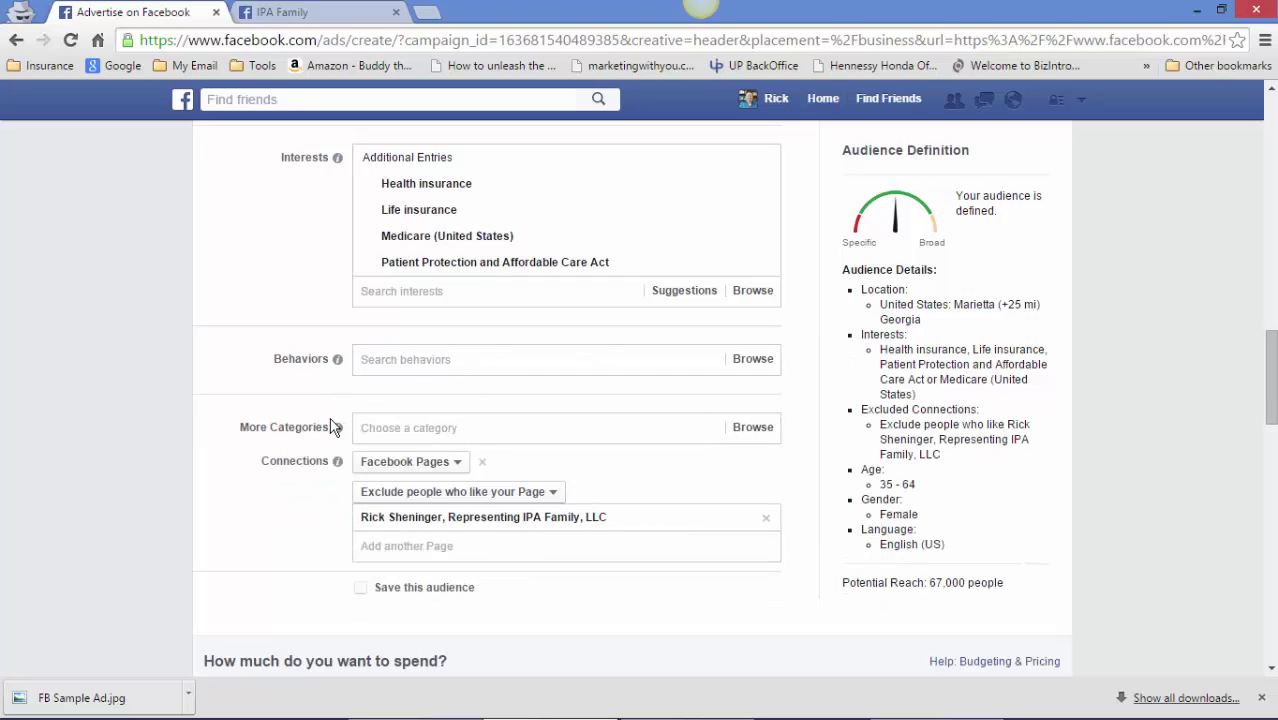
# Look through the additional Facebook categories and the behavior list without choosing any.
pyautogui.scroll(1, 365, 386)
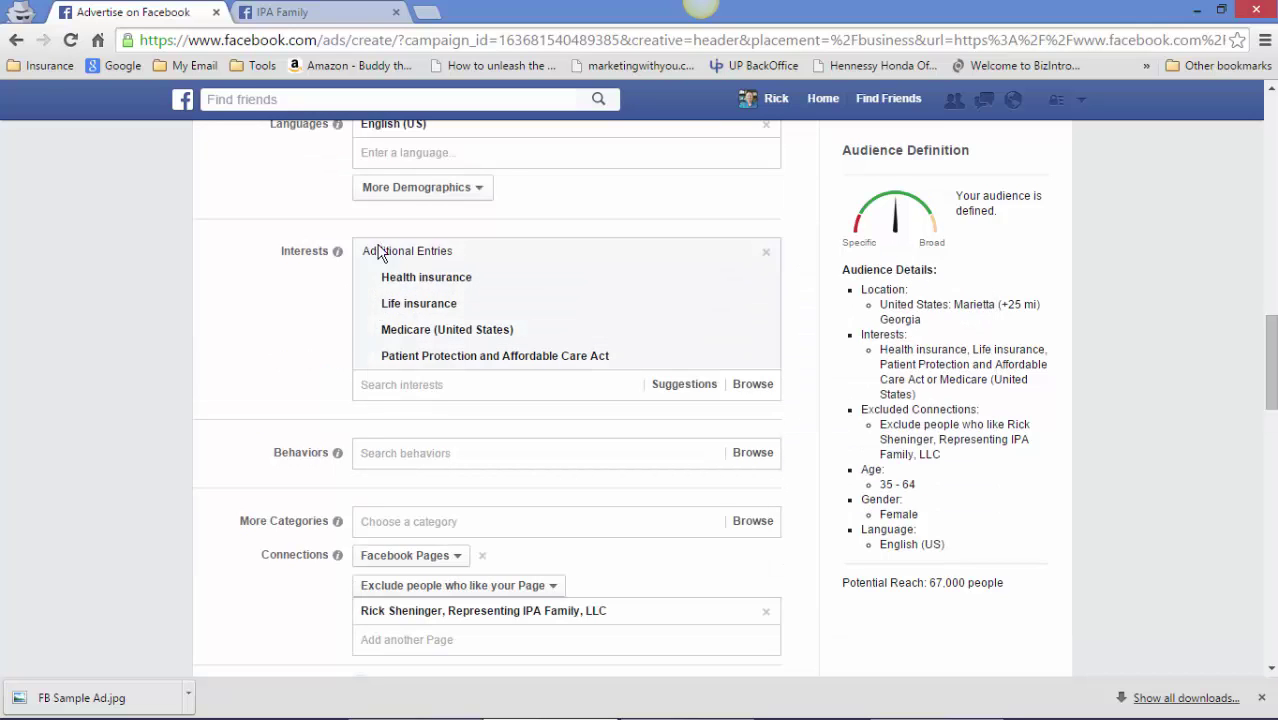
pyautogui.scroll(-1, 303, 397)
pyautogui.click(432, 428)
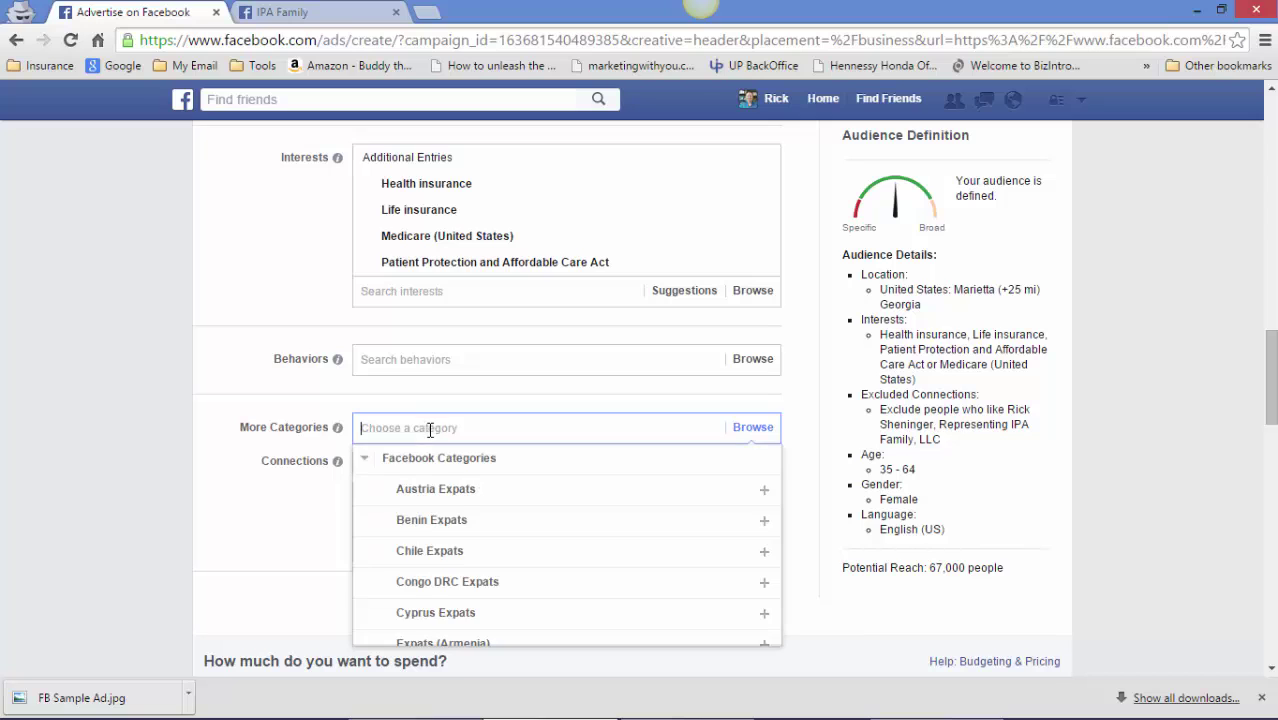
pyautogui.scroll(-3, 584, 480)
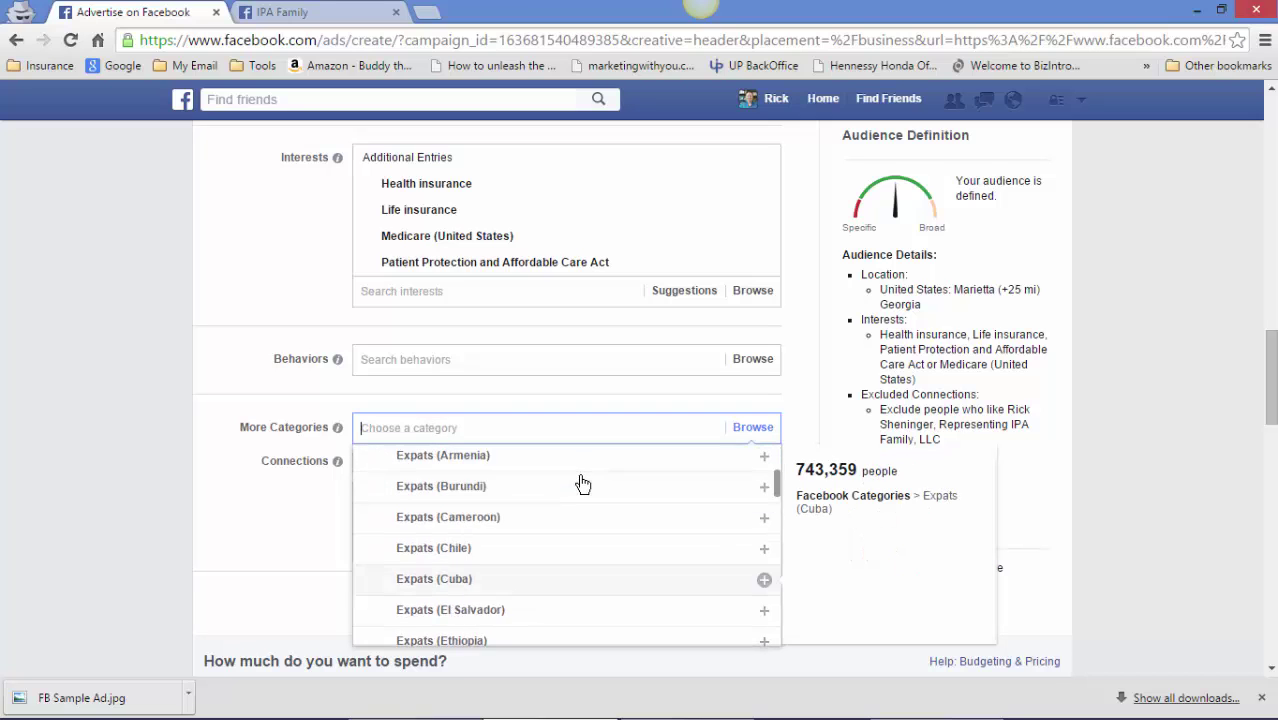
pyautogui.scroll(3, 580, 480)
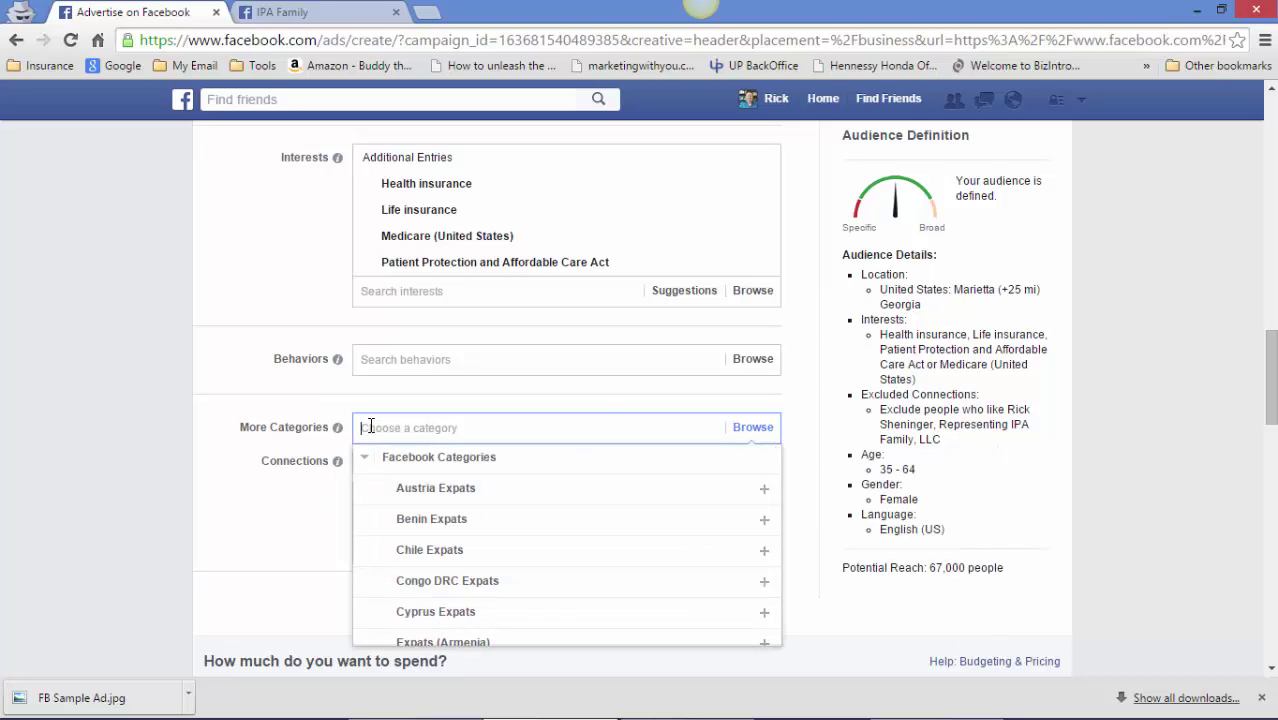
pyautogui.click(285, 395)
pyautogui.click(402, 362)
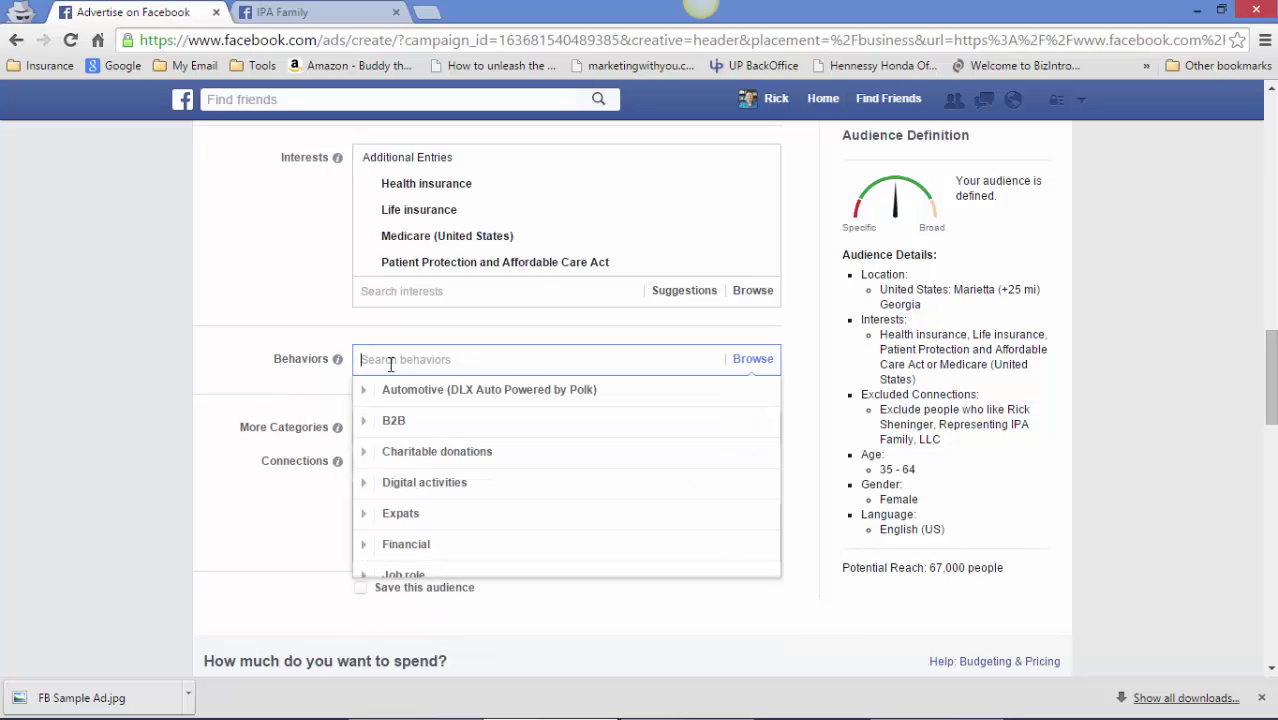
pyautogui.click(286, 472)
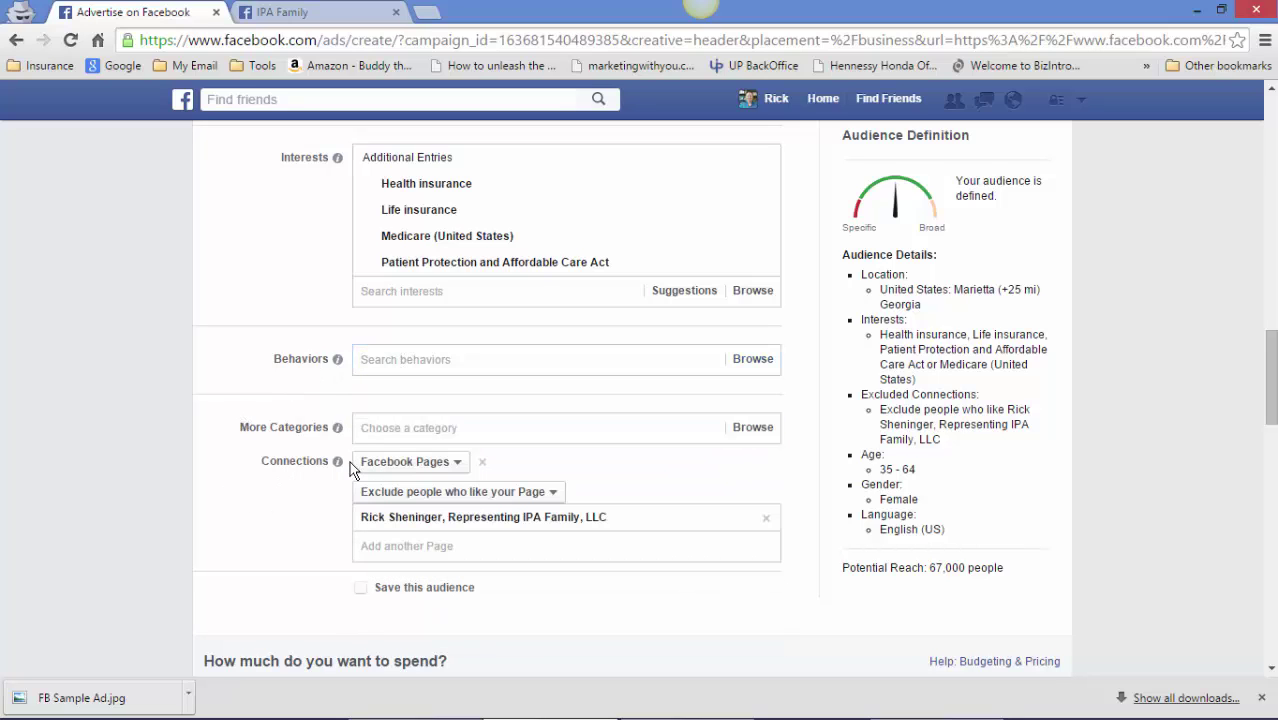
# Check the Facebook Pages connection options, leaving people who like the Page excluded.
pyautogui.click(421, 499)
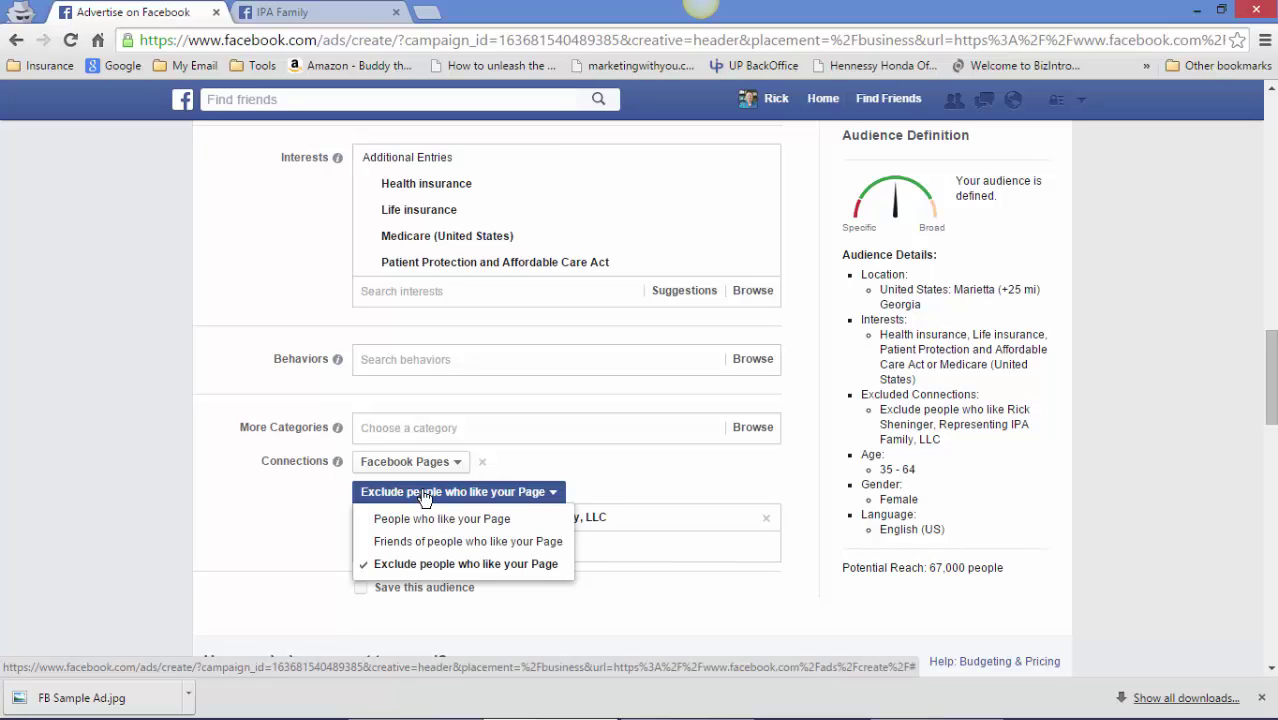
pyautogui.click(424, 499)
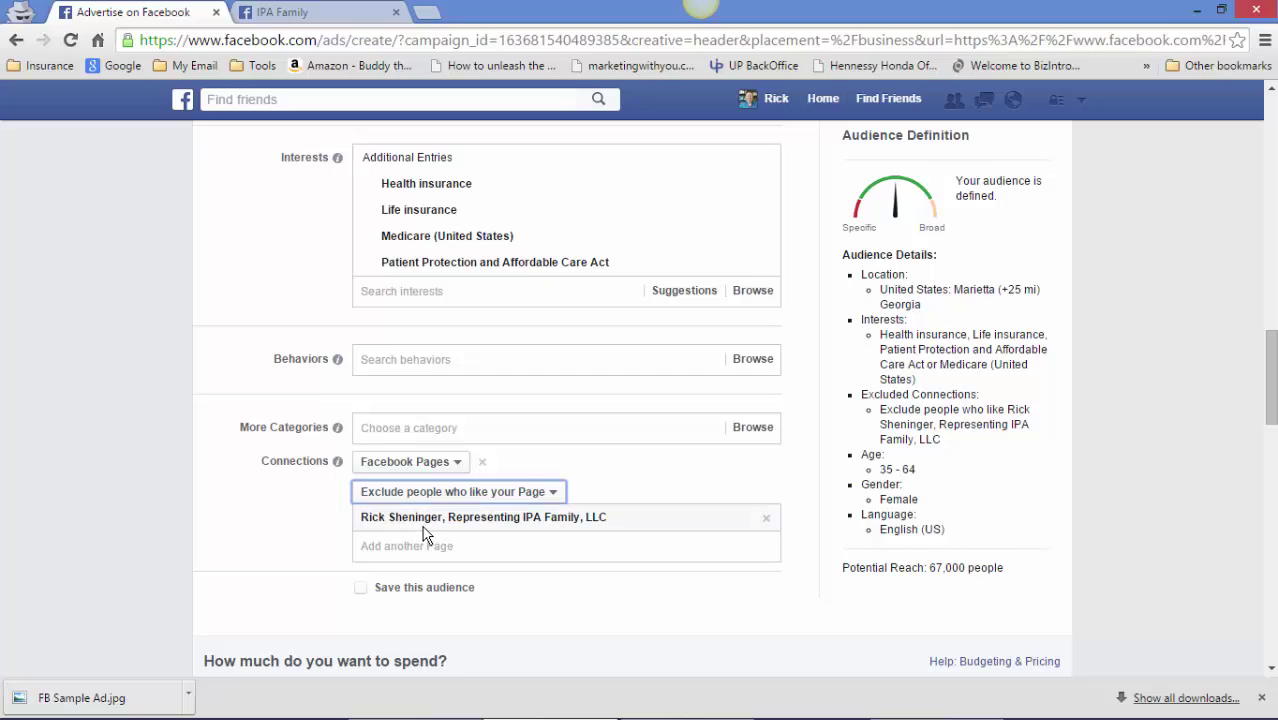
pyautogui.click(437, 465)
pyautogui.click(437, 465)
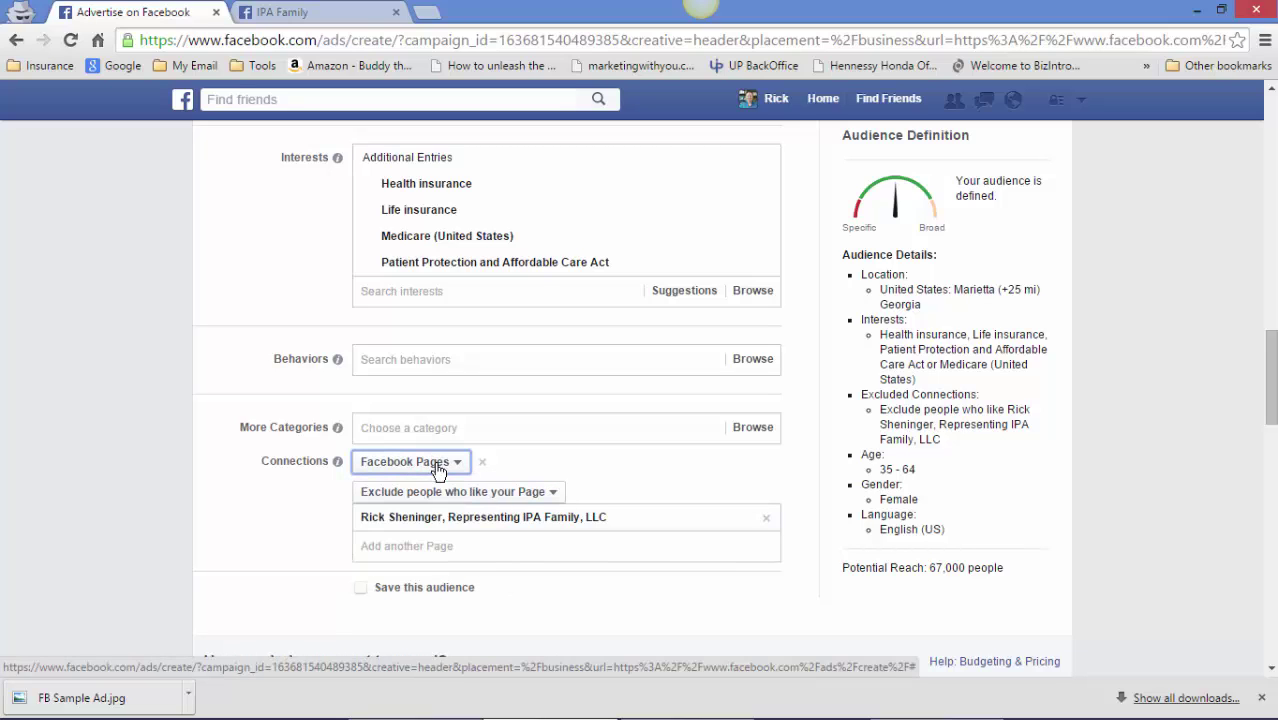
# Turn on saving this audience and append "35-64 Marietta GA -25" to the suggested audience name.
pyautogui.scroll(-1, 516, 513)
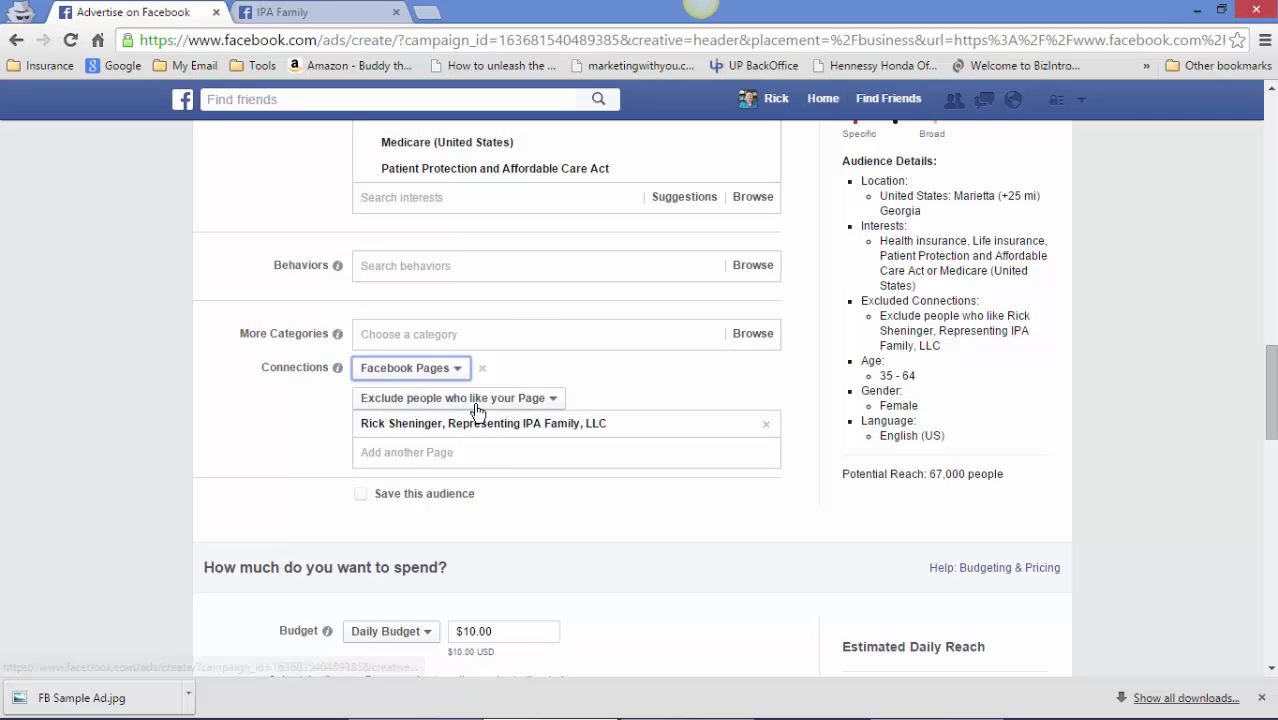
pyautogui.scroll(-1, 430, 530)
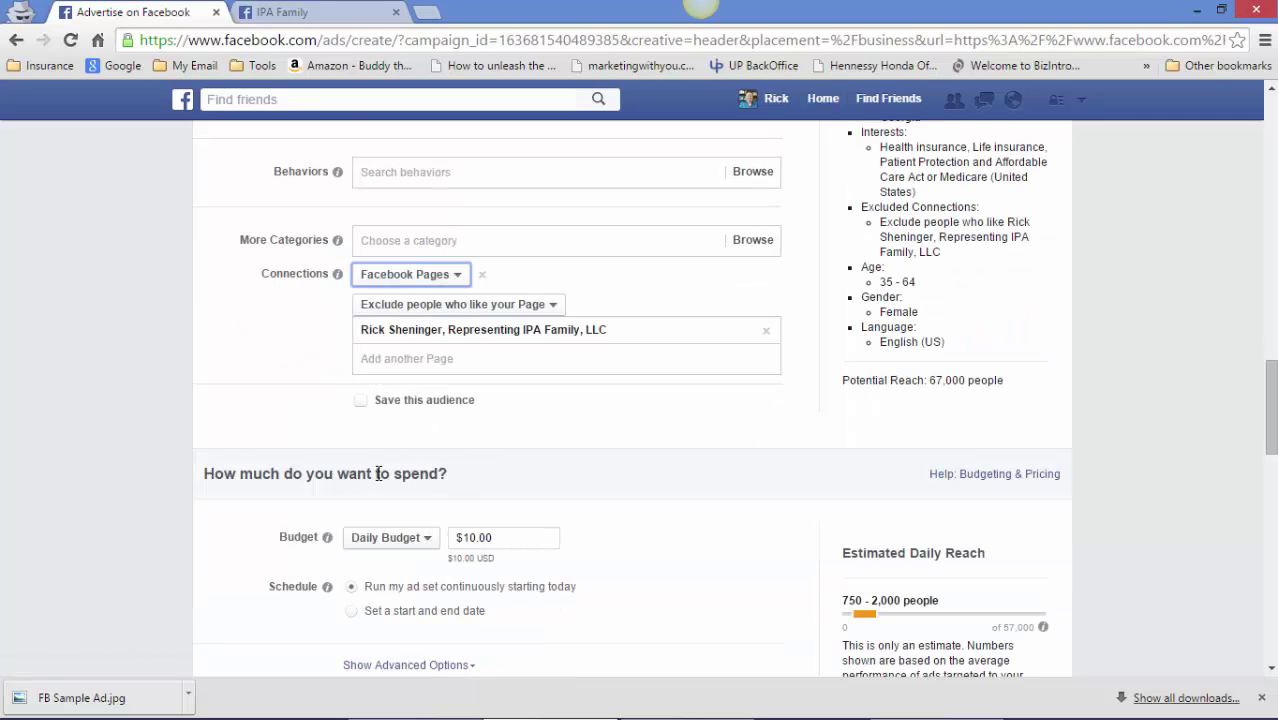
pyautogui.click(360, 400)
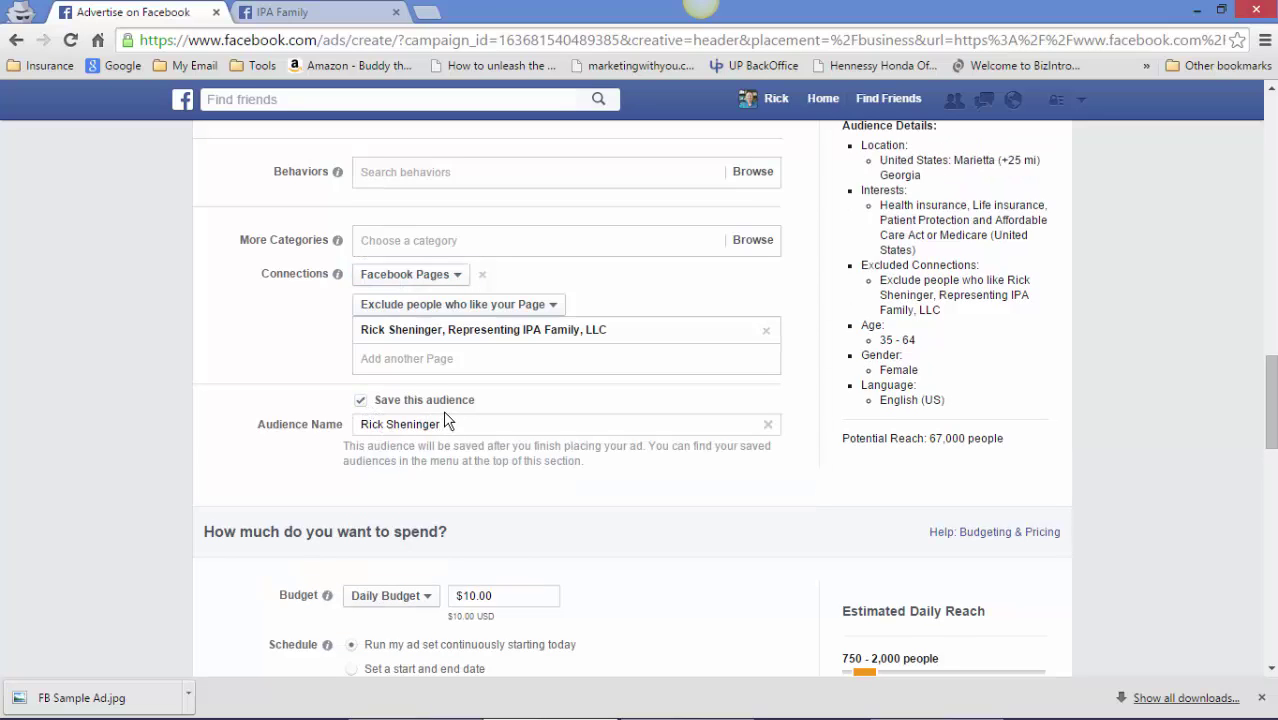
pyautogui.write('-3')
pyautogui.write('5-64 Marietta')
pyautogui.write(' GA')
pyautogui.write(' -25')
# Set the ad set's daily budget to $1.00.
pyautogui.scroll(-1, 550, 430)
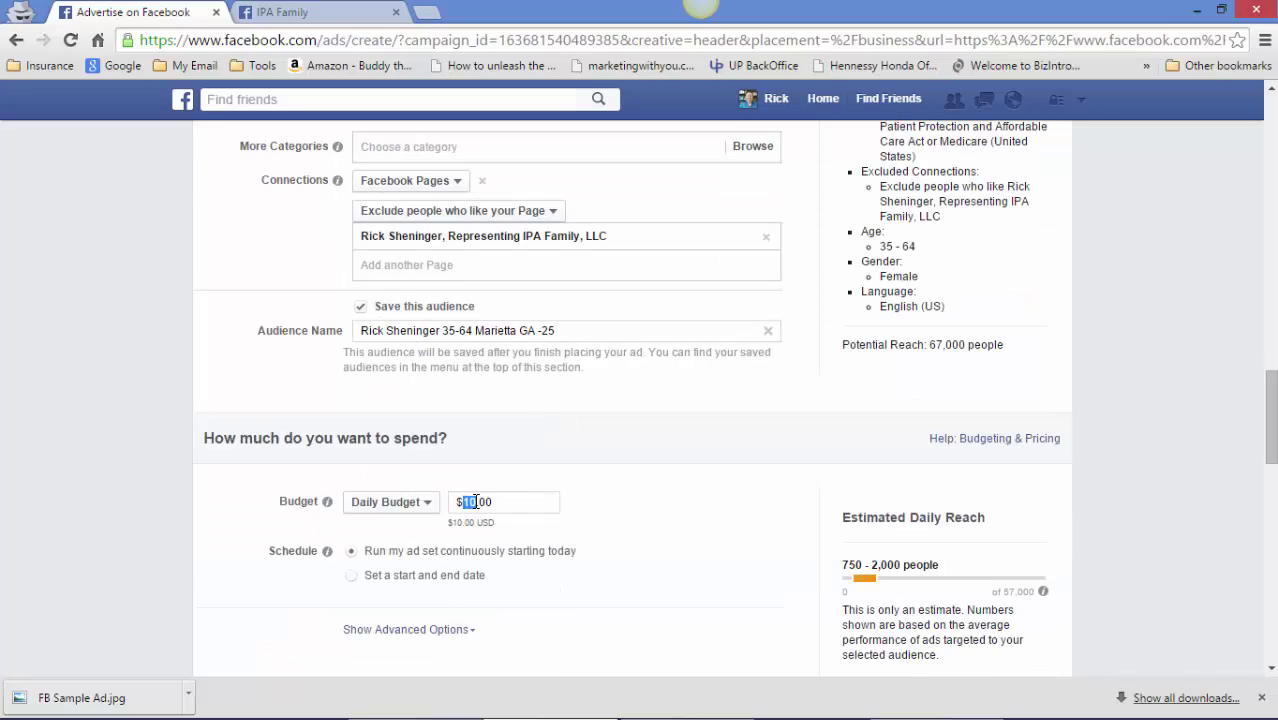
pyautogui.write('1')
pyautogui.click(408, 515)
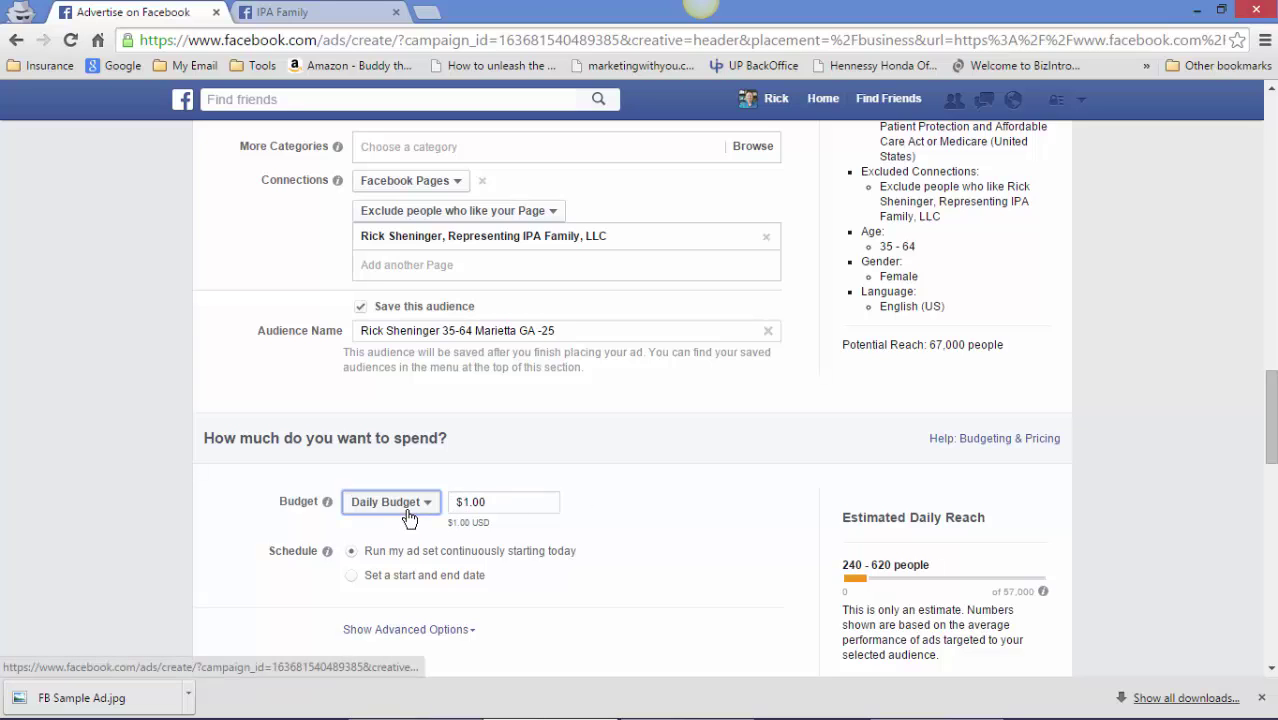
# Try switching the ad set to a lifetime budget of $50.
pyautogui.click(404, 552)
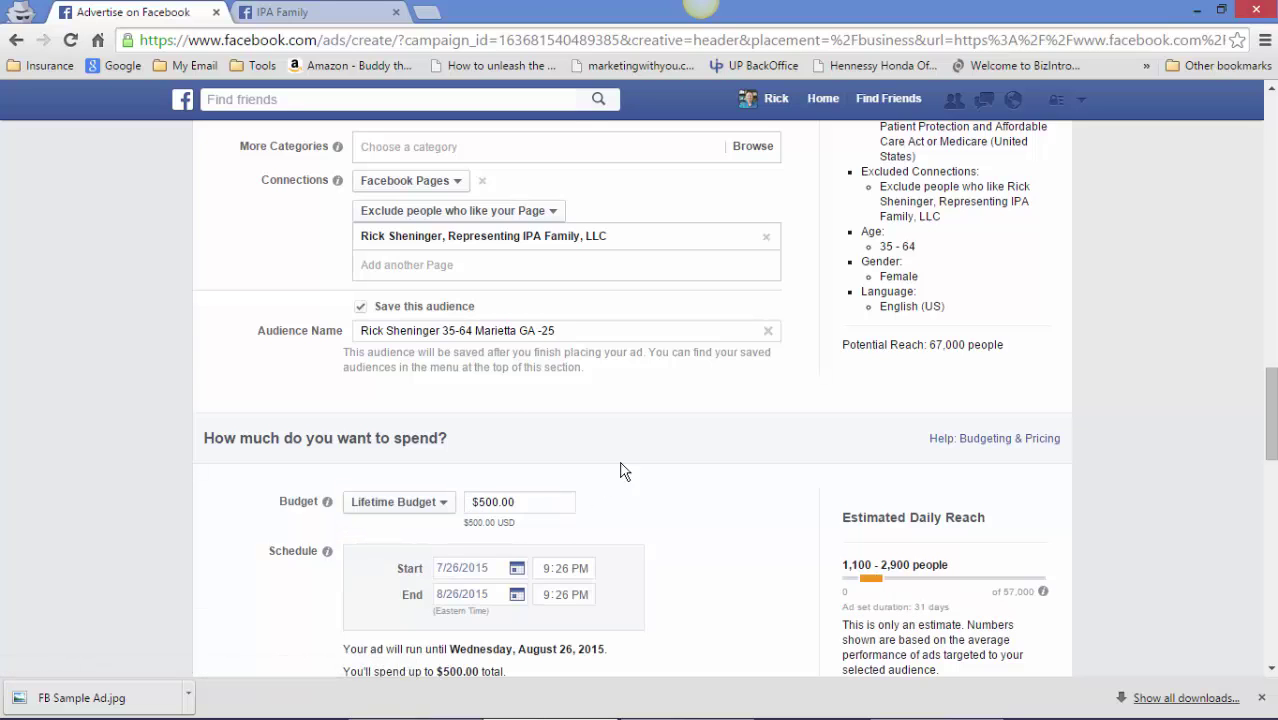
pyautogui.scroll(-1, 620, 470)
pyautogui.moveTo(477, 408); pyautogui.dragTo(498, 404)
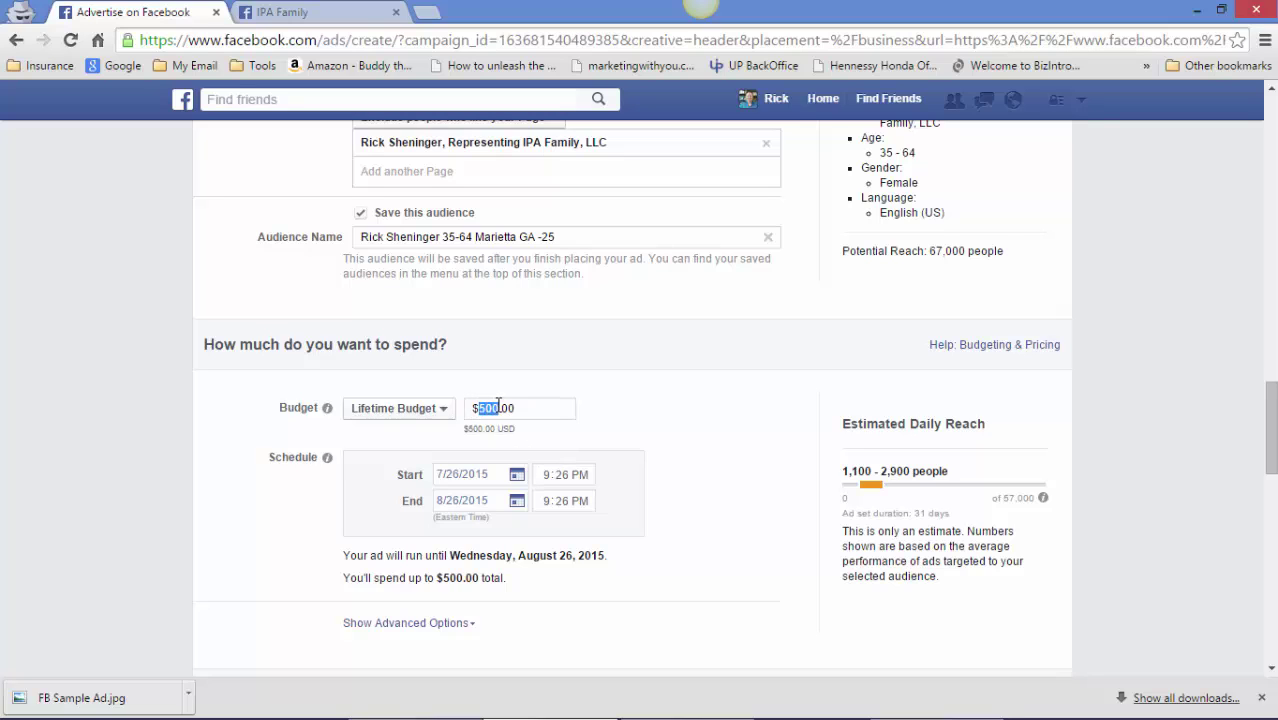
pyautogui.write('50')
pyautogui.scroll(-1, 646, 400)
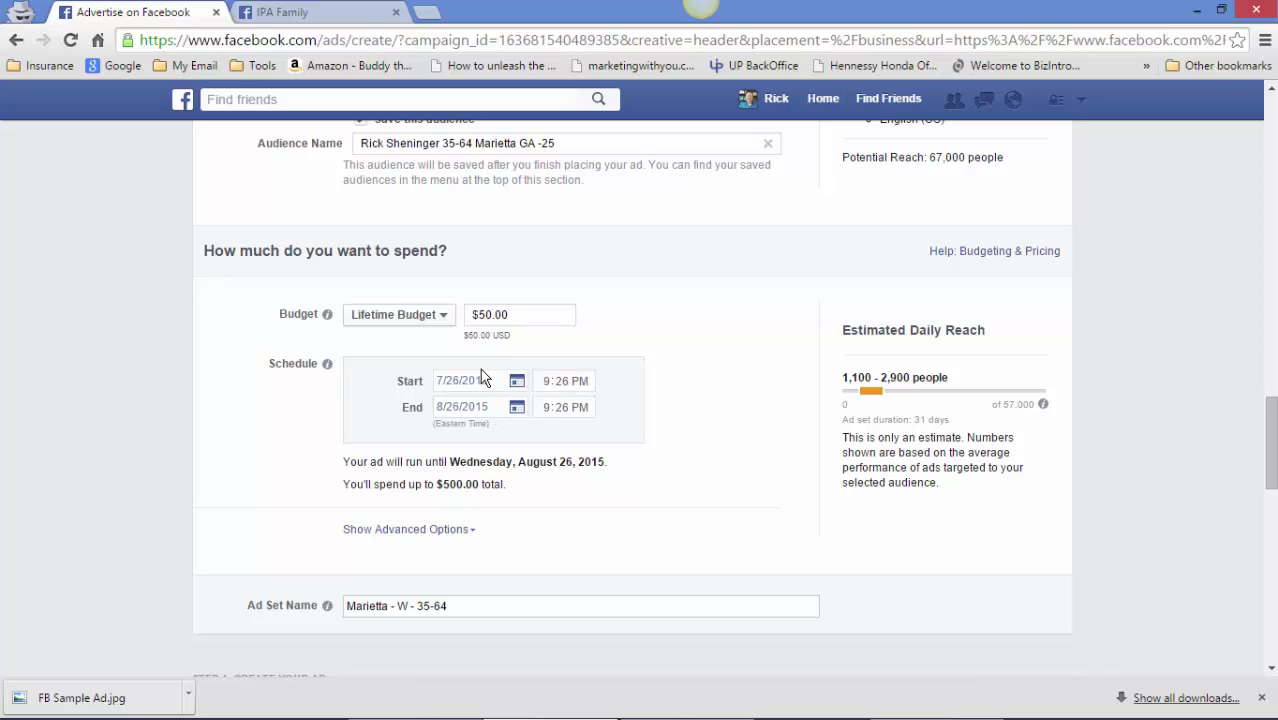
pyautogui.press('BackSpace')
pyautogui.press('Delete')
pyautogui.press('Delete')
pyautogui.scroll(1, 495, 338)
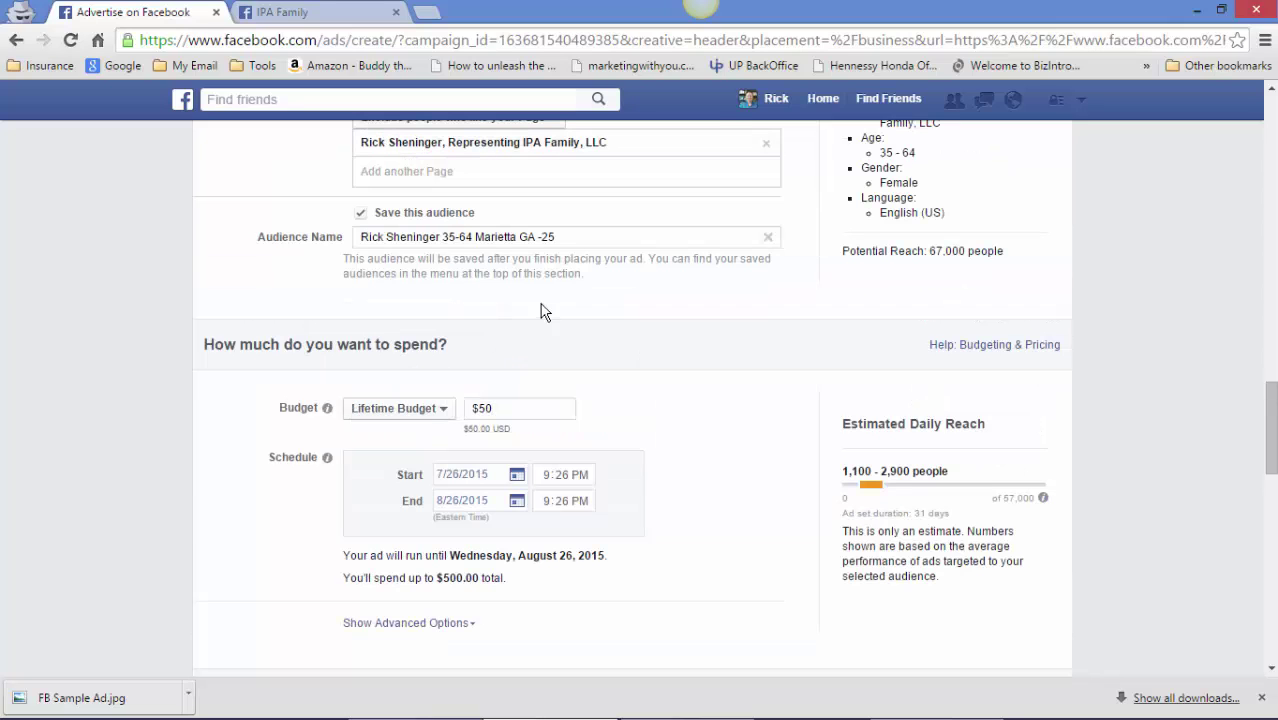
# Switch the ad set to a daily budget of $5.00 and schedule it with an end date of 8/2/2015.
pyautogui.click(428, 412)
pyautogui.click(433, 432)
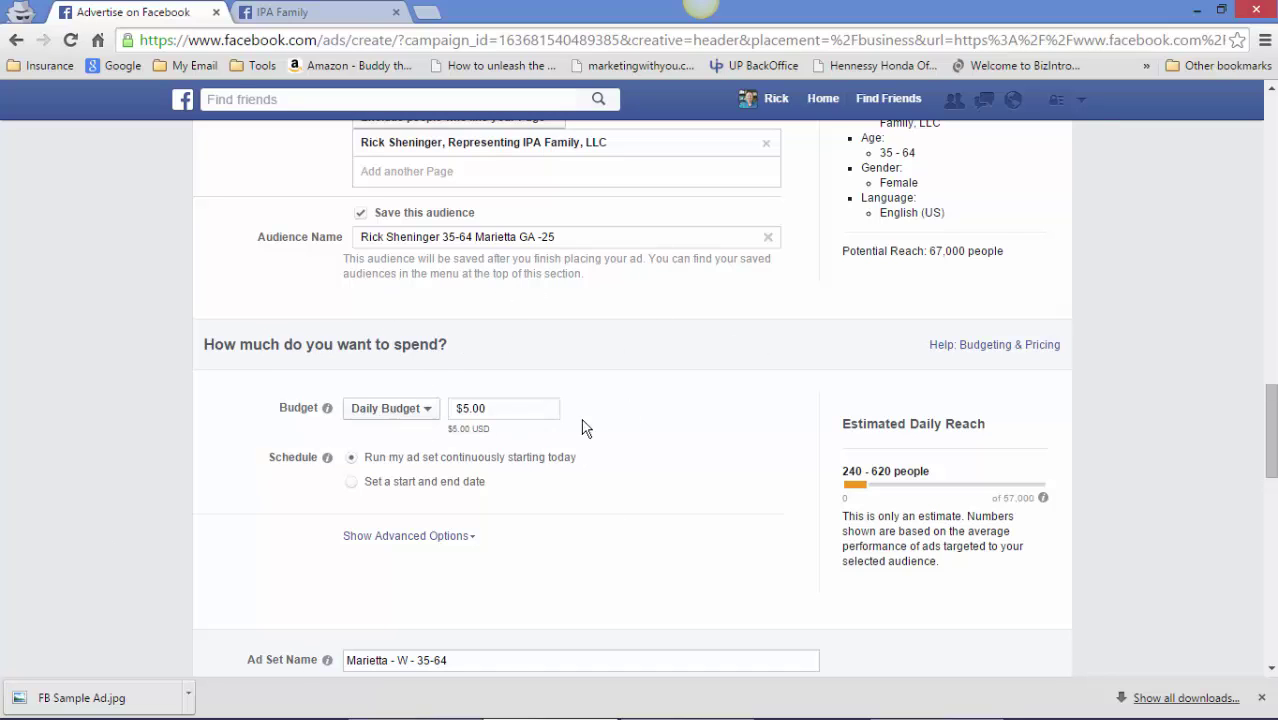
pyautogui.click(356, 487)
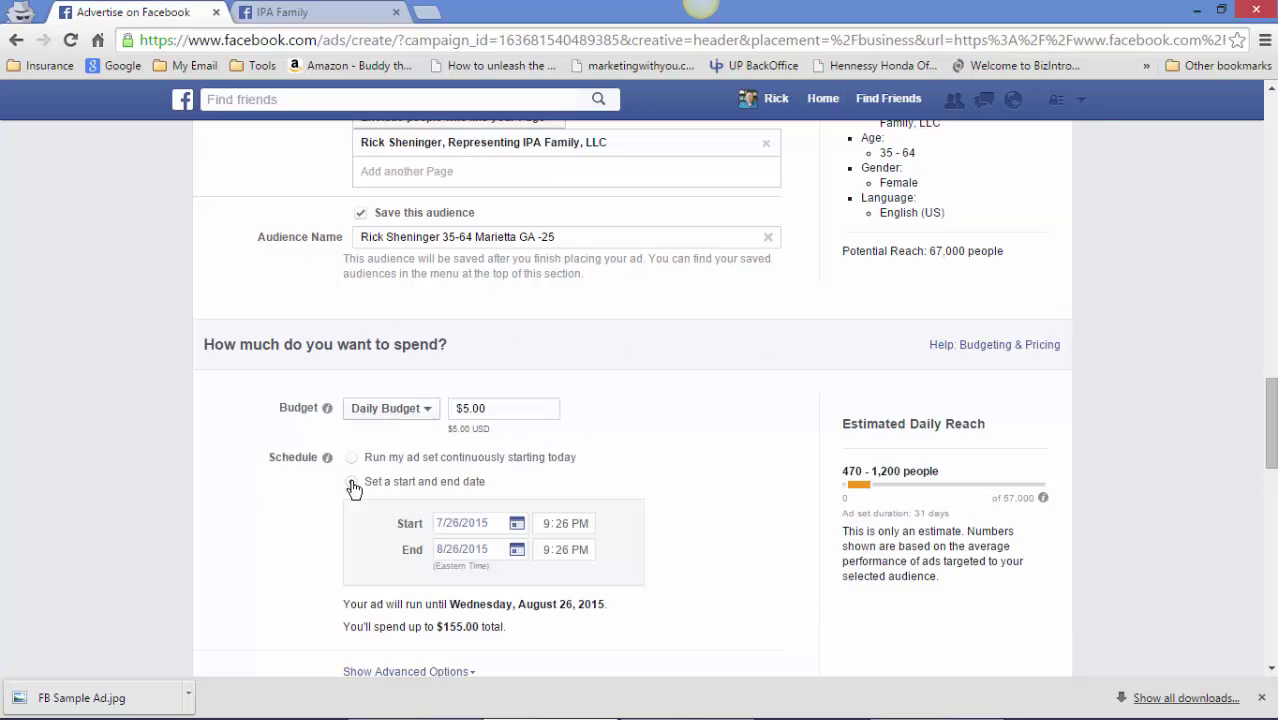
pyautogui.scroll(-1, 690, 428)
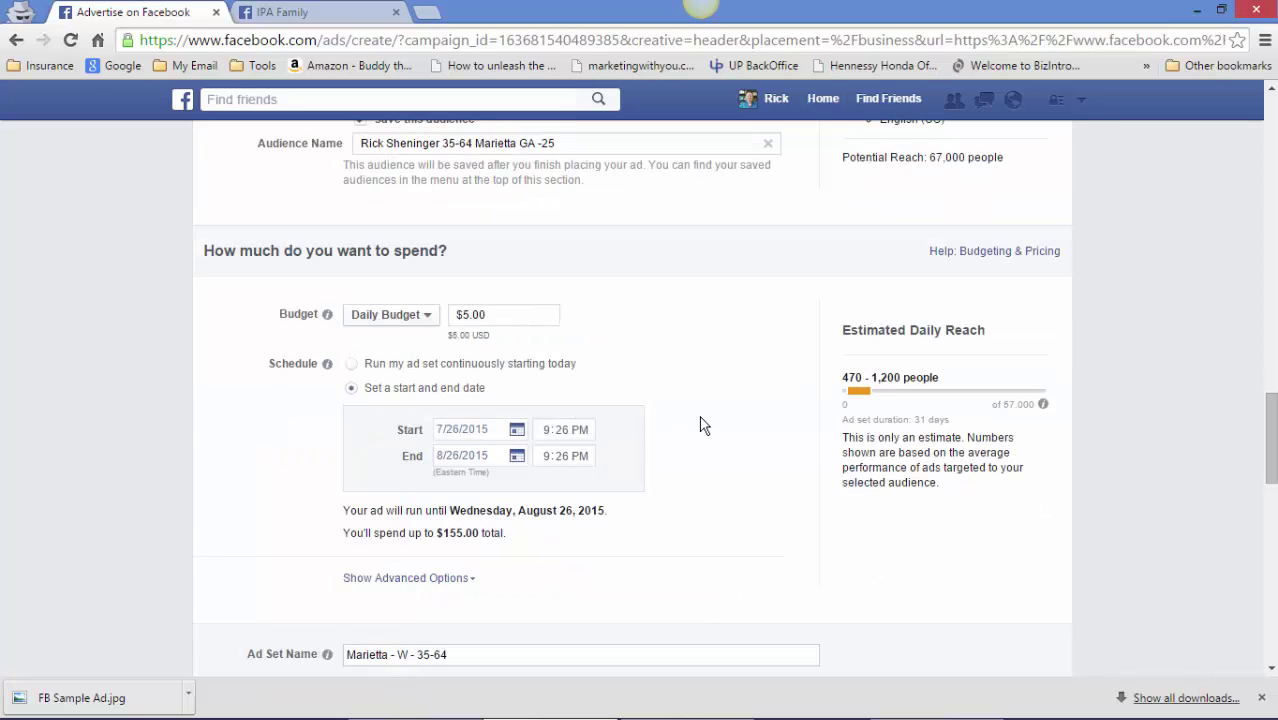
pyautogui.click(516, 456)
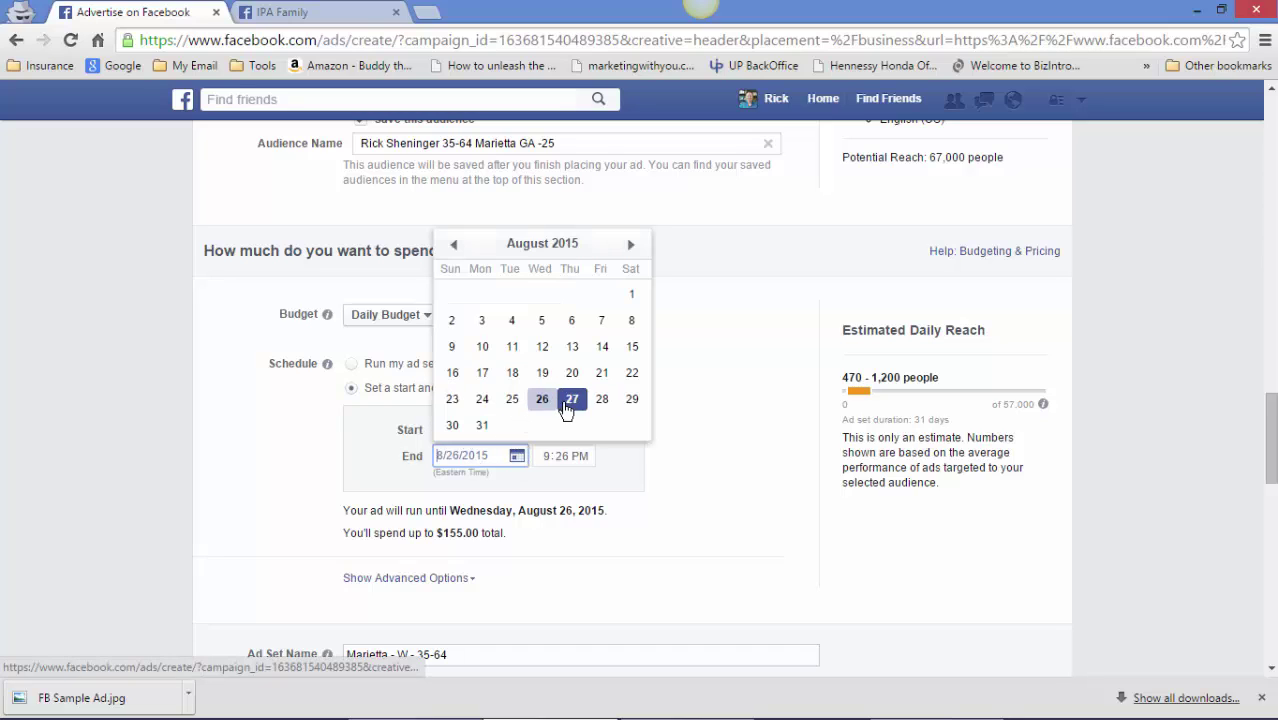
pyautogui.click(455, 248)
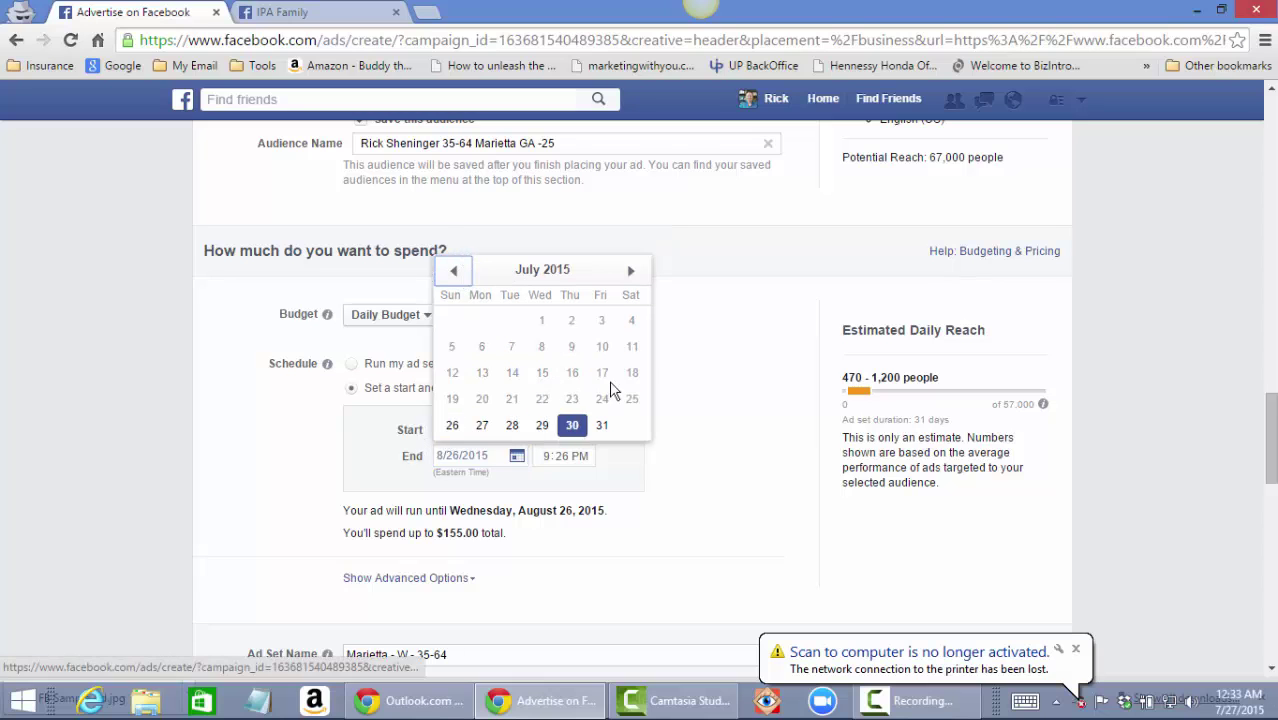
pyautogui.click(631, 271)
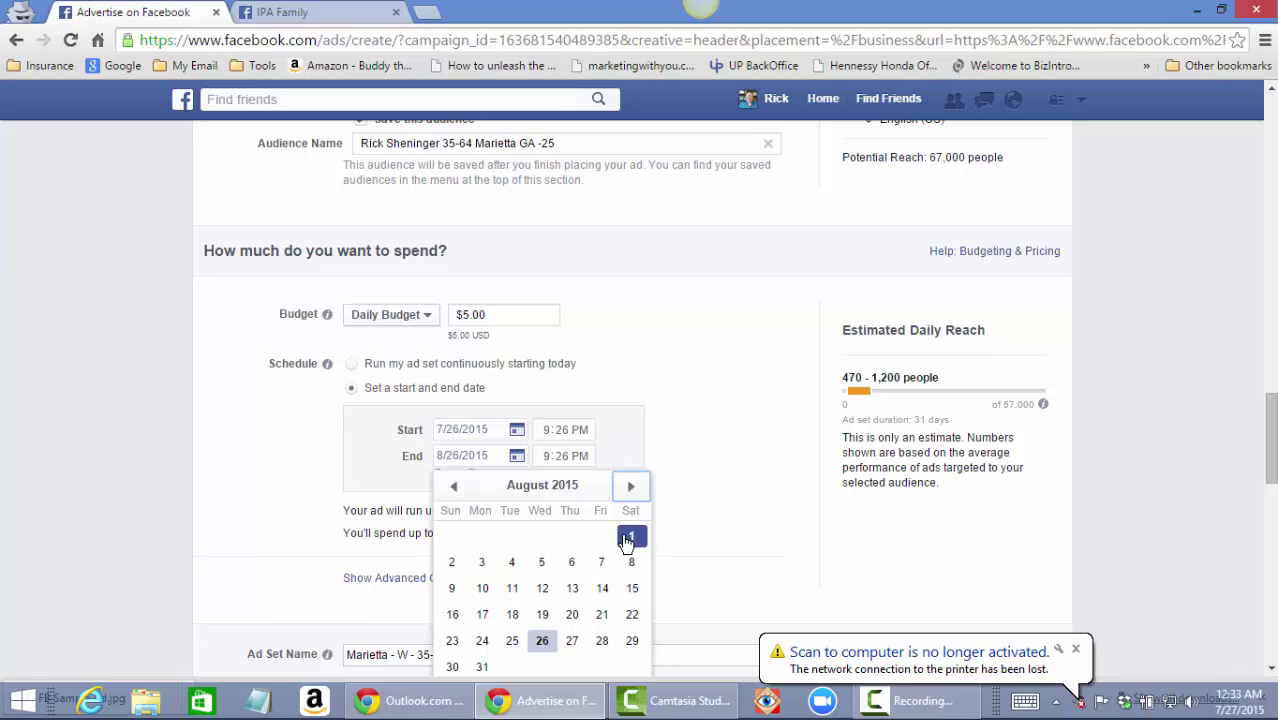
pyautogui.click(452, 563)
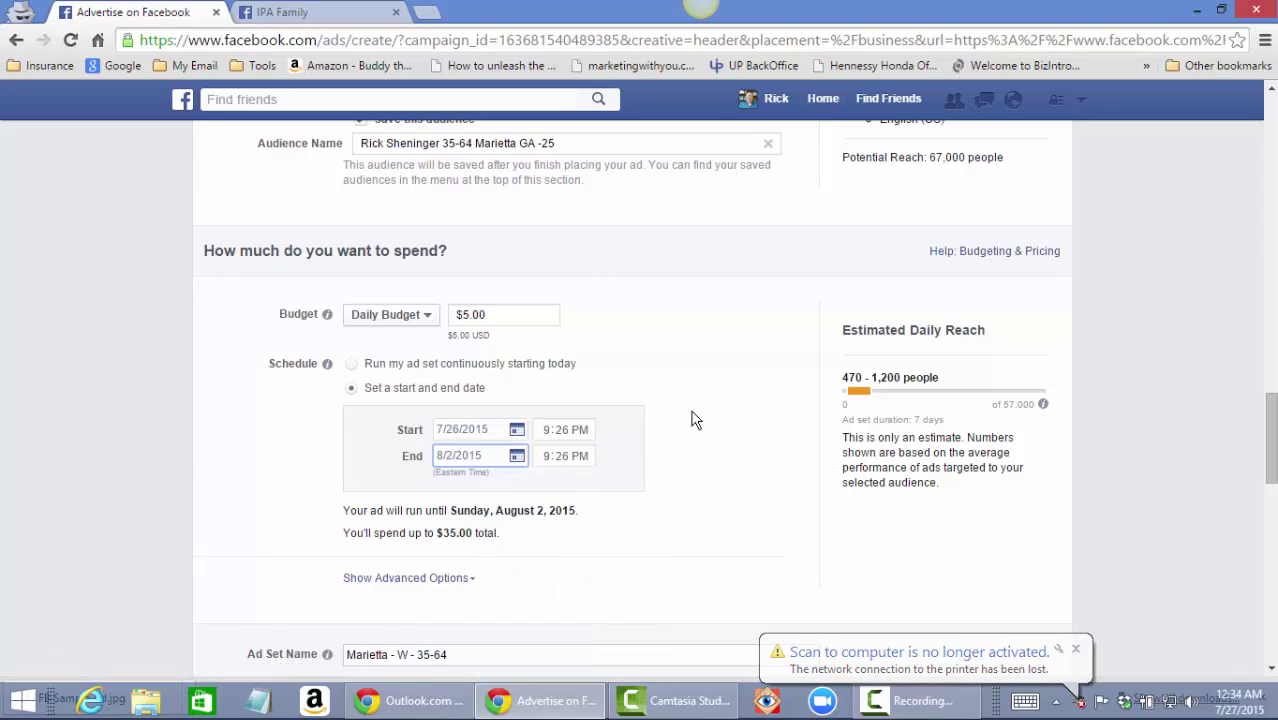
# Expand the advanced budget options and review the optimization, pricing and ad scheduling settings.
pyautogui.scroll(-1, 690, 420)
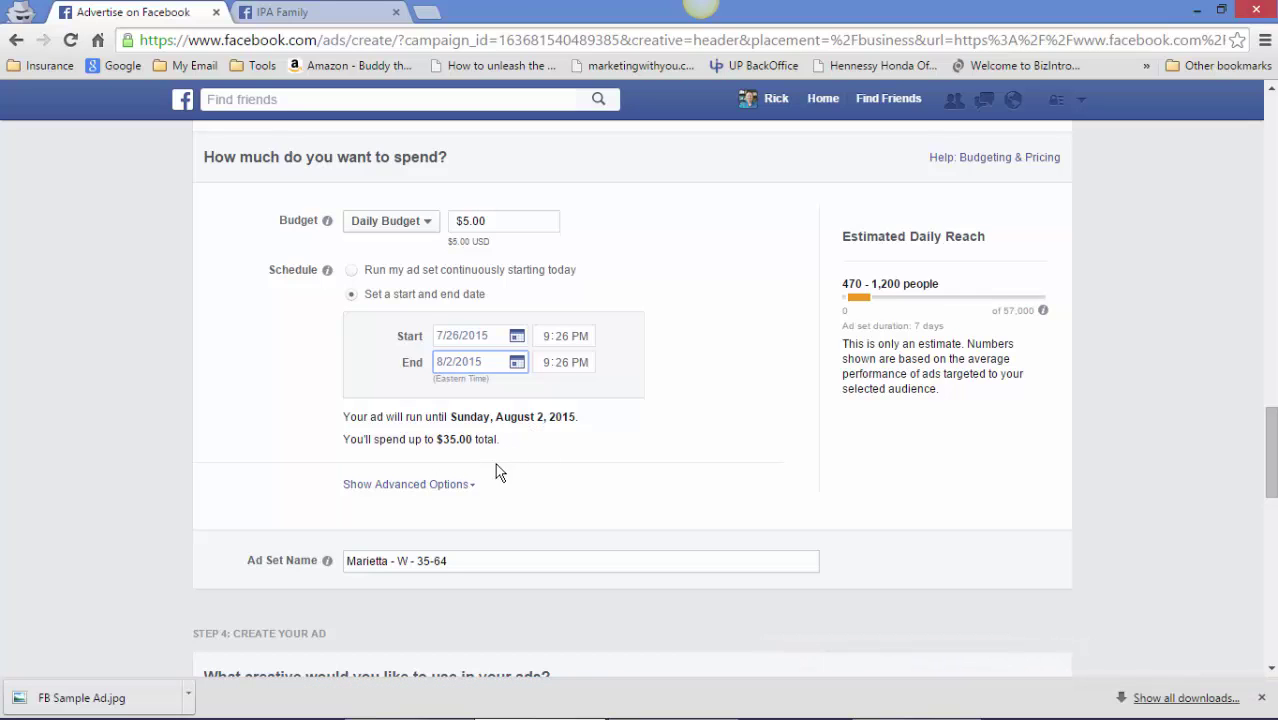
pyautogui.click(462, 485)
pyautogui.scroll(-1, 649, 432)
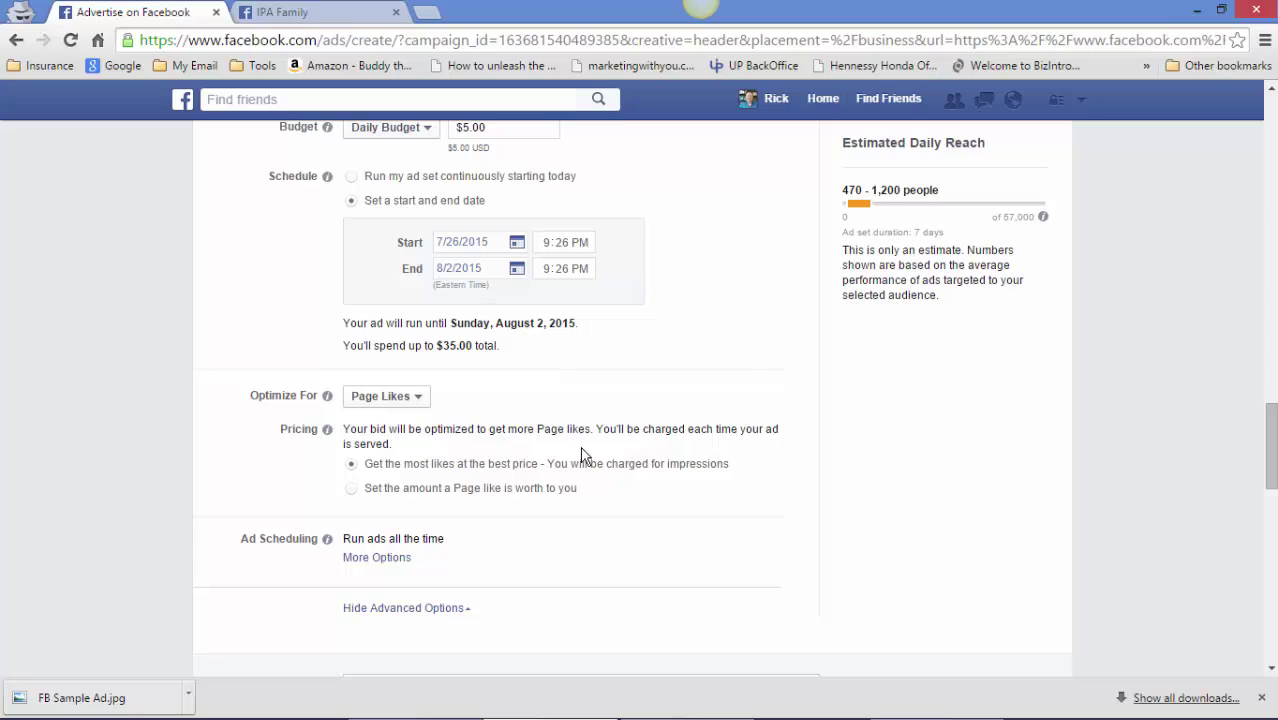
pyautogui.moveTo(331, 398)
pyautogui.scroll(-1, 718, 466)
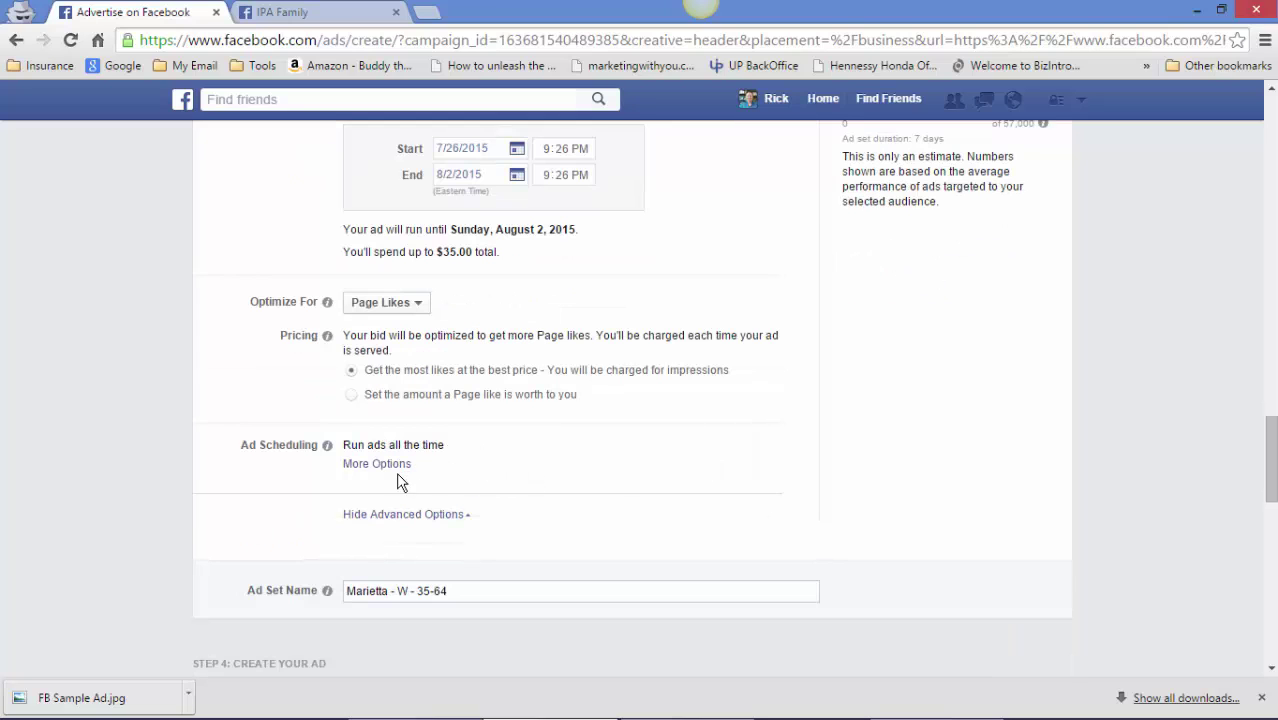
# Prefix the ad set name with the advertiser's first name and "Page Likes".
pyautogui.scroll(-1, 480, 510)
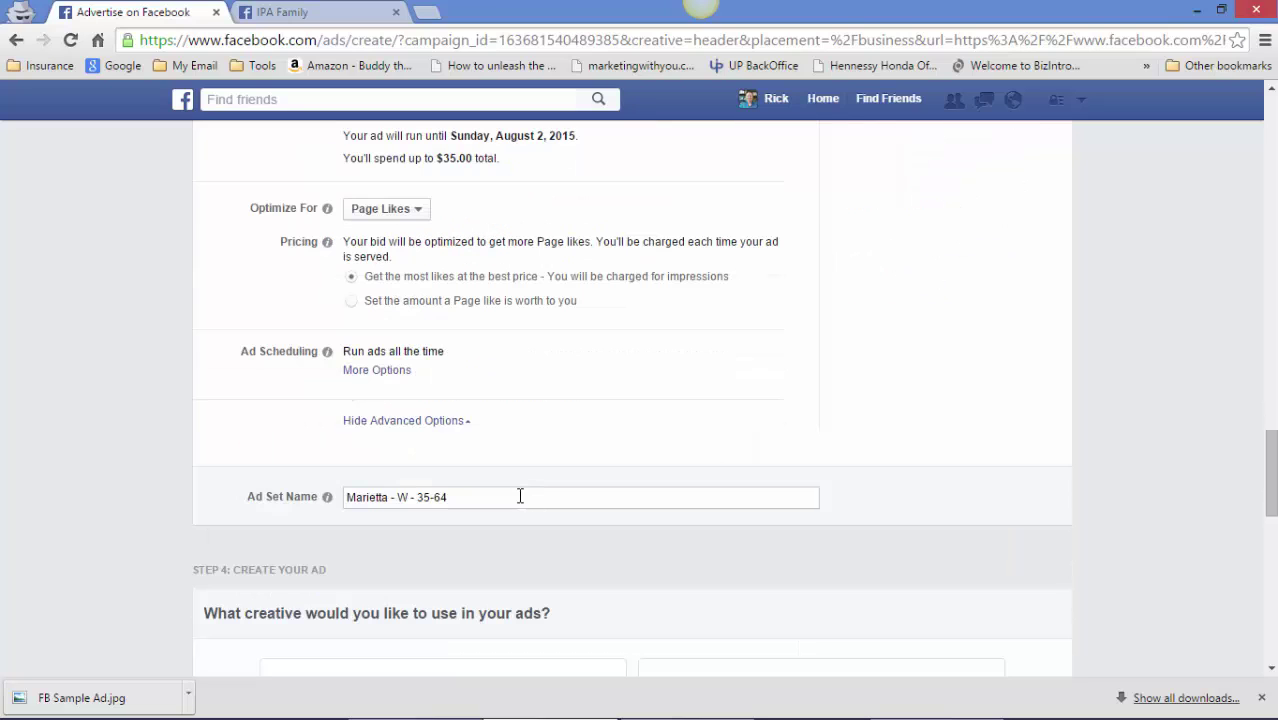
pyautogui.click(349, 499)
pyautogui.write('Rick ')
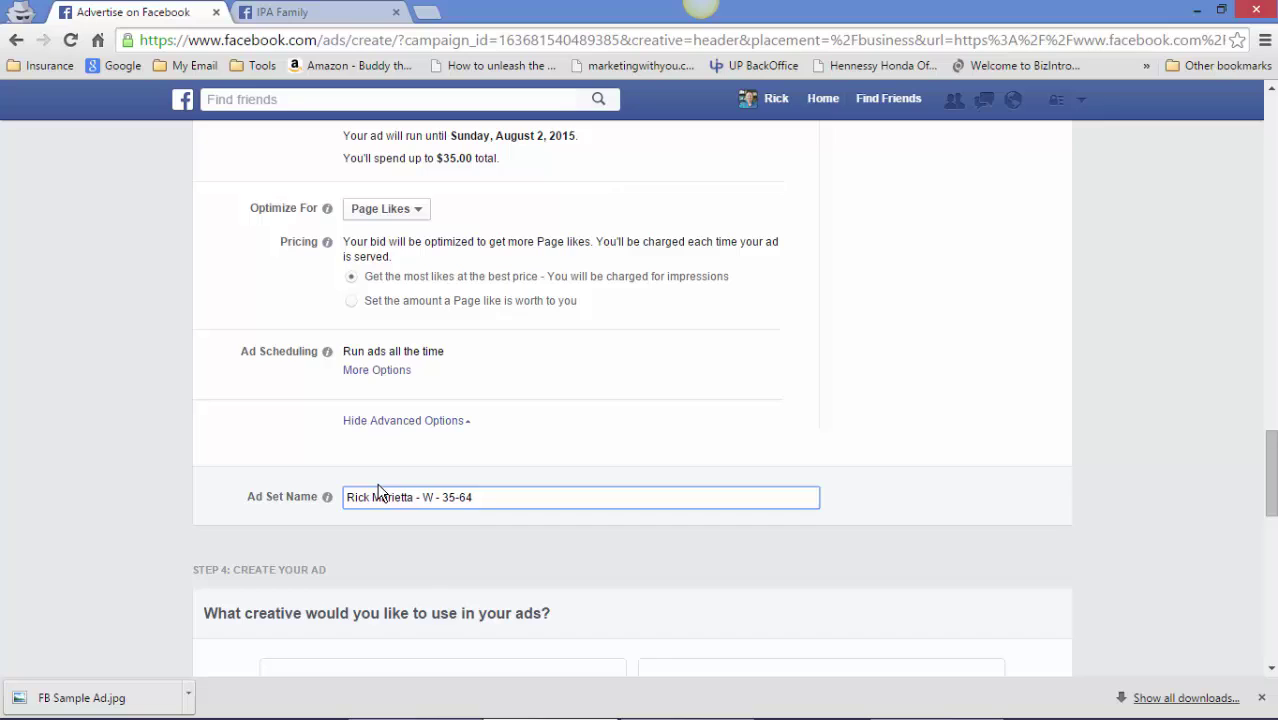
pyautogui.write(' Page Likes')
# Review the ad's creative options, its text and the Desktop News Feed preview.
pyautogui.scroll(-1, 565, 509)
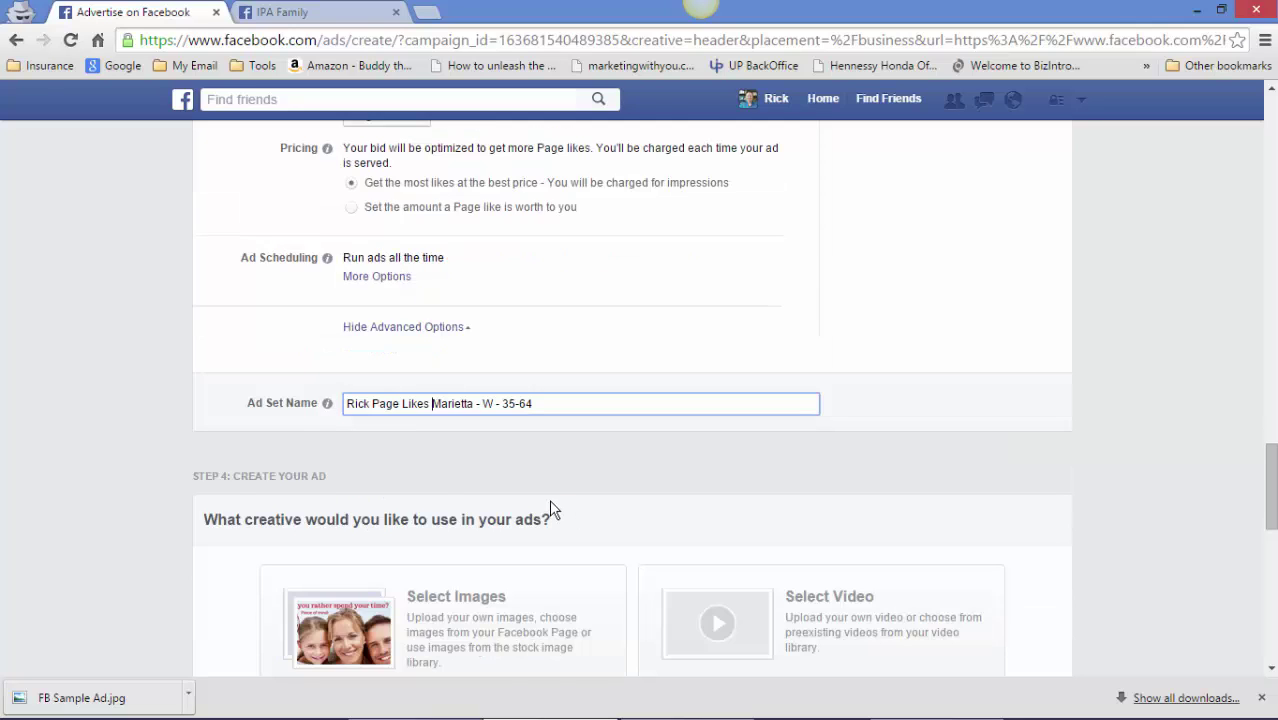
pyautogui.scroll(-2, 550, 507)
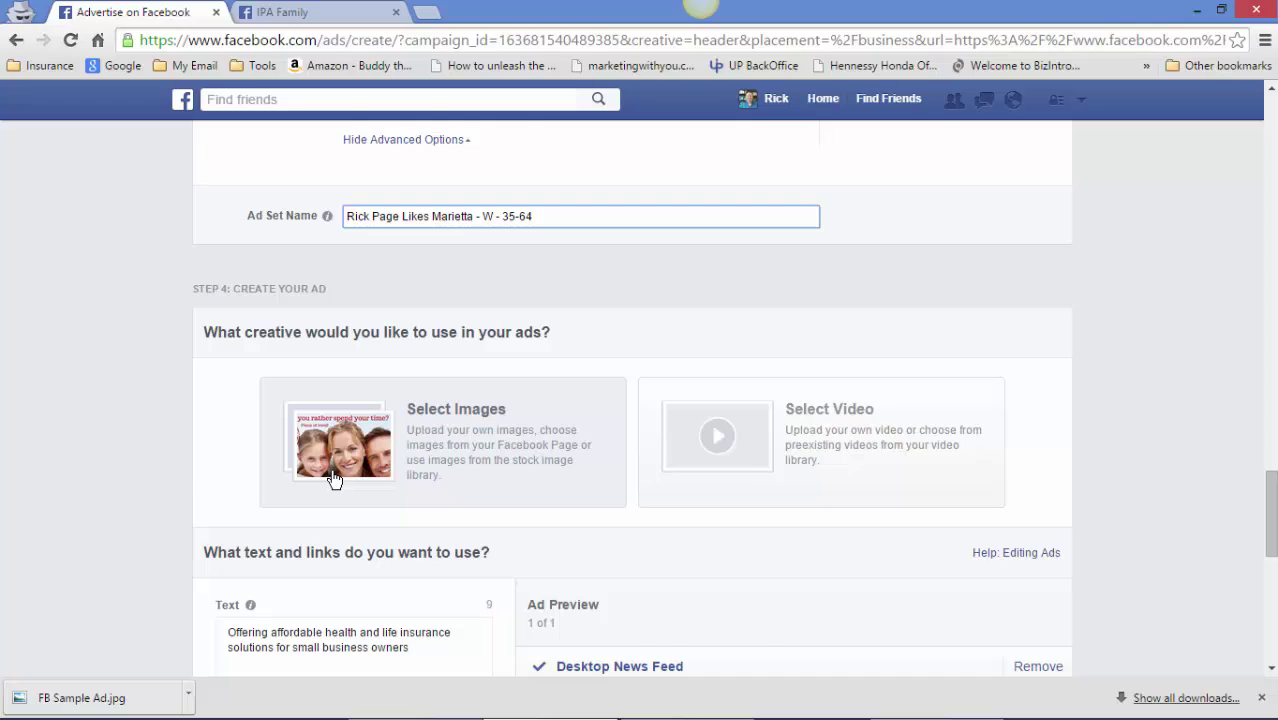
pyautogui.scroll(-1, 334, 480)
pyautogui.scroll(-1, 500, 452)
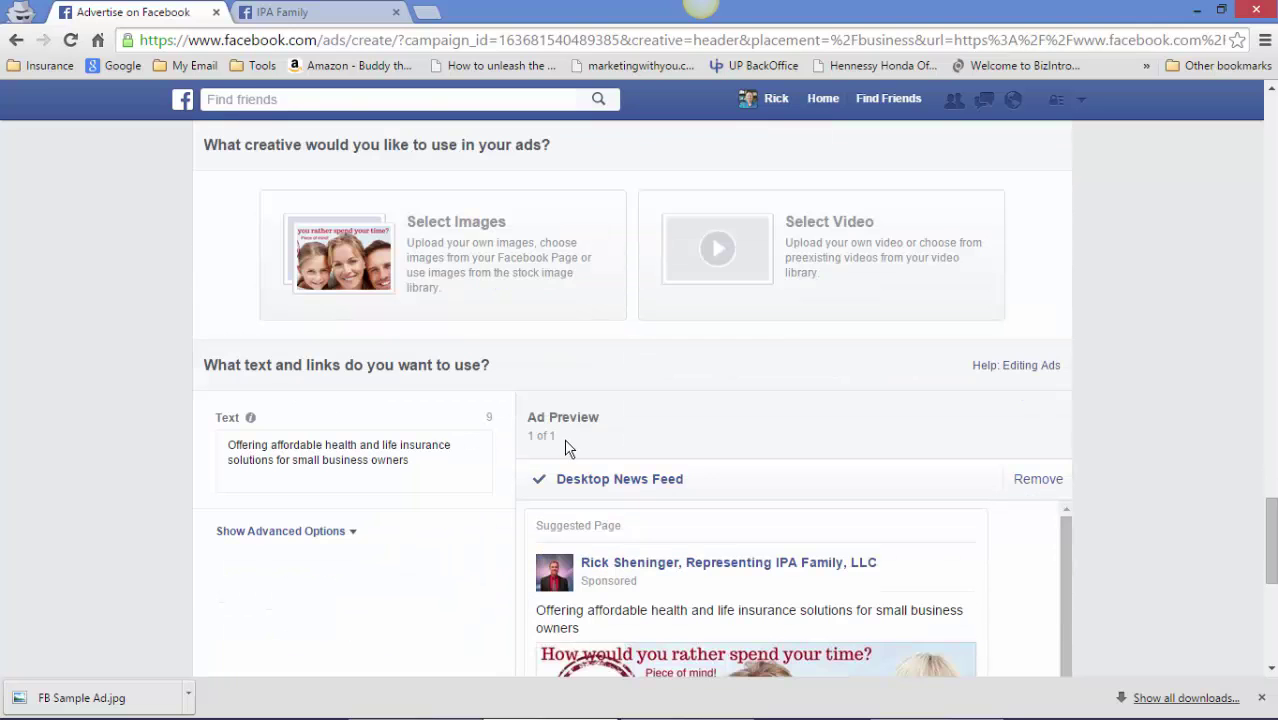
pyautogui.scroll(-3, 568, 440)
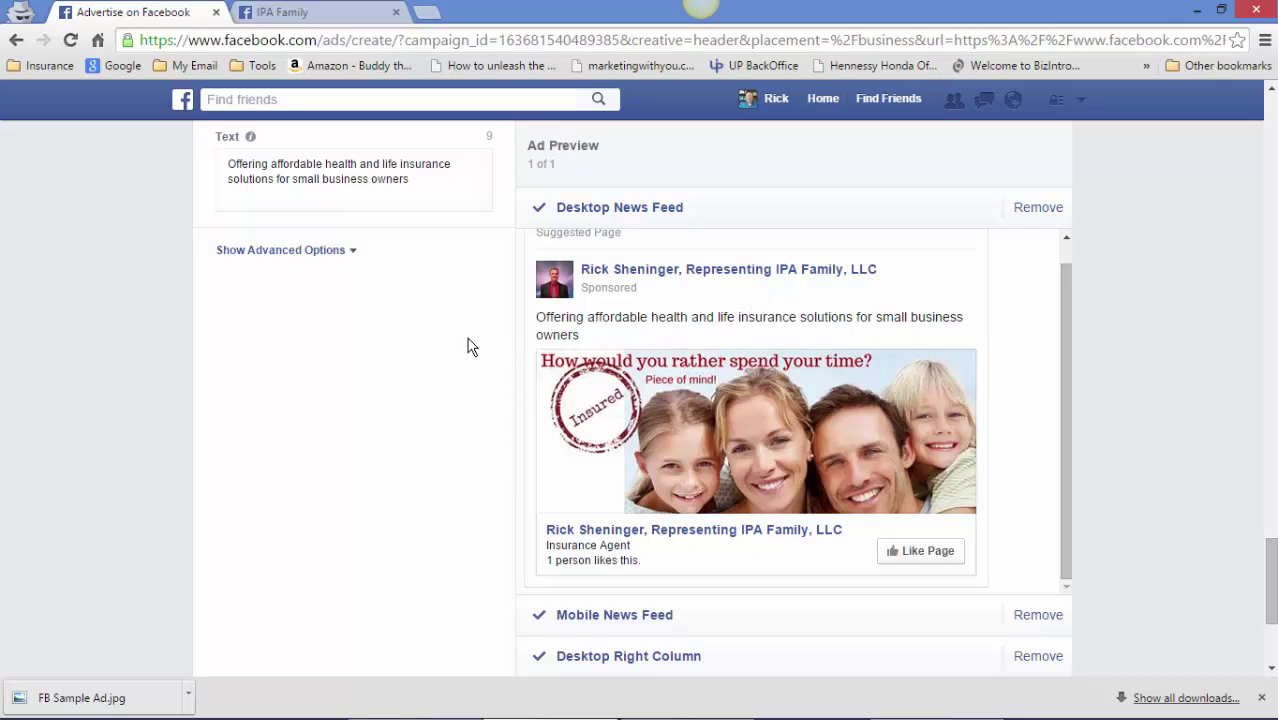
pyautogui.scroll(-1, 468, 344)
pyautogui.scroll(-2, 1206, 286)
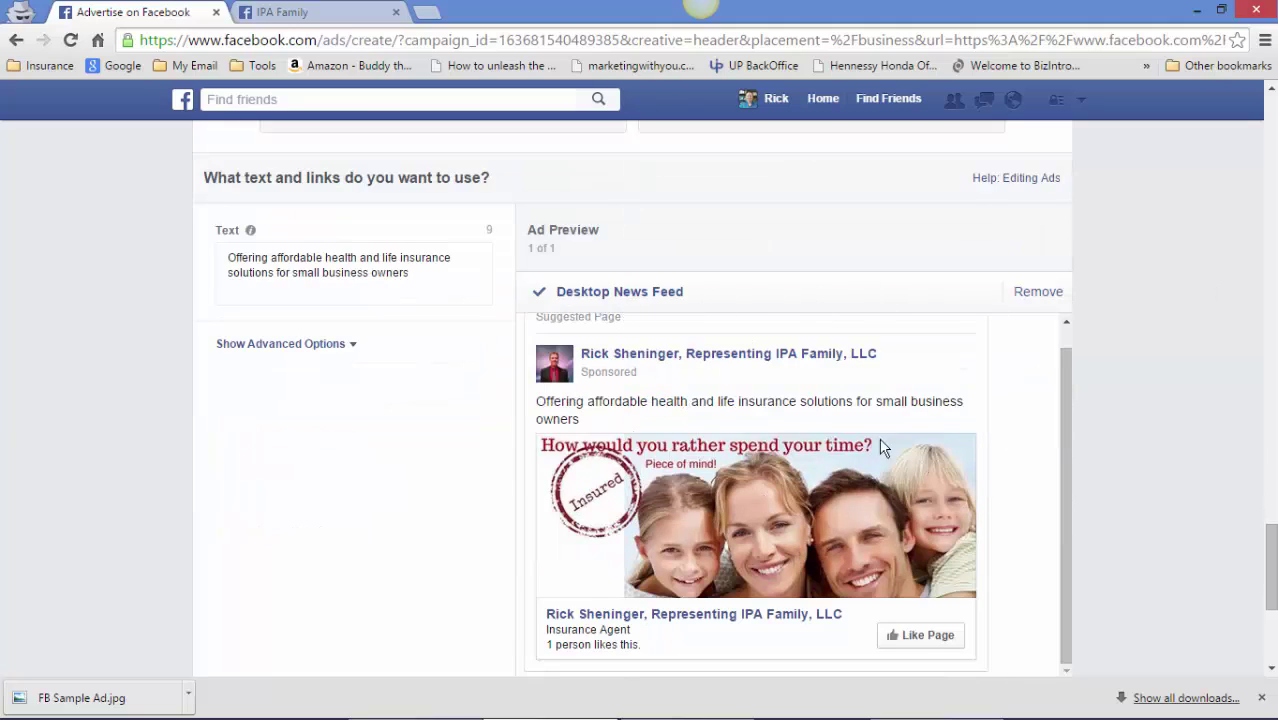
pyautogui.scroll(-1, 668, 545)
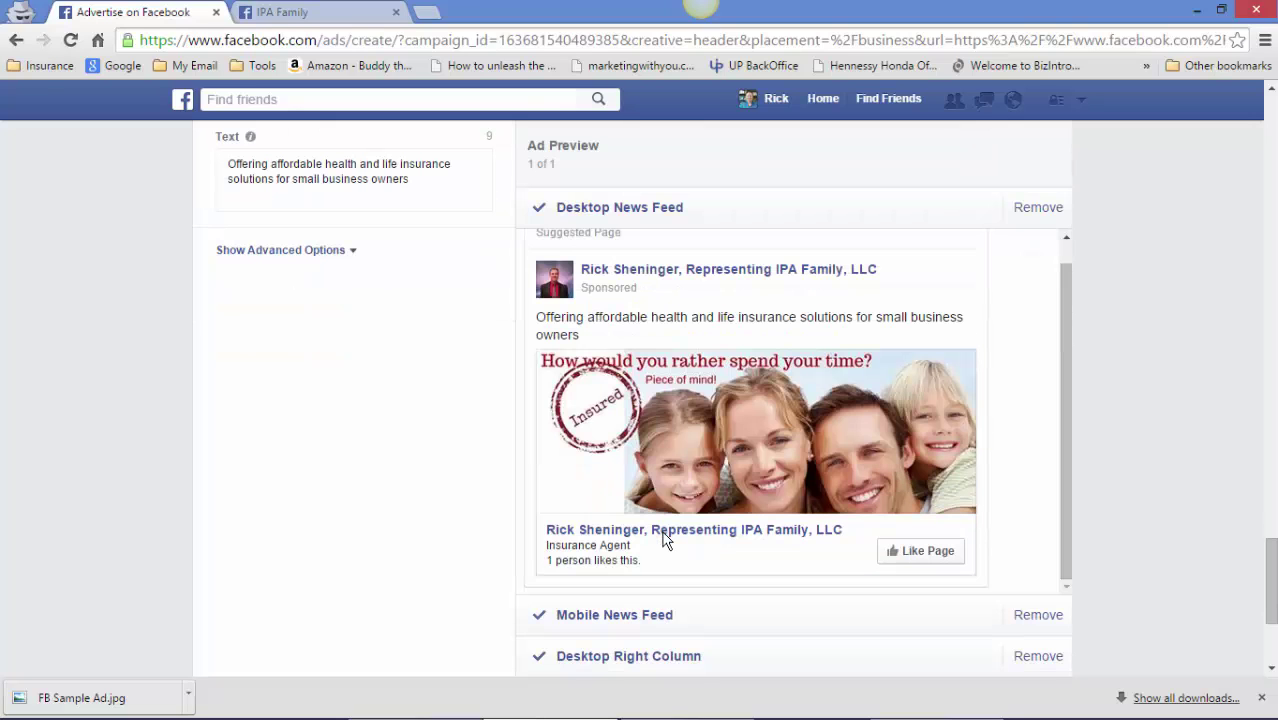
pyautogui.scroll(3, 330, 435)
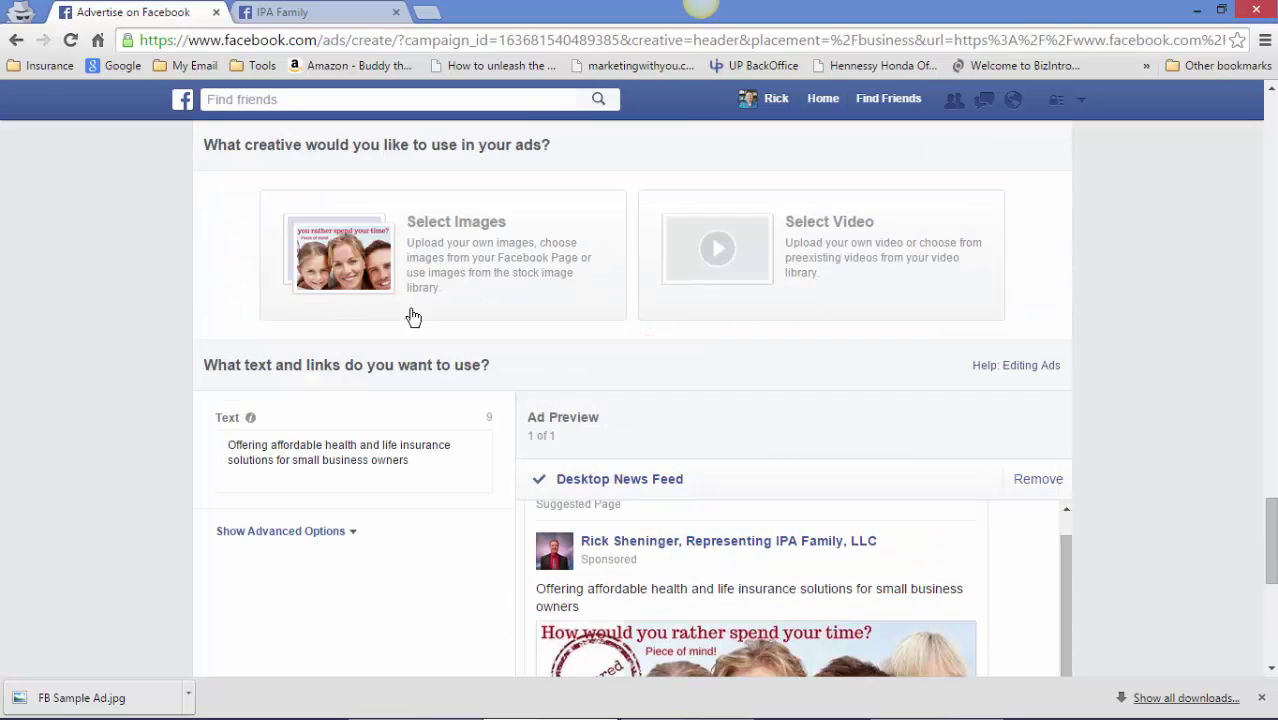
# Open the image selection for the ad and review the image options, recommended size and ad preview.
pyautogui.click(500, 262)
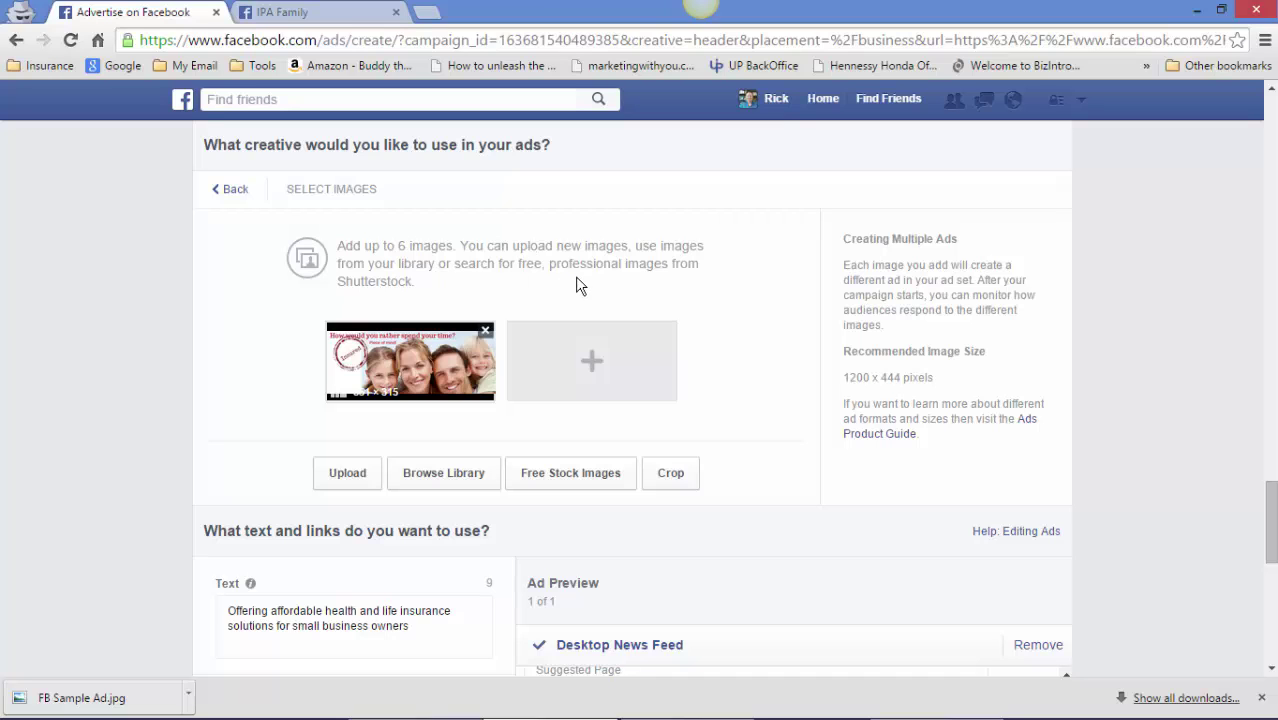
pyautogui.scroll(4, 566, 300)
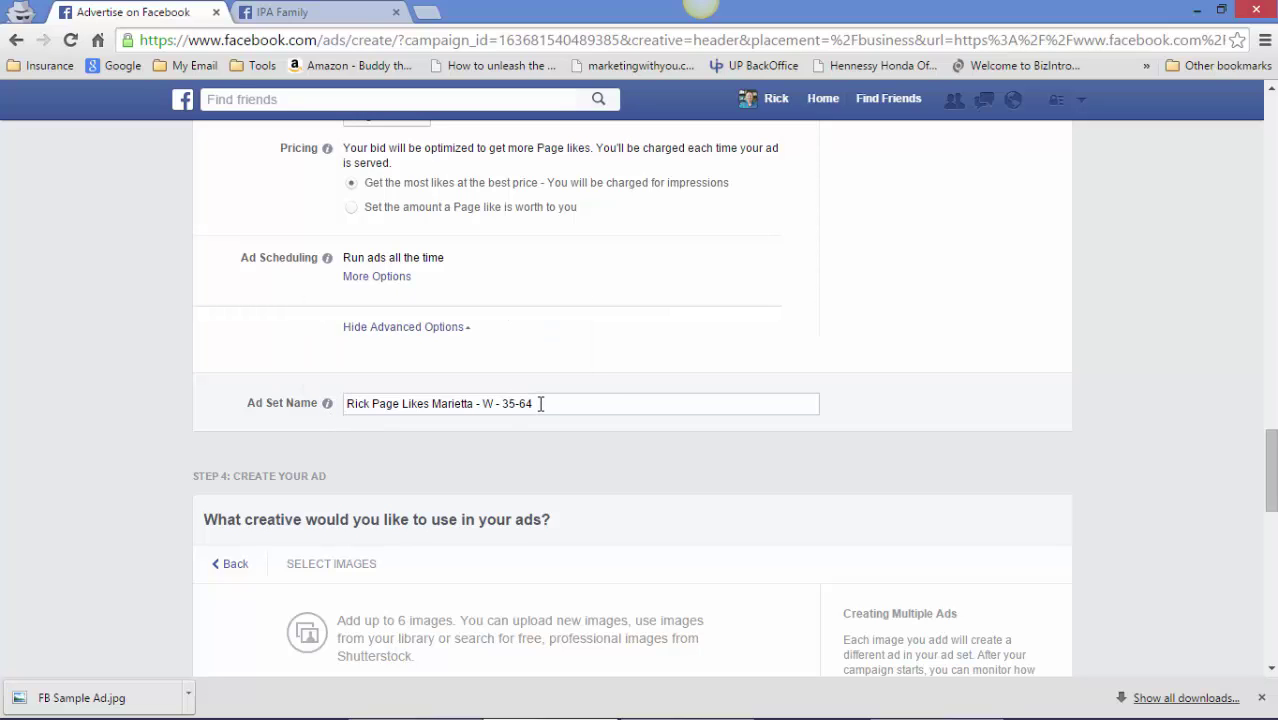
pyautogui.scroll(-2, 540, 403)
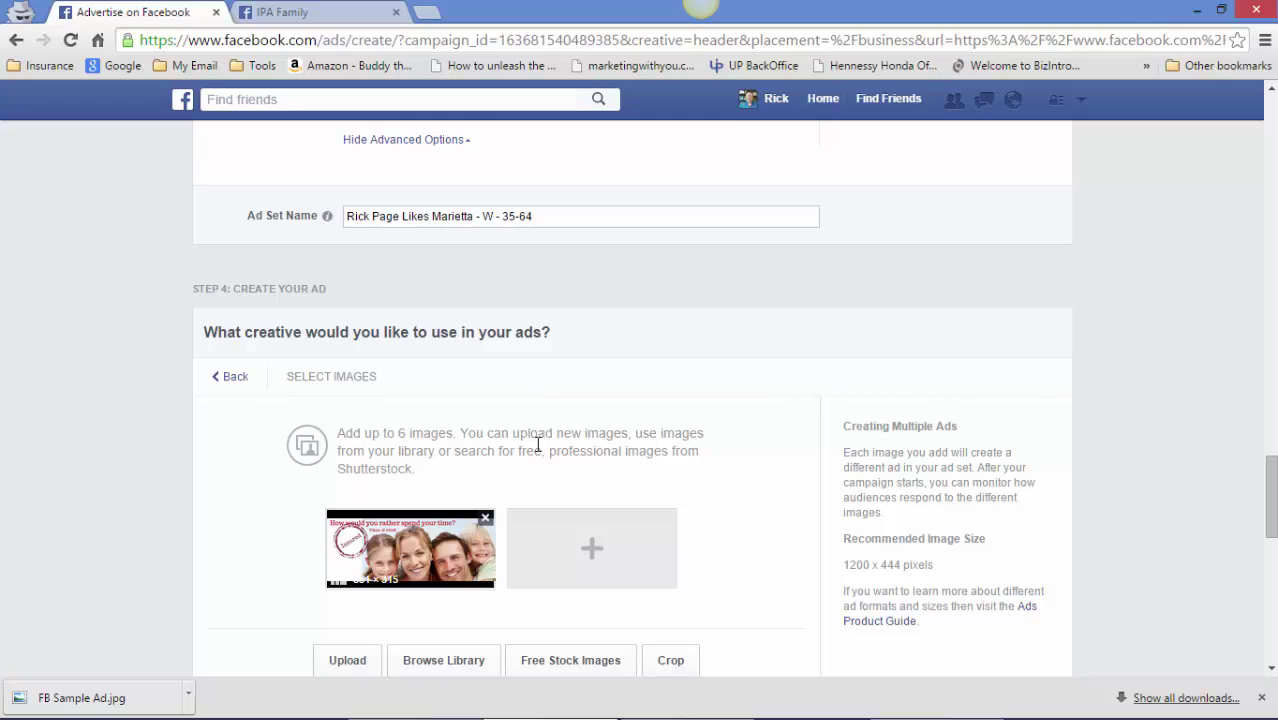
pyautogui.scroll(-3, 538, 444)
pyautogui.scroll(-2, 528, 422)
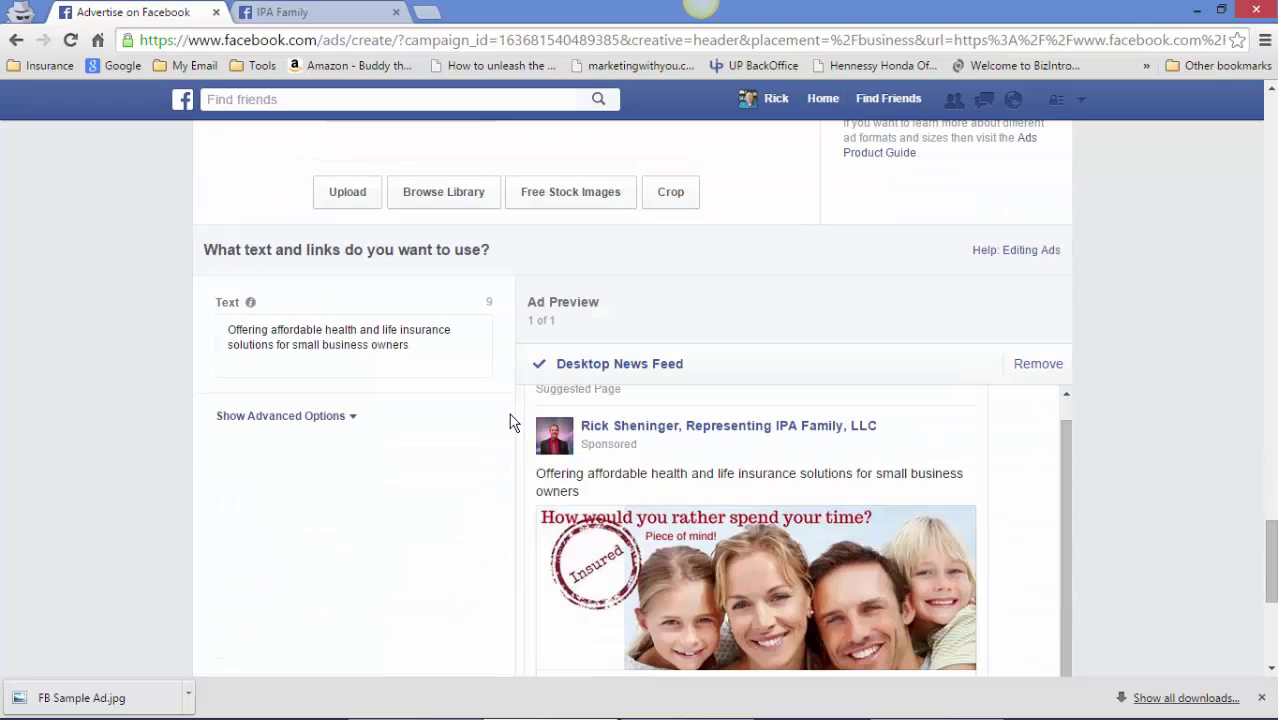
pyautogui.scroll(-2, 510, 415)
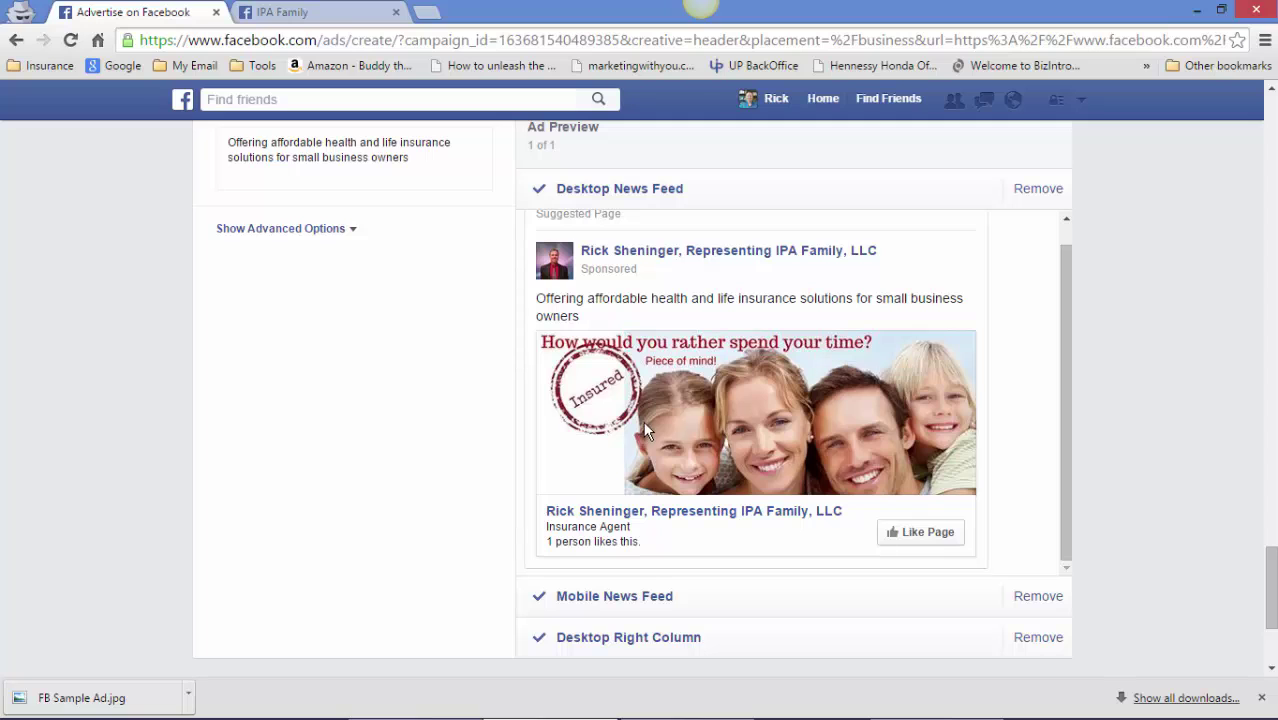
# Remove the Desktop News Feed and Desktop Right Column placements, leaving Mobile News Feed enabled.
pyautogui.scroll(-1, 744, 411)
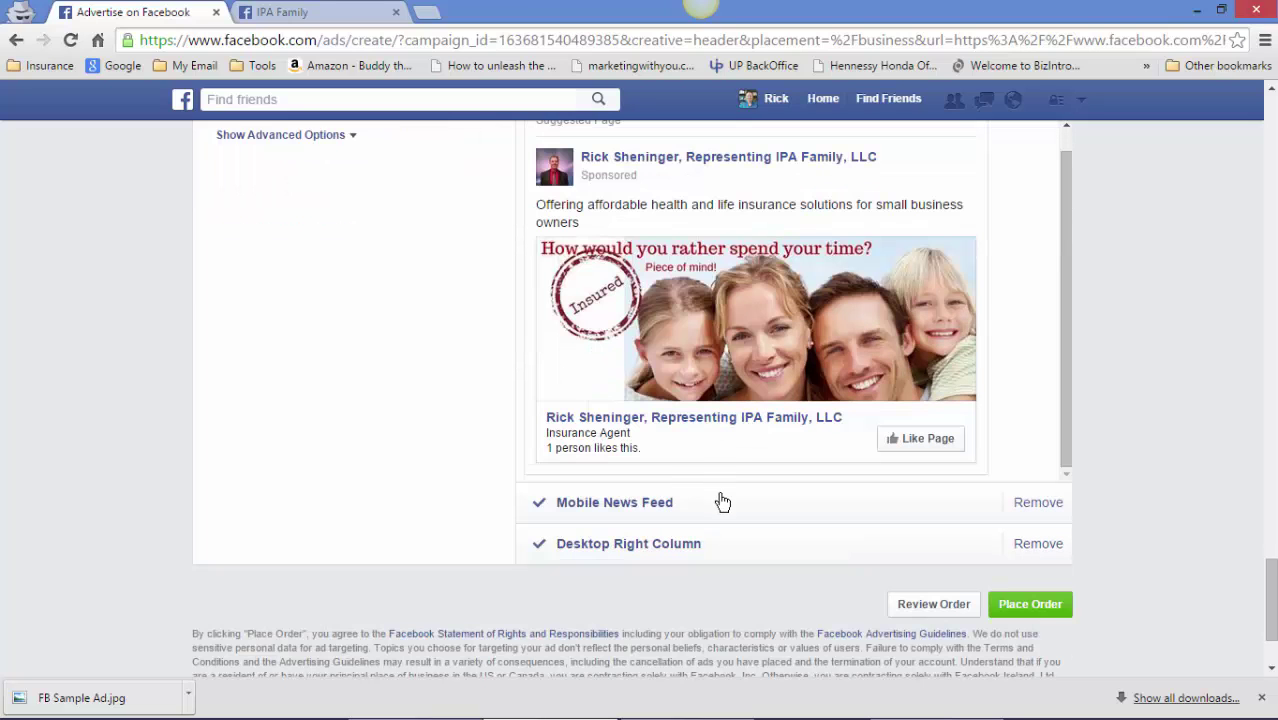
pyautogui.scroll(1, 741, 481)
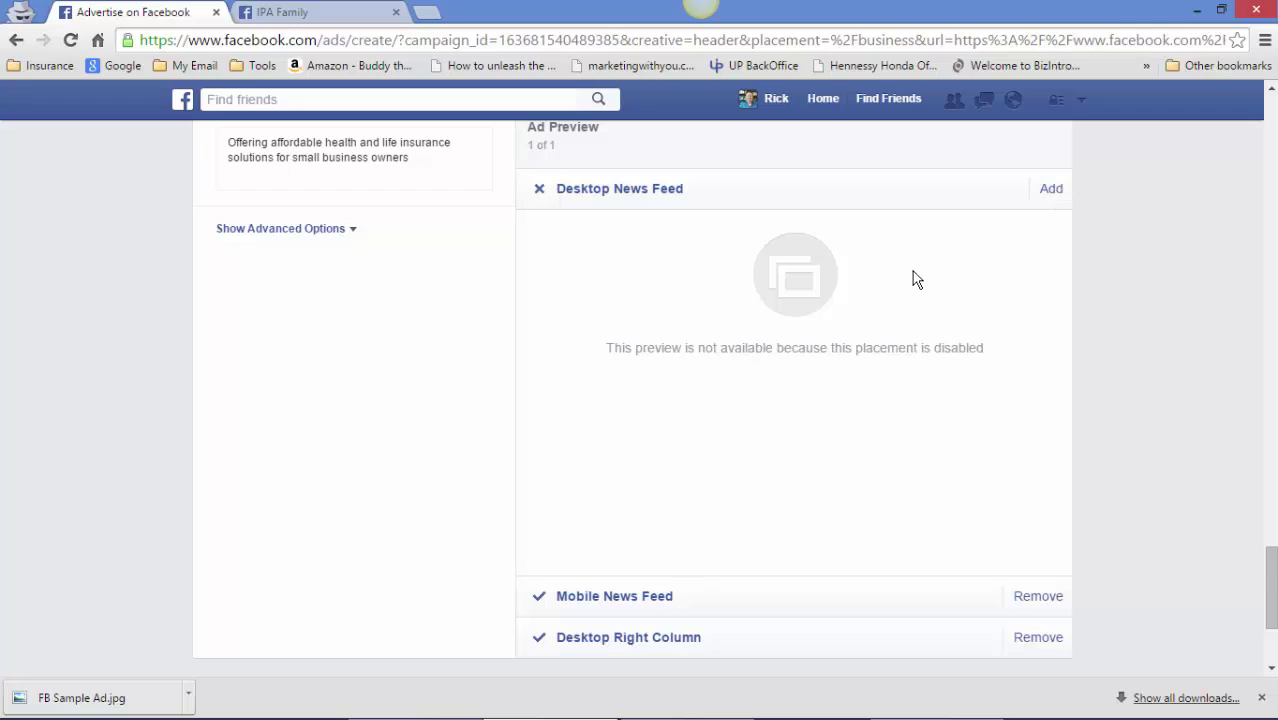
pyautogui.scroll(-2, 912, 275)
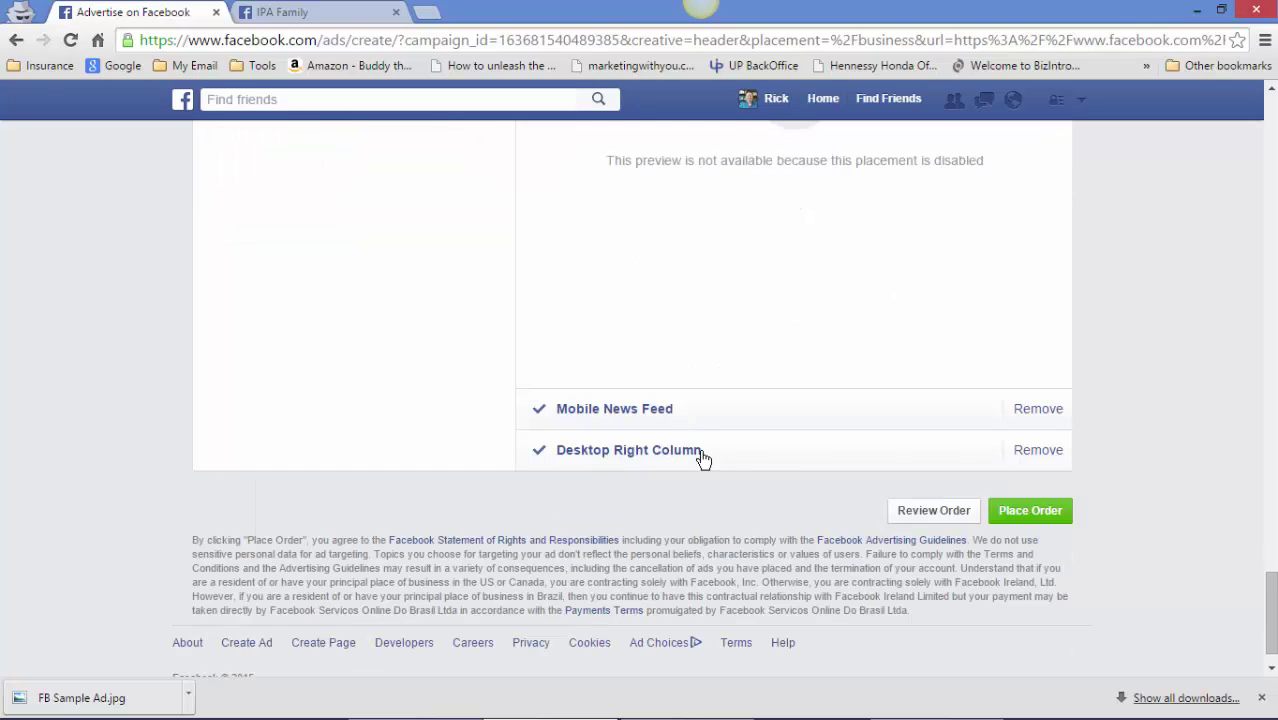
pyautogui.click(1040, 453)
# View the advertiser's own Facebook profile in the second browser tab and return to the ad setup.
pyautogui.click(310, 19)
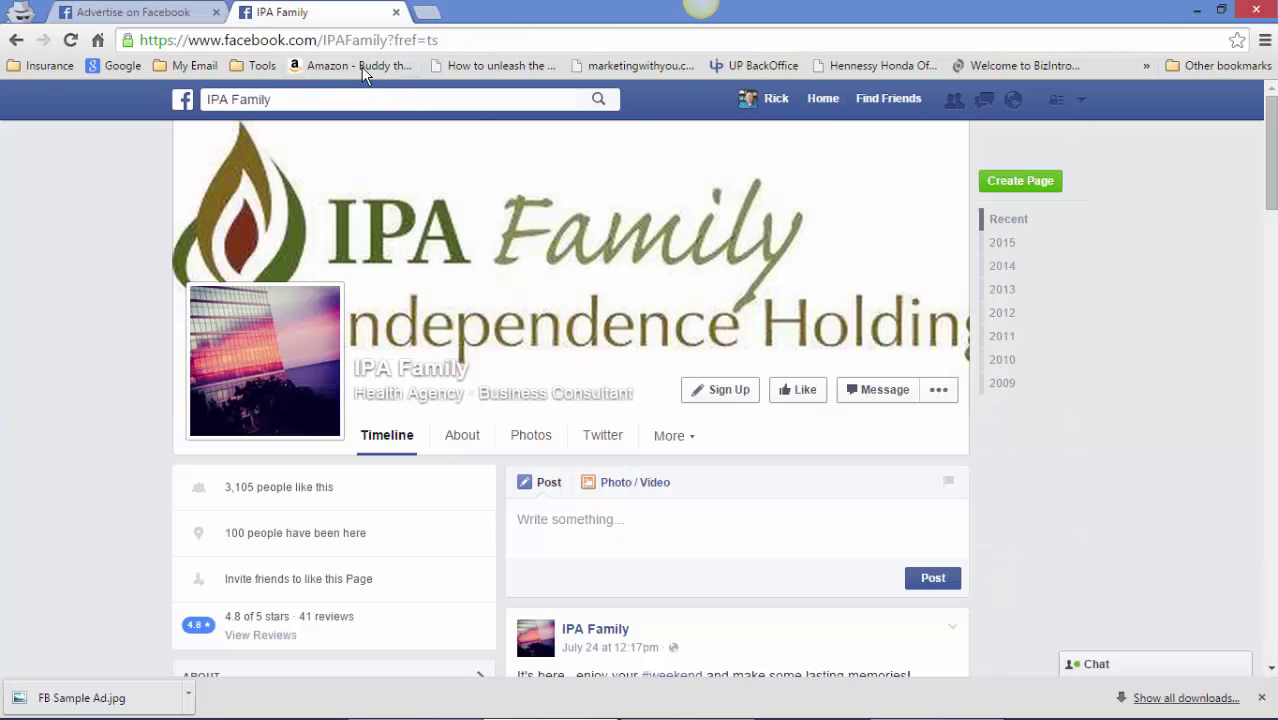
pyautogui.click(777, 100)
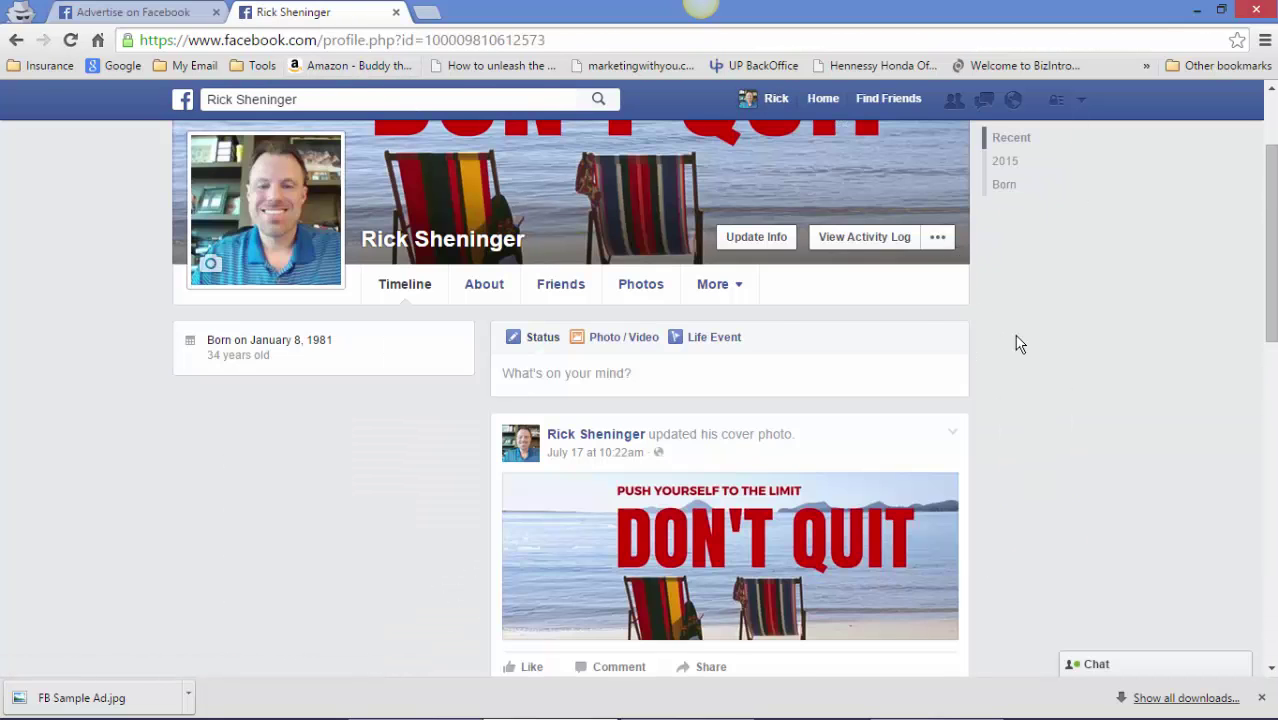
pyautogui.scroll(2, 1018, 334)
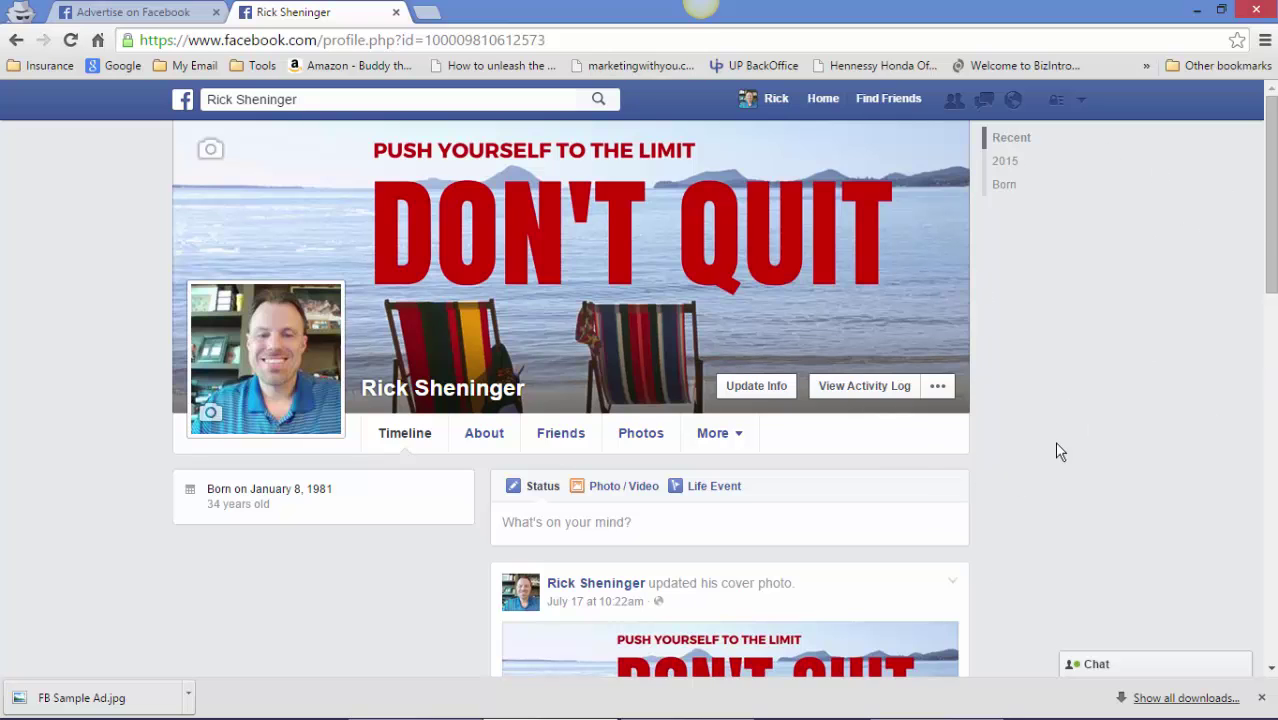
pyautogui.click(125, 12)
pyautogui.scroll(2, 720, 386)
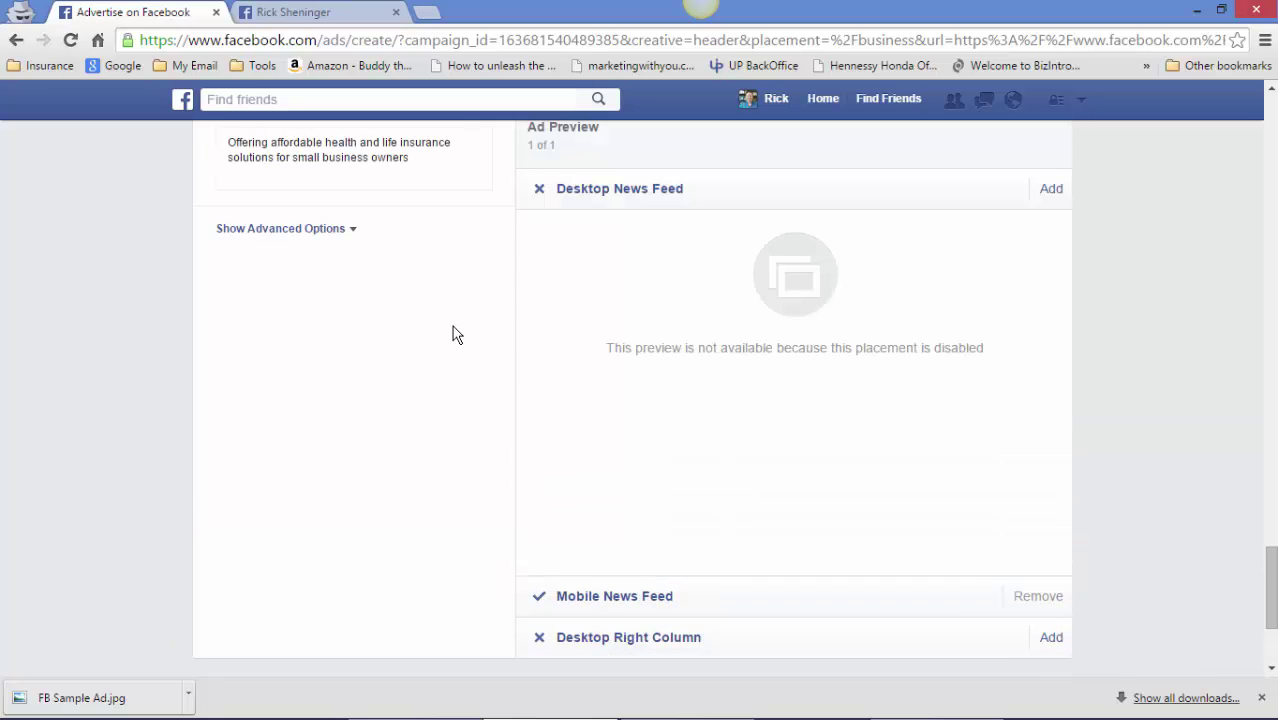
# Open the Mobile News Feed preview and review the ad's image and text along with the remaining placements.
pyautogui.scroll(2, 455, 329)
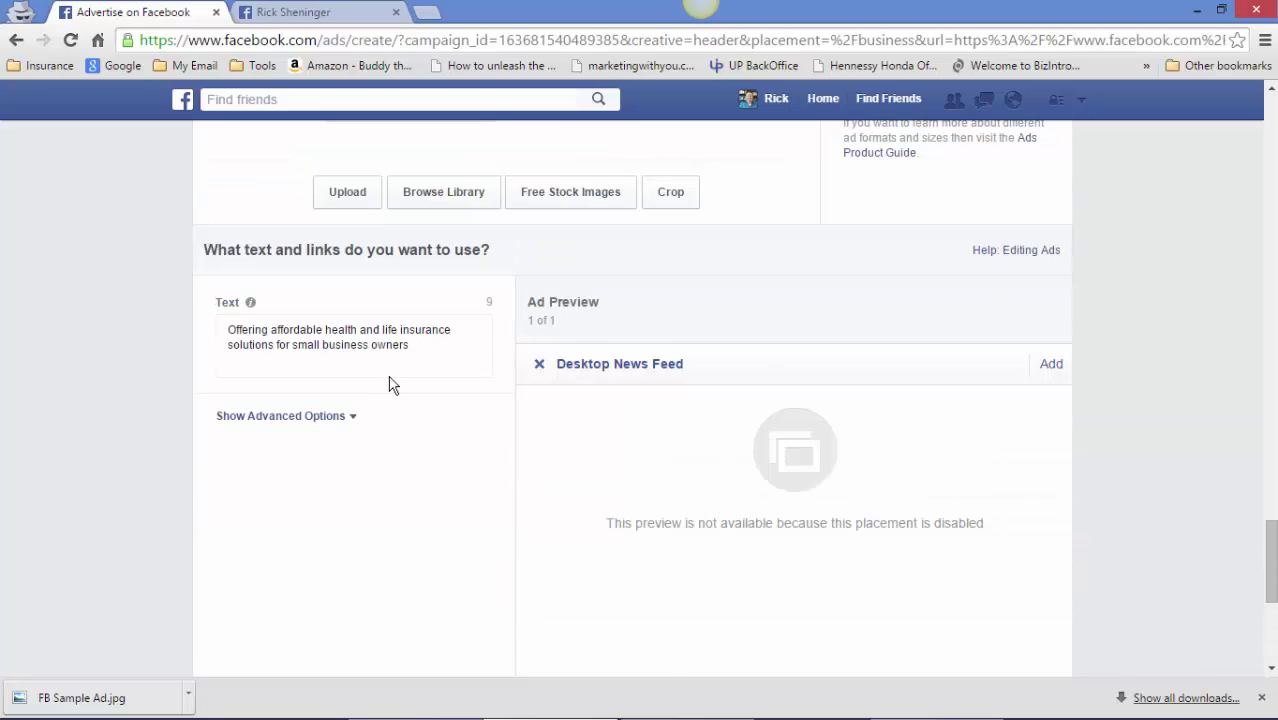
pyautogui.scroll(-2, 608, 339)
pyautogui.scroll(-2, 600, 345)
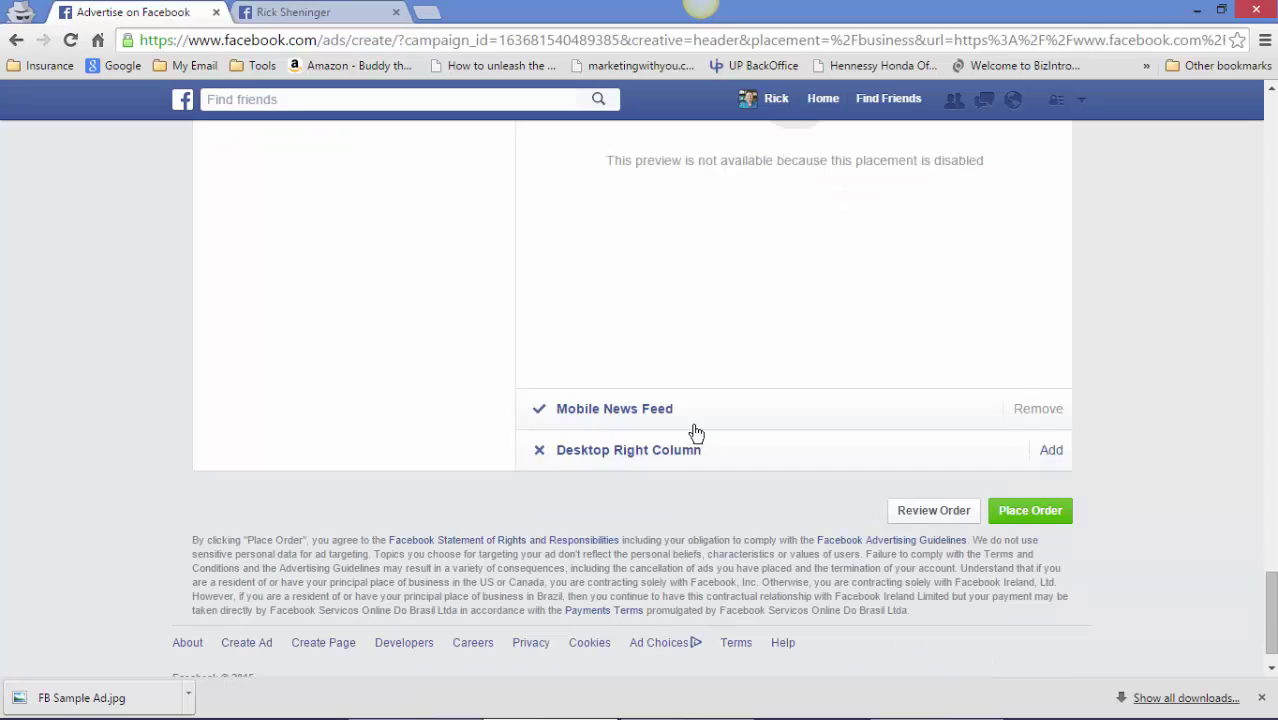
pyautogui.click(603, 412)
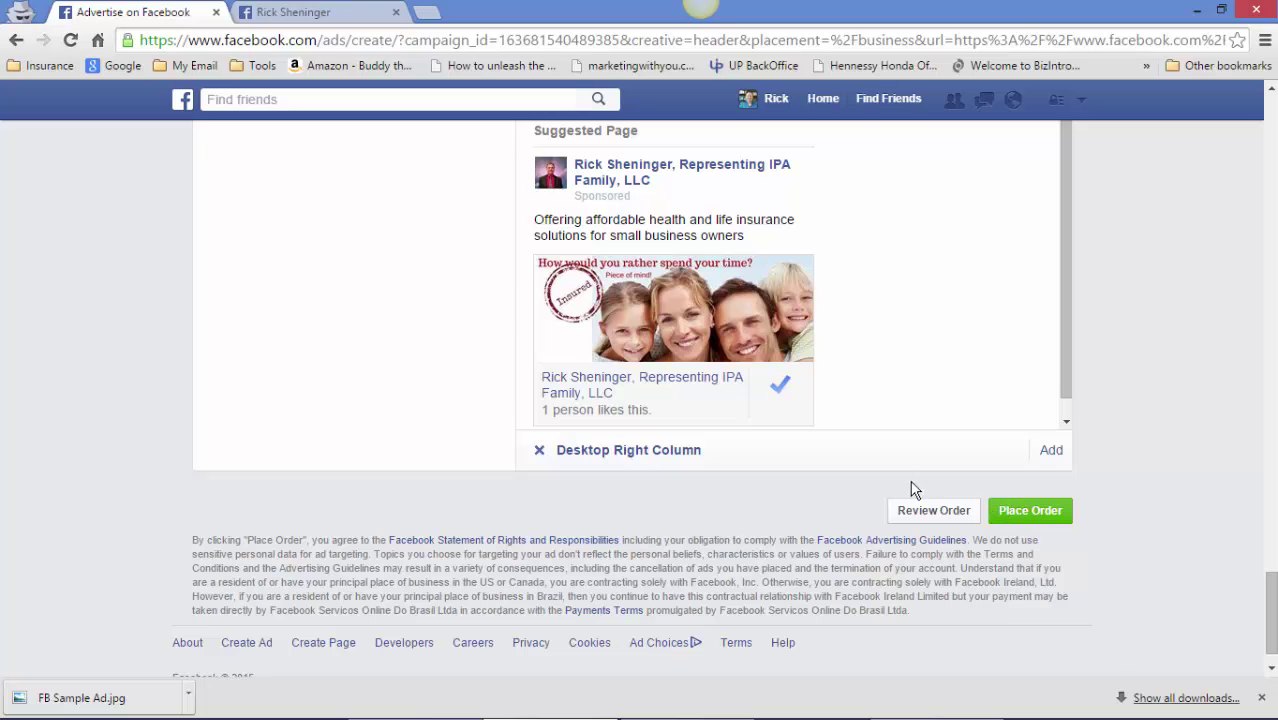
pyautogui.scroll(1, 1019, 514)
pyautogui.scroll(8, 1019, 514)
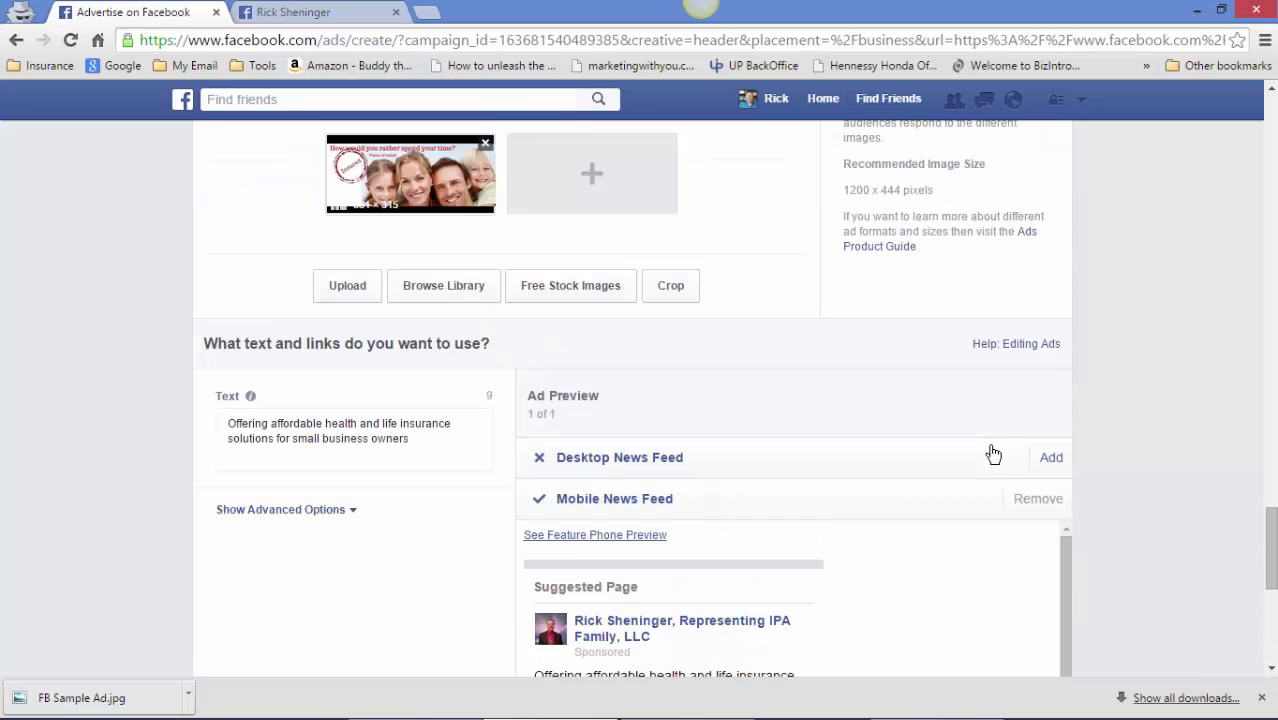
pyautogui.scroll(4, 972, 425)
pyautogui.scroll(-14, 972, 428)
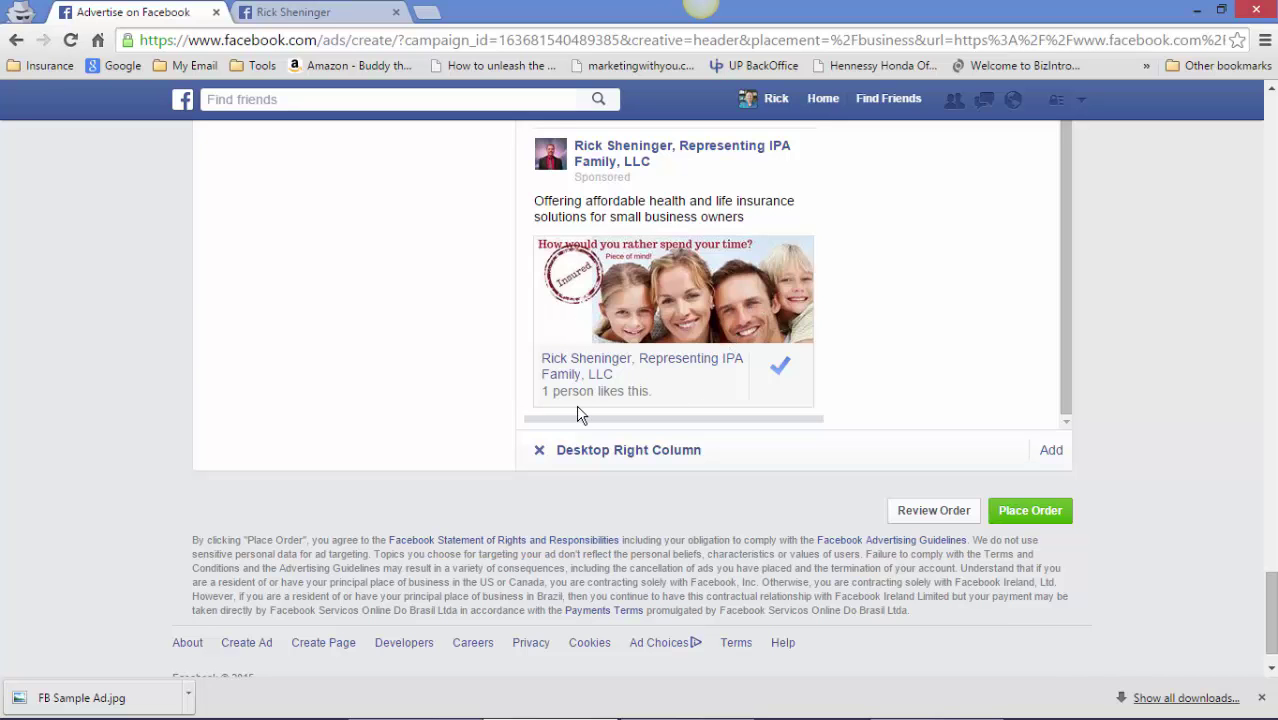
# Go back over the ad setup from the creative section through the budget and audience to the campaign objective.
pyautogui.scroll(15, 575, 410)
pyautogui.scroll(20, 560, 390)
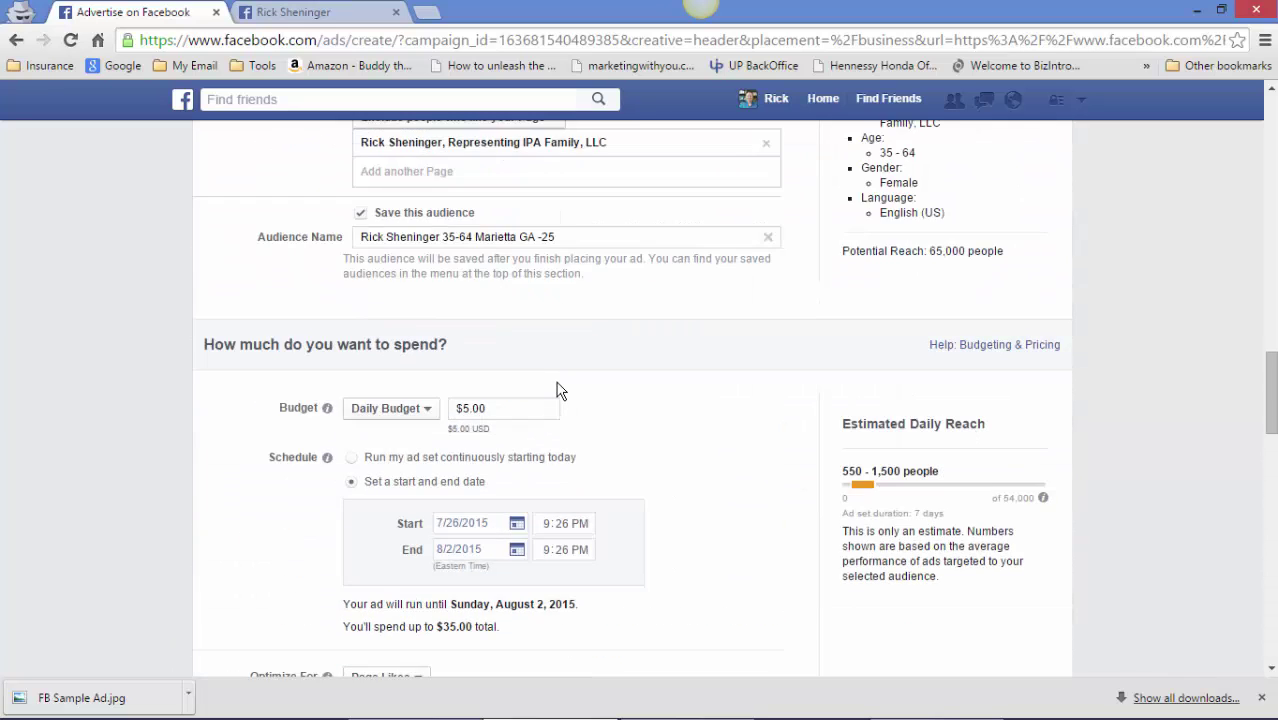
pyautogui.scroll(4, 640, 350)
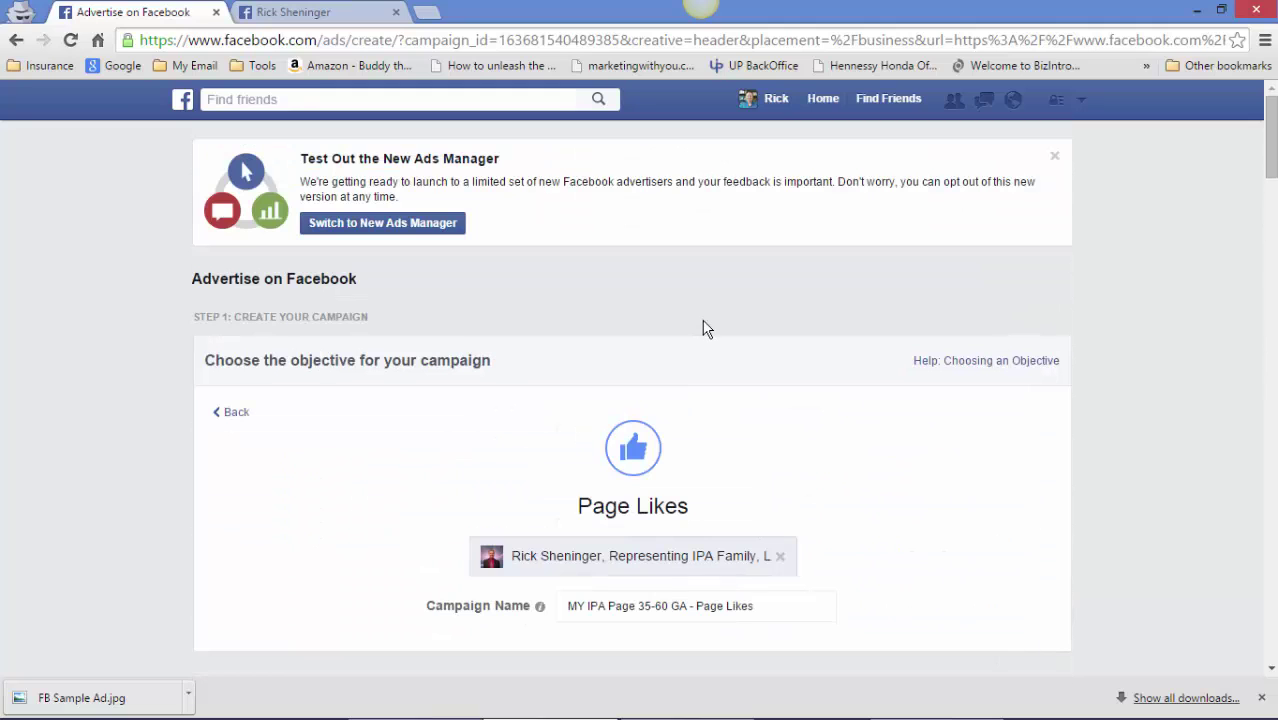